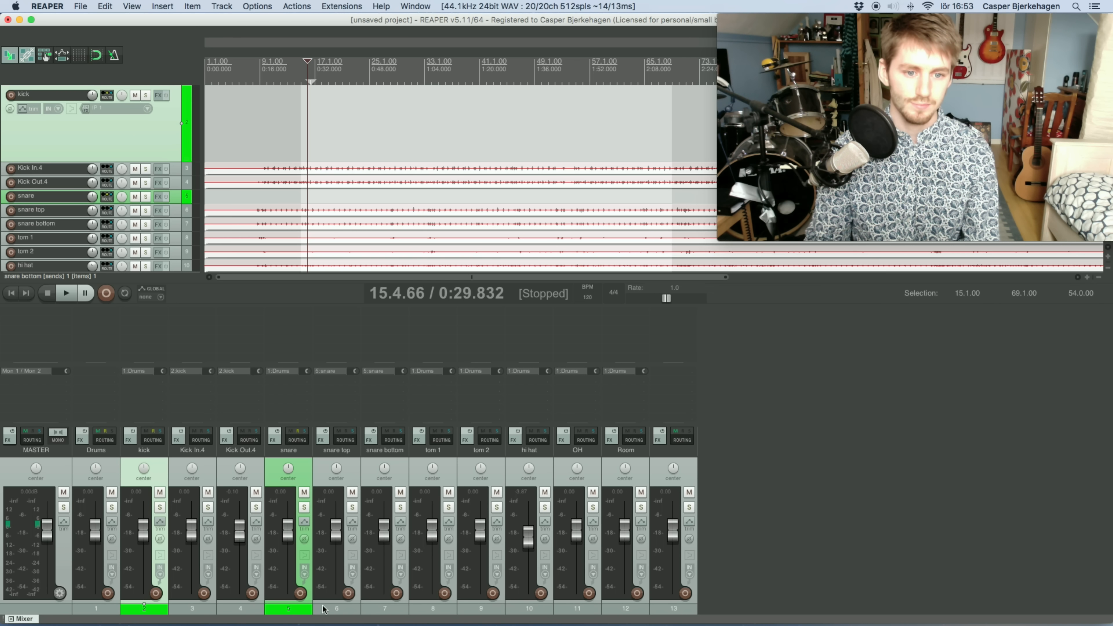
# - Play the drums with the snare bus soloed and raise the snare bottom volume to about +1.8 dB
pyautogui.click(298, 611)
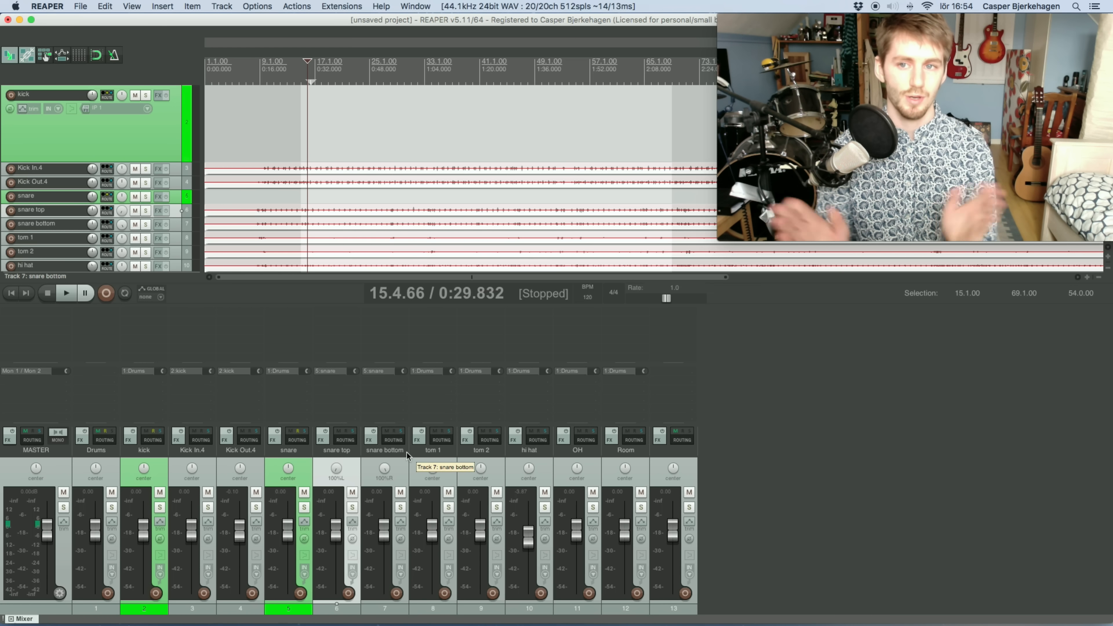
pyautogui.press('space')
pyautogui.click(304, 508)
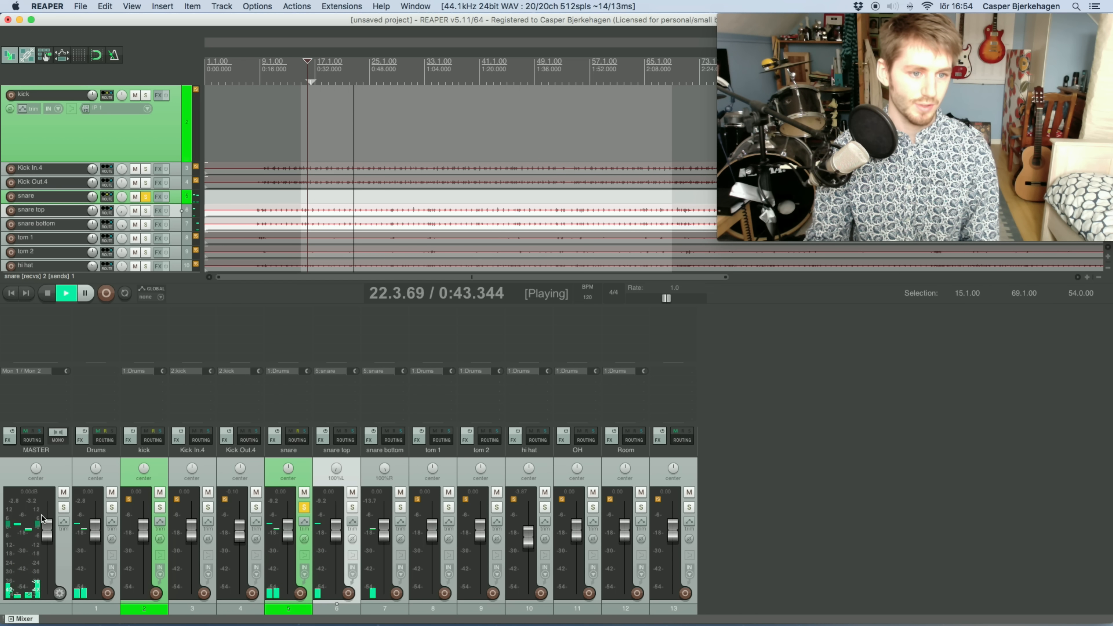
pyautogui.moveTo(388, 536); pyautogui.dragTo(384, 529)
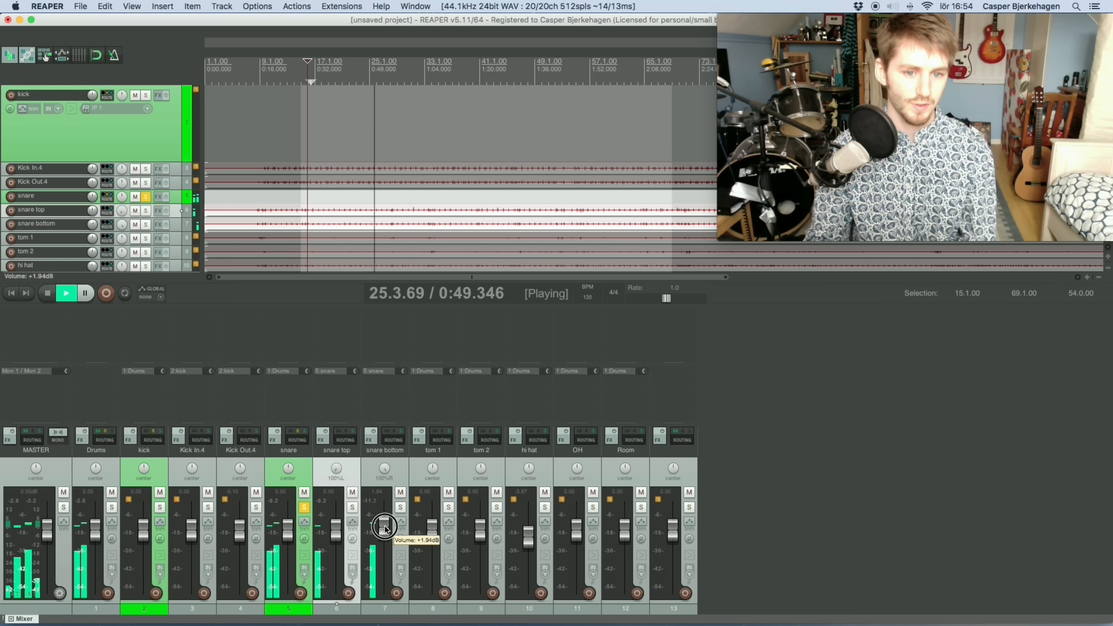
pyautogui.moveTo(385, 528); pyautogui.dragTo(386, 529)
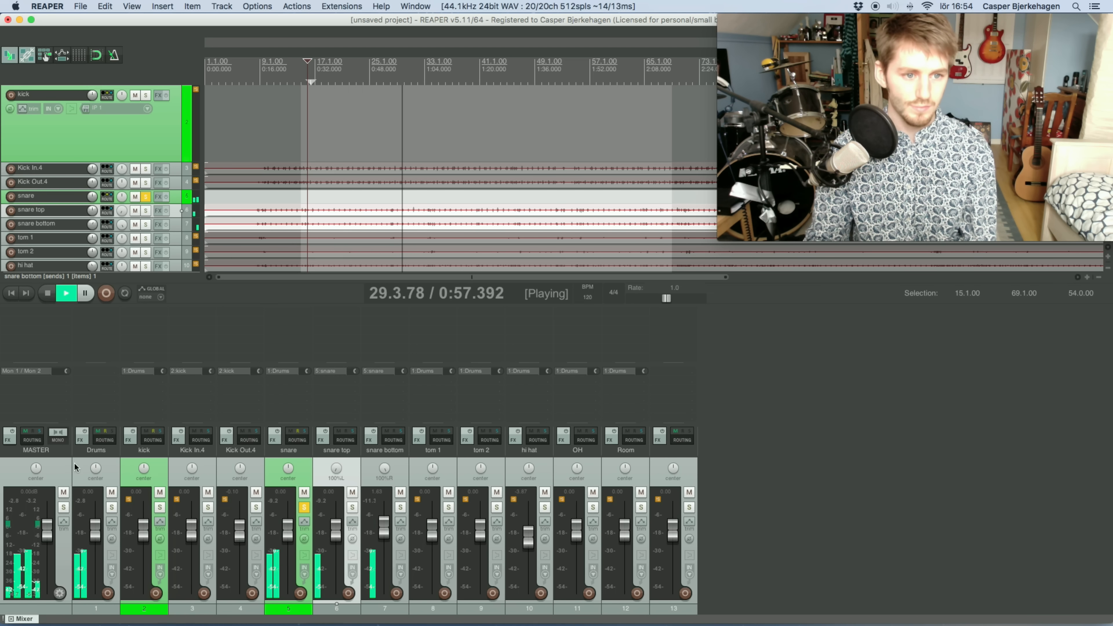
# - Switch the master output to mono and compare snare bottom with normal and inverted phase, leaving it inverted
pyautogui.click(58, 435)
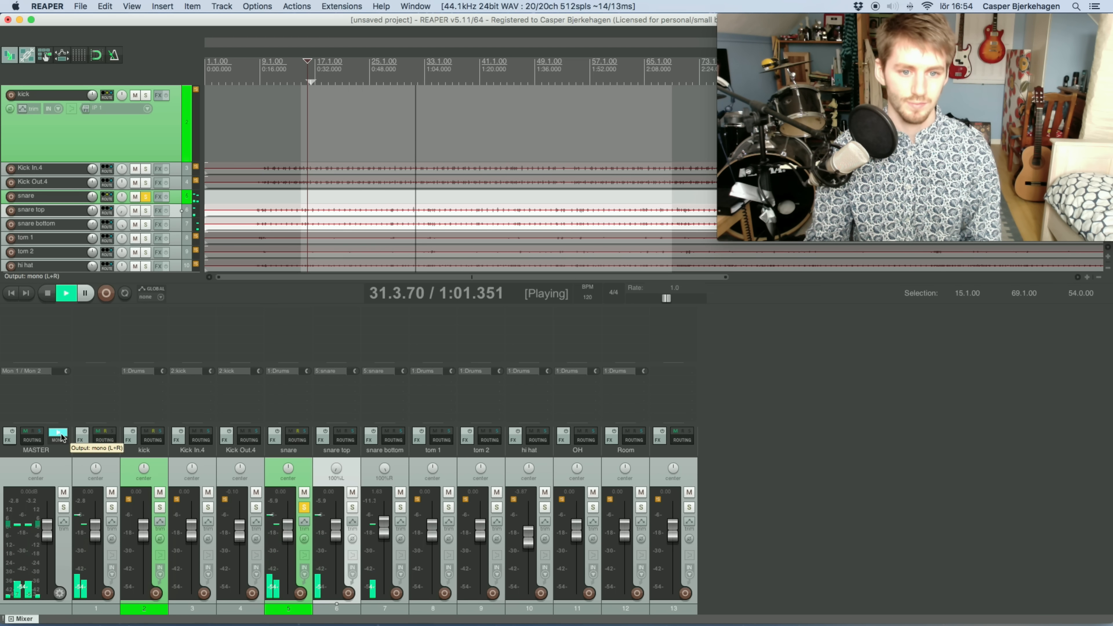
pyautogui.click(401, 539)
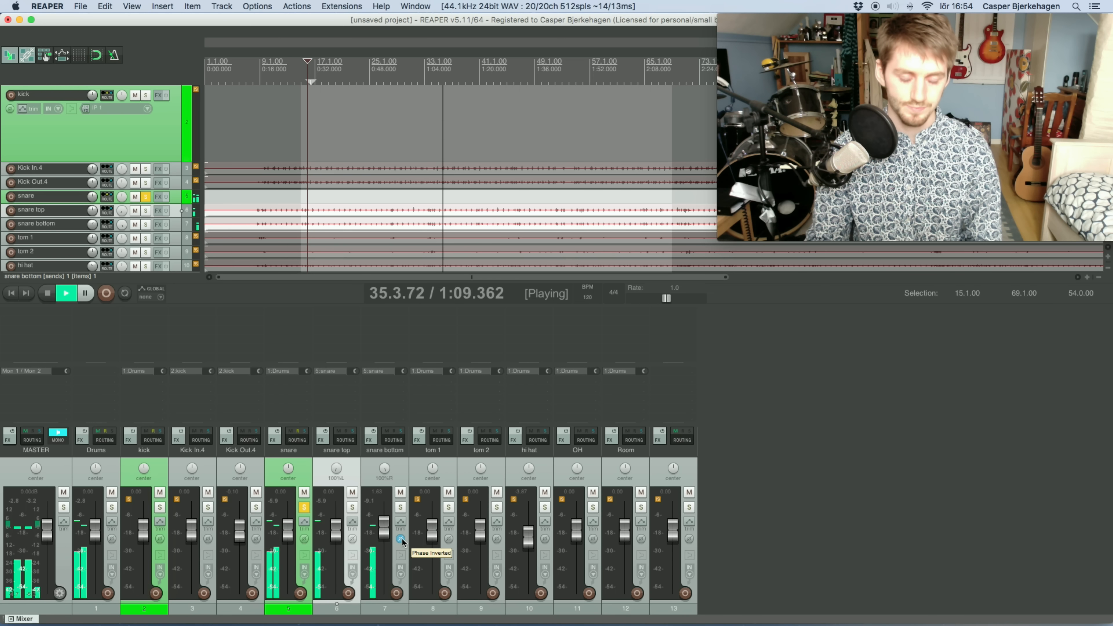
pyautogui.click(401, 539)
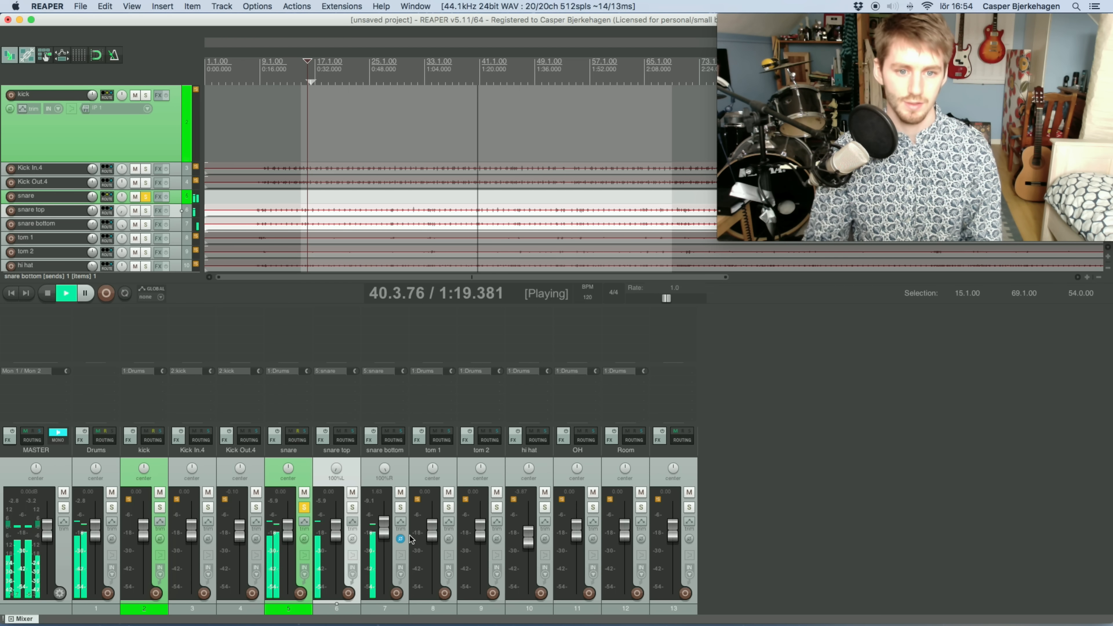
pyautogui.click(401, 539)
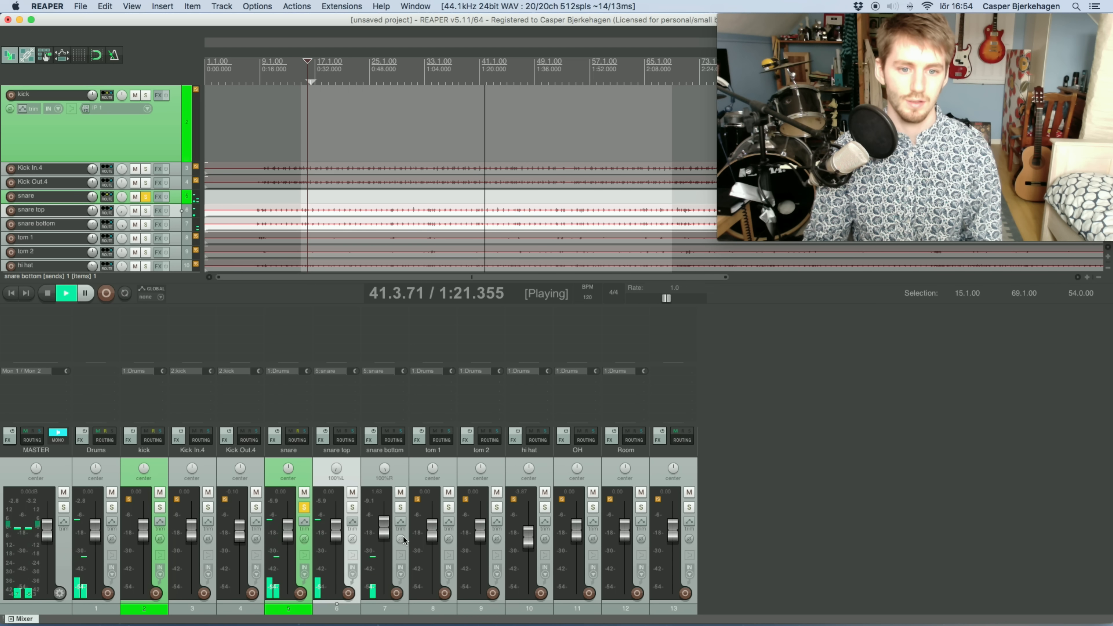
pyautogui.click(401, 538)
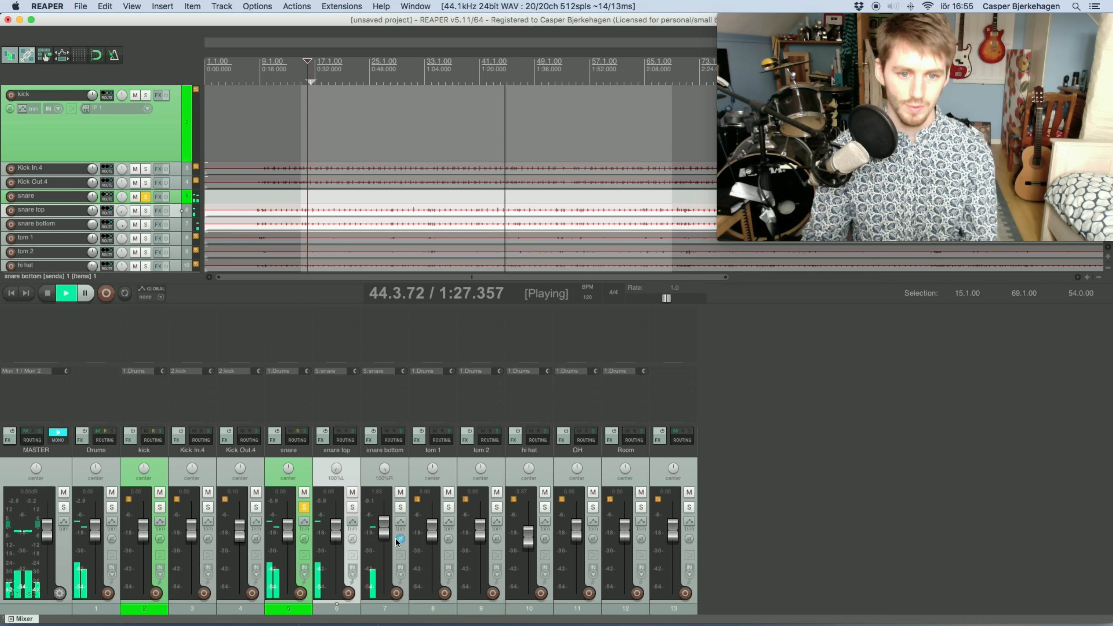
# - Add JS: Phase Rotator to the snare bottom track and switch off that track's phase inversion
pyautogui.click(383, 309)
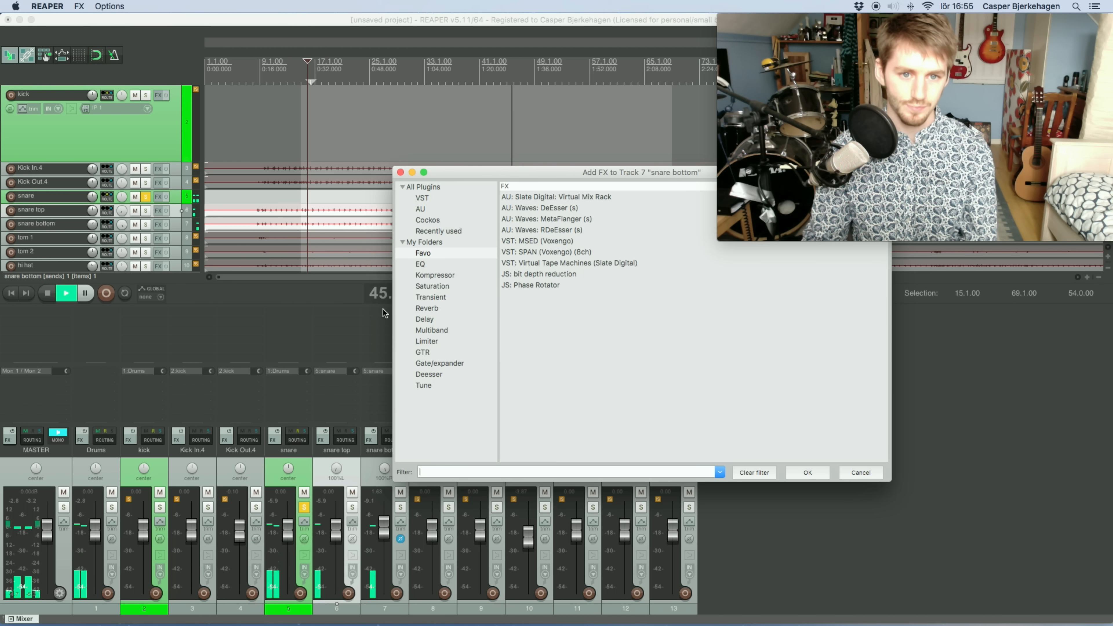
pyautogui.click(547, 285)
pyautogui.click(808, 472)
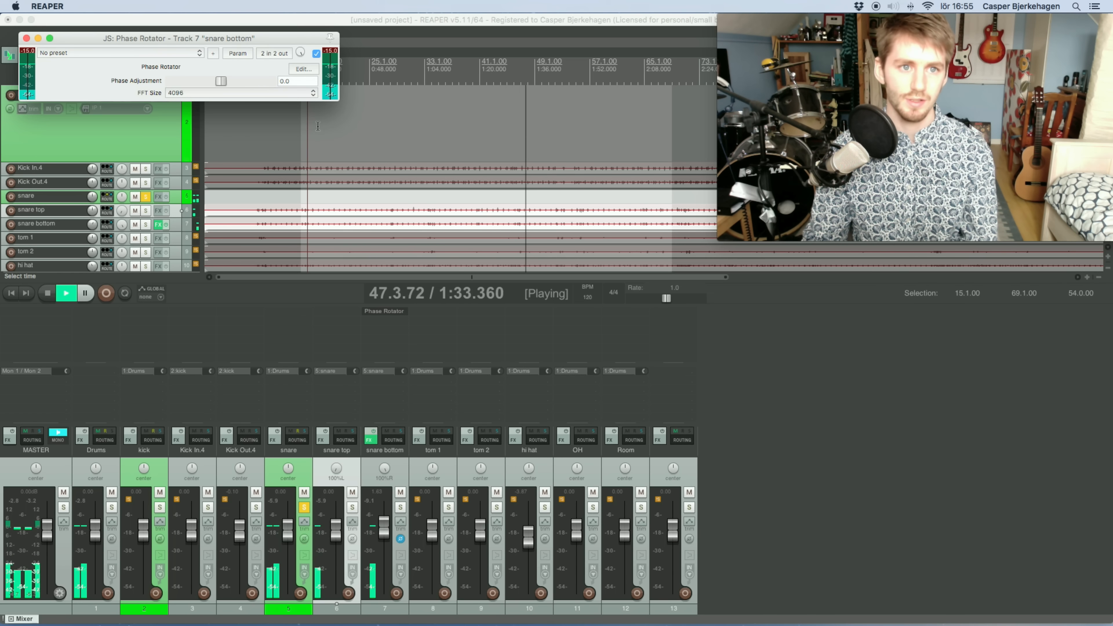
pyautogui.moveTo(268, 36); pyautogui.dragTo(585, 200)
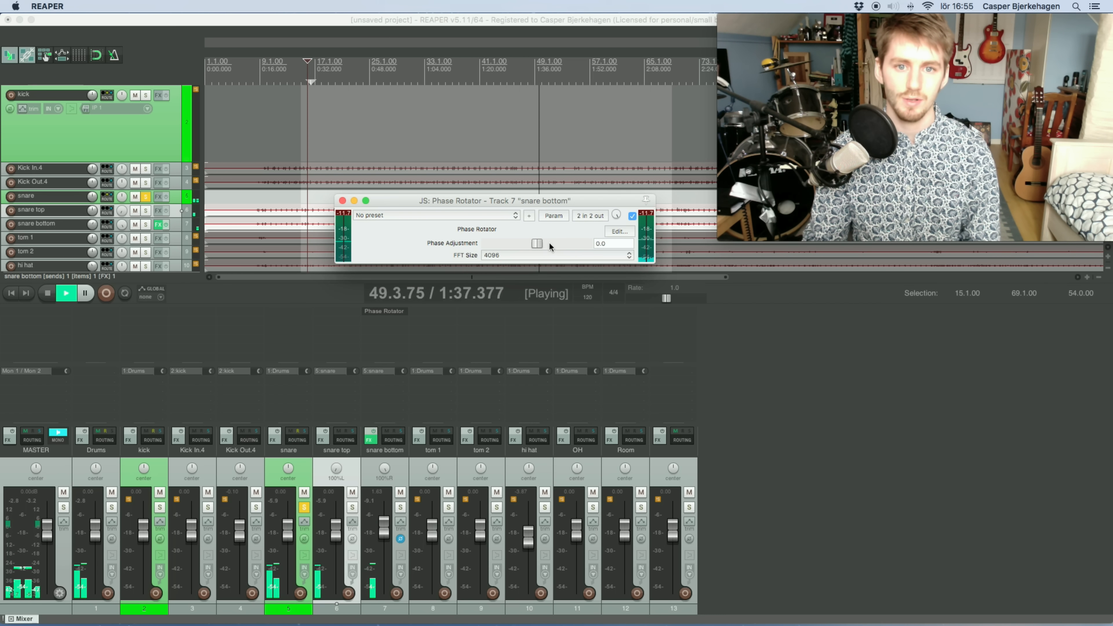
pyautogui.moveTo(545, 201); pyautogui.dragTo(549, 207)
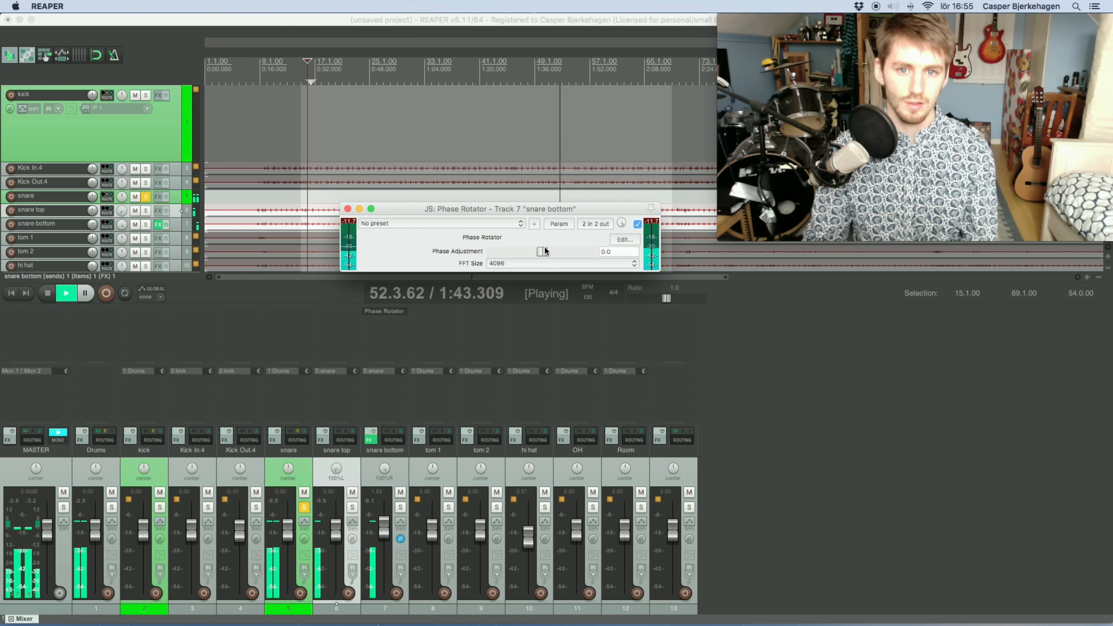
pyautogui.click(400, 539)
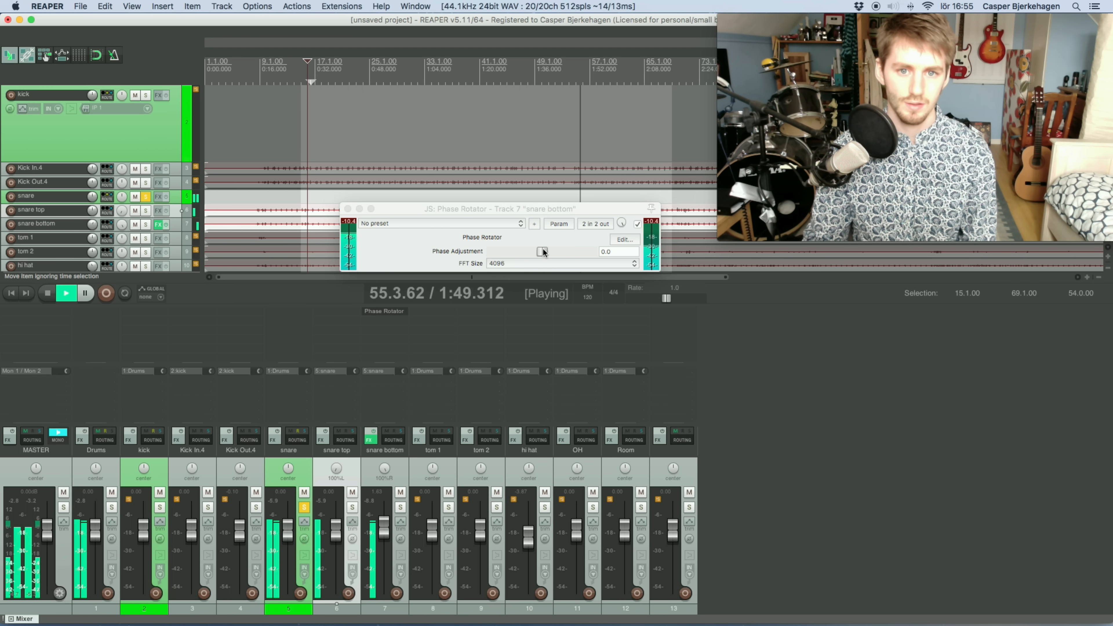
# - Set a short loop around the single snare hit near 50.3 on the timeline and play it repeatedly
pyautogui.press('space')
pyautogui.click(542, 187)
pyautogui.scroll(2, 564, 156)
pyautogui.scroll(-1, 600, 142)
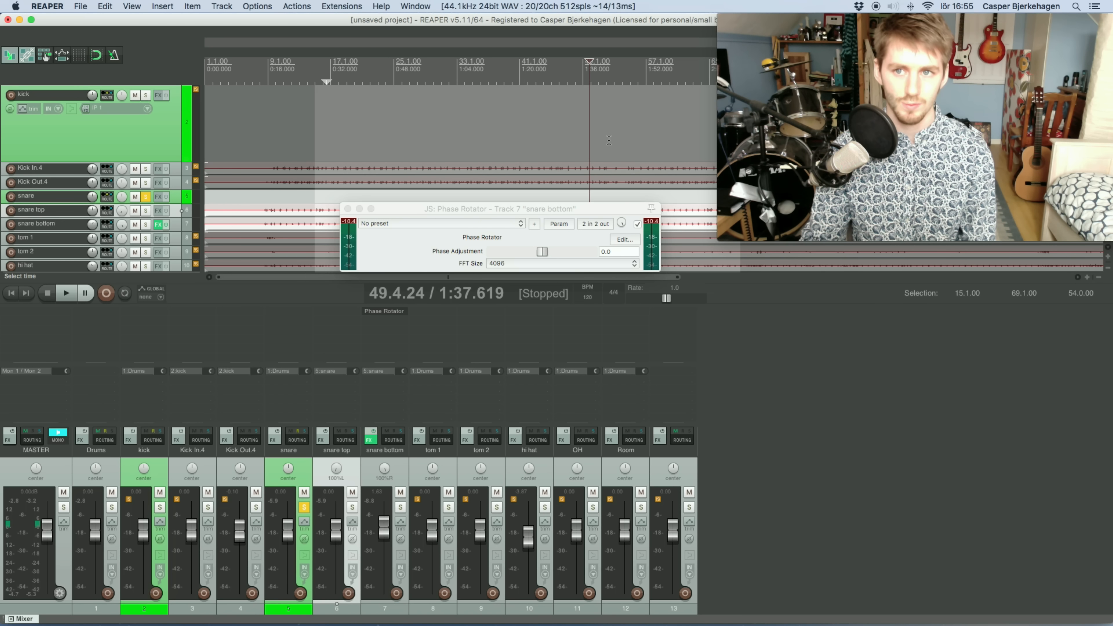
pyautogui.press('space')
pyautogui.scroll(3, 613, 88)
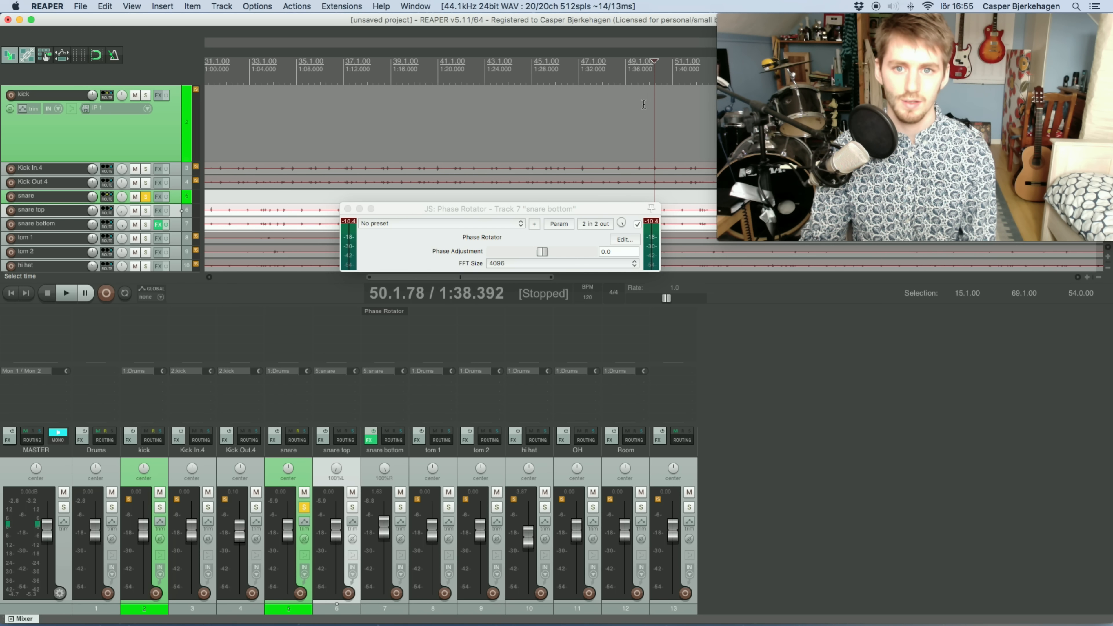
pyautogui.press('space')
pyautogui.click(664, 118)
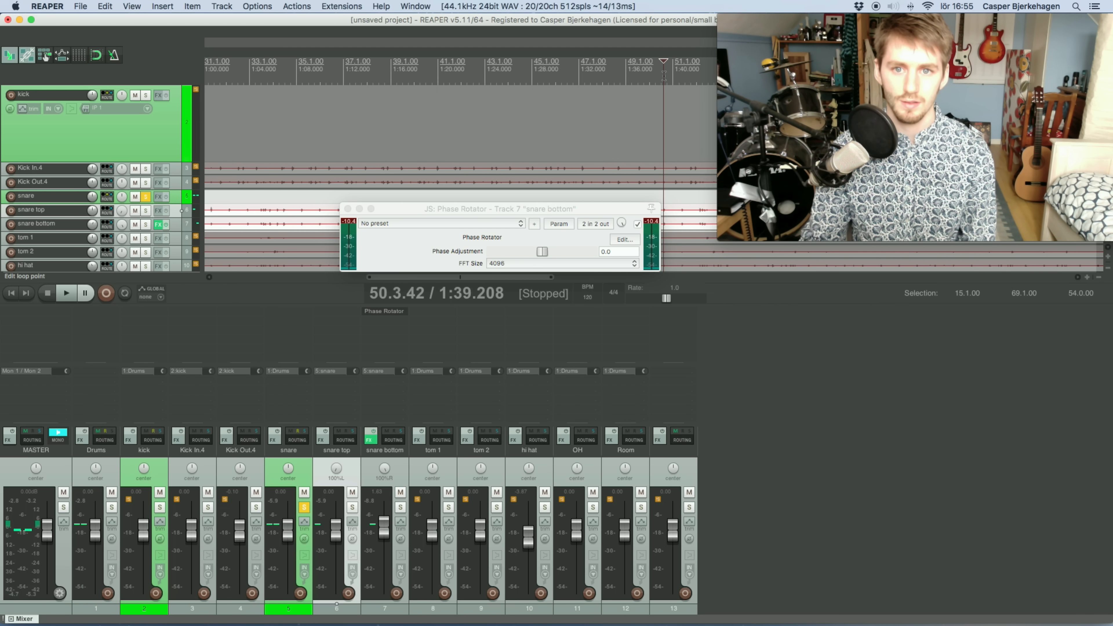
pyautogui.scroll(3, 668, 125)
pyautogui.scroll(2, 669, 125)
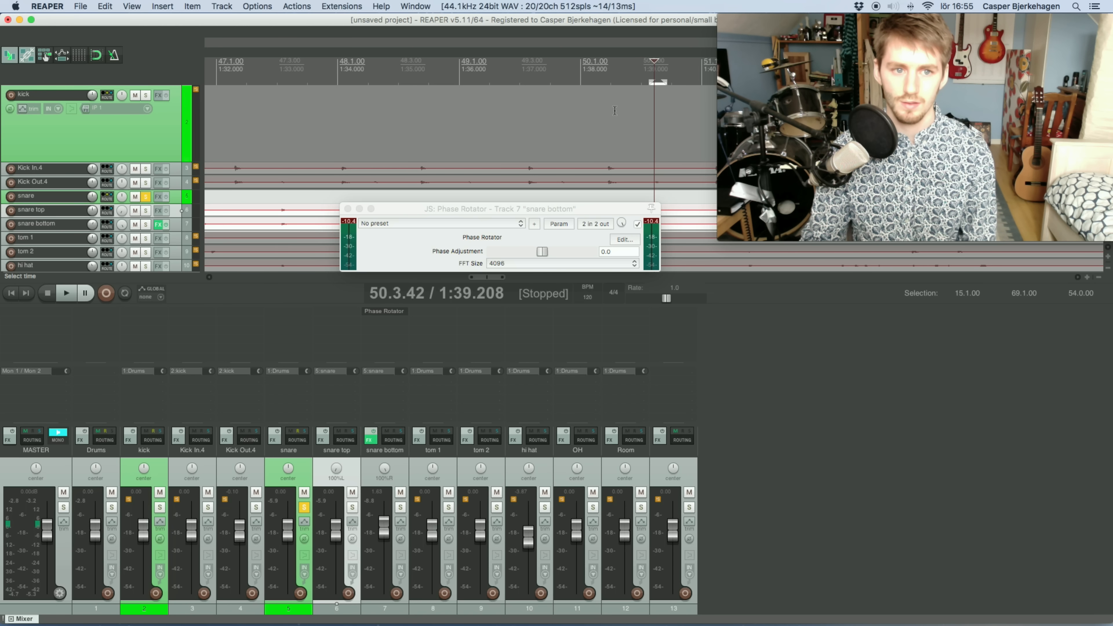
pyautogui.press('space')
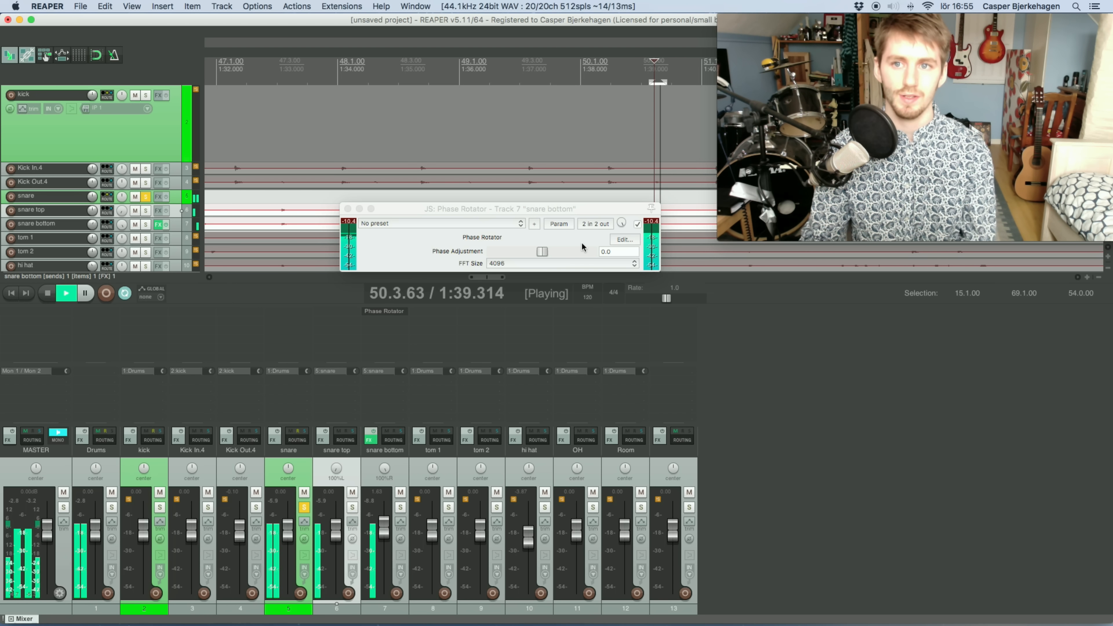
# - Set the snare bottom's Phase Adjustment to -64.0 with the track's phase inverted, and stop playback
pyautogui.moveTo(543, 252)
pyautogui.mouseDown()
pyautogui.moveTo(494, 252)
pyautogui.moveTo(585, 253)
pyautogui.moveTo(510, 256)
pyautogui.moveTo(522, 257)
pyautogui.mouseUp()
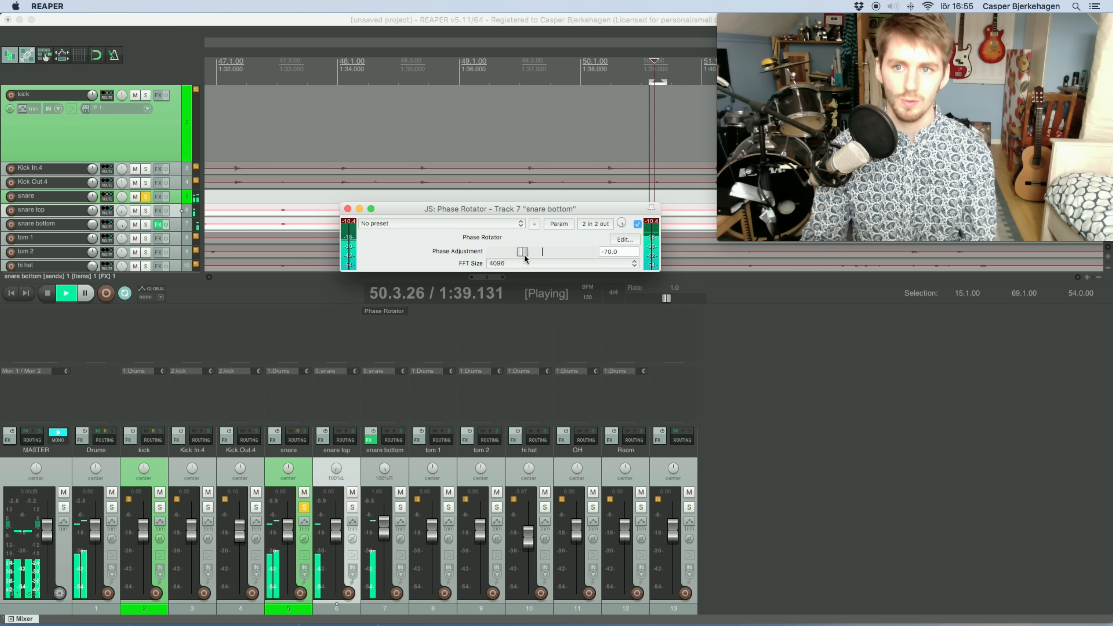
pyautogui.click(401, 540)
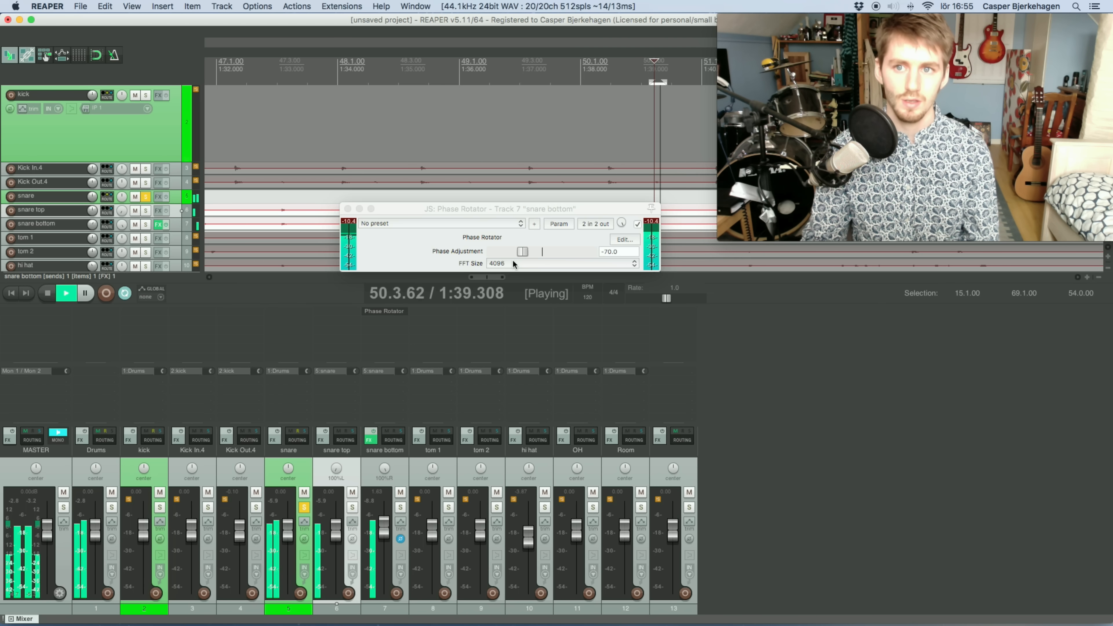
pyautogui.moveTo(523, 252)
pyautogui.mouseDown()
pyautogui.moveTo(531, 254)
pyautogui.moveTo(498, 256)
pyautogui.moveTo(551, 256)
pyautogui.moveTo(515, 259)
pyautogui.moveTo(526, 262)
pyautogui.mouseUp()
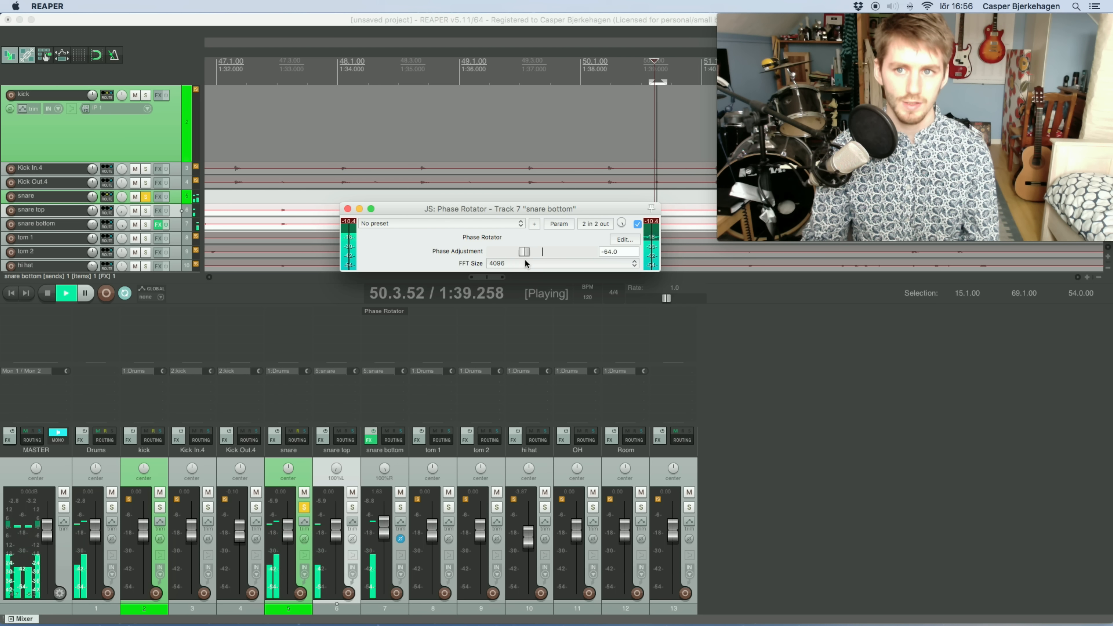
pyautogui.click(347, 209)
pyautogui.press('space')
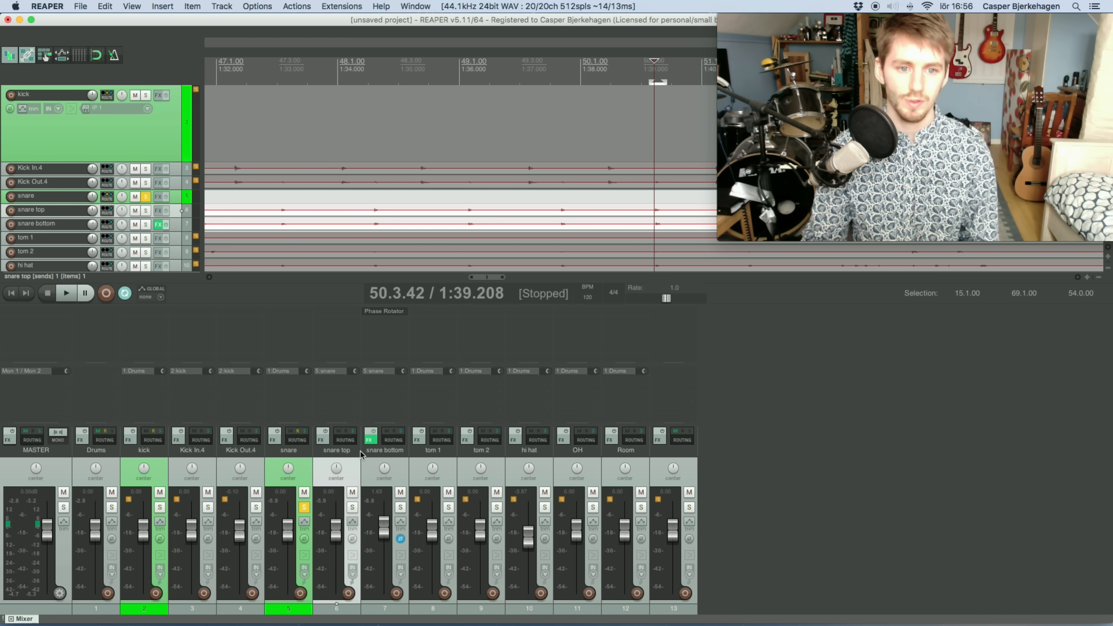
# - Solo the kick bus instead of the snare and loop the single kick hit near 49.3 on the timeline
pyautogui.click(159, 507)
pyautogui.click(303, 508)
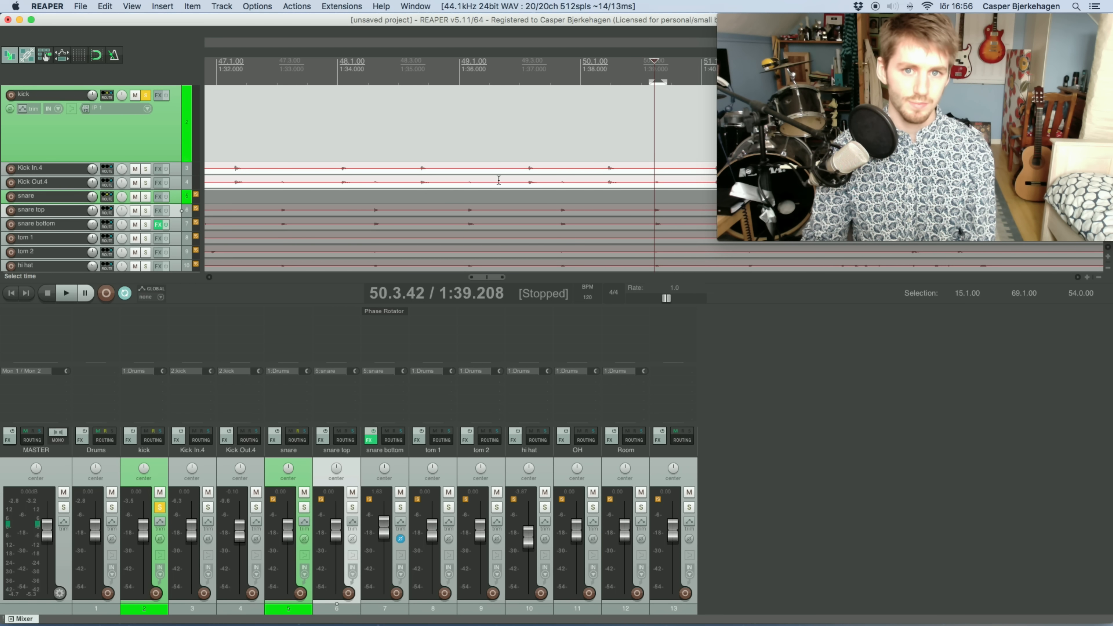
pyautogui.click(515, 78)
pyautogui.press('space')
pyautogui.press('space')
pyautogui.press('space')
pyautogui.press('space')
pyautogui.moveTo(520, 80); pyautogui.dragTo(536, 81)
pyautogui.press('space')
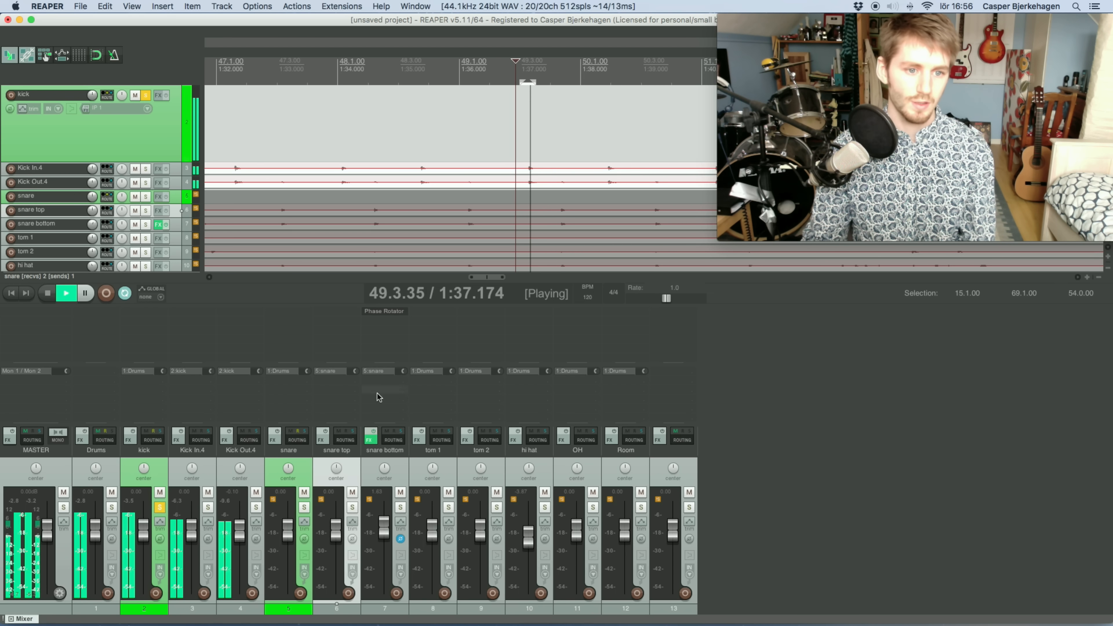
pyautogui.press('space')
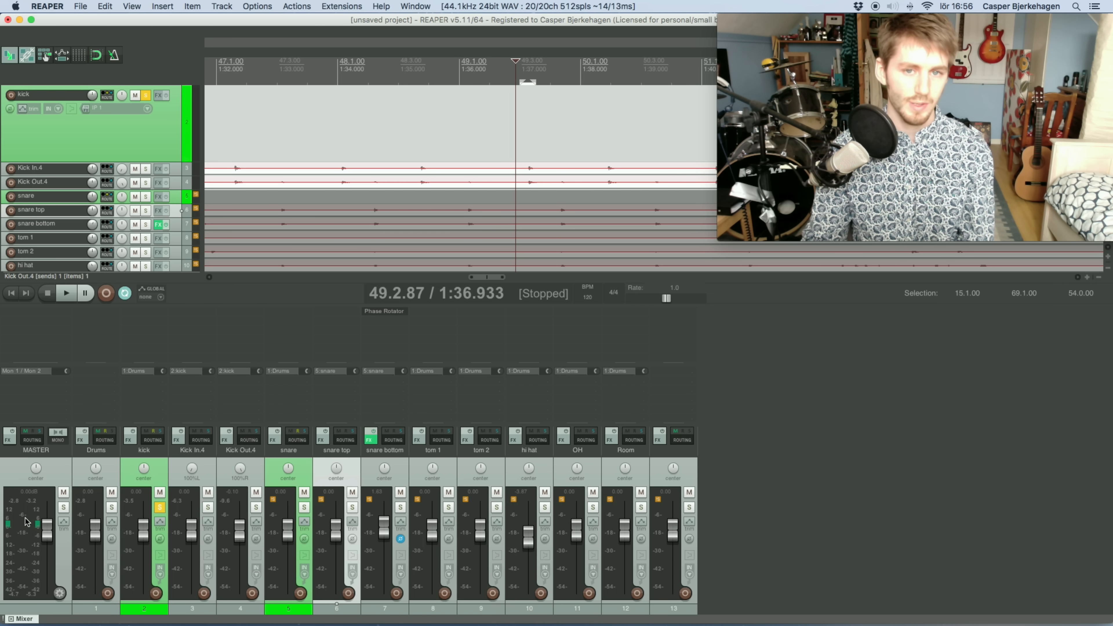
# - Play the looped kick hit and raise the Kick Out.4 volume slightly to match Kick In.4
pyautogui.press('space')
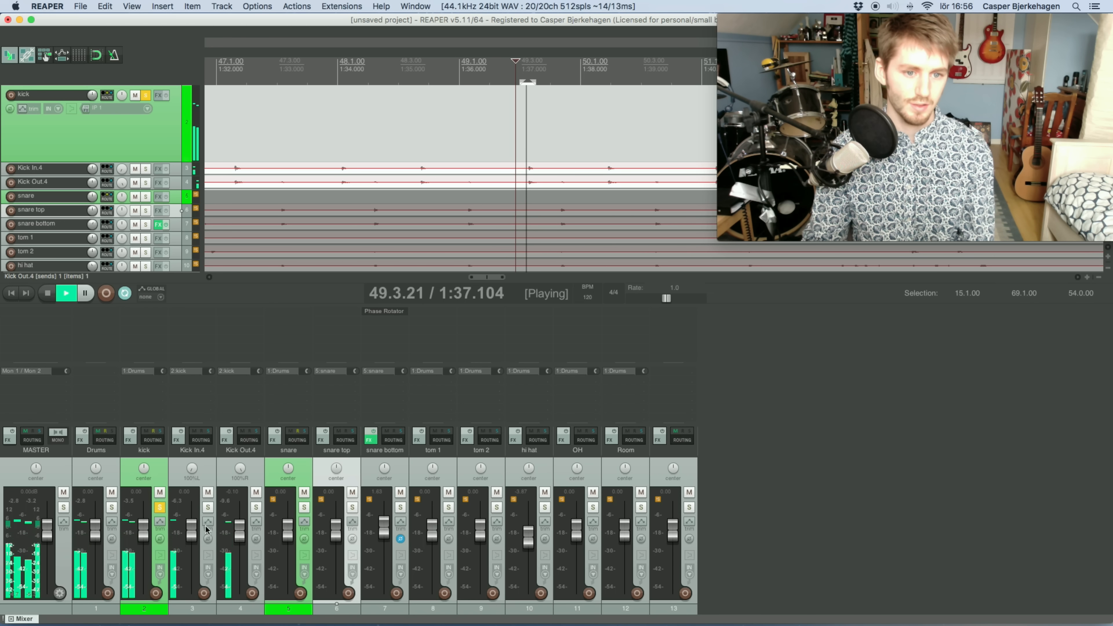
pyautogui.moveTo(242, 534); pyautogui.dragTo(242, 530)
pyautogui.press('space')
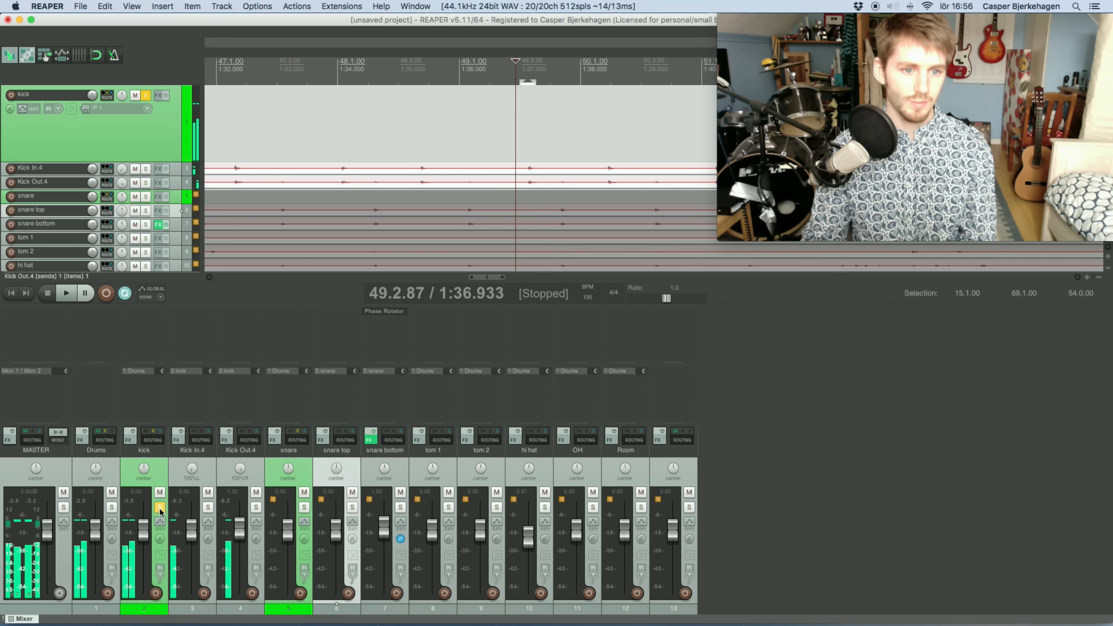
# - Unsolo the kick bus and compare Kick Out.4 with normal and inverted phase in the looped mono mix, leaving it inverted
pyautogui.click(160, 507)
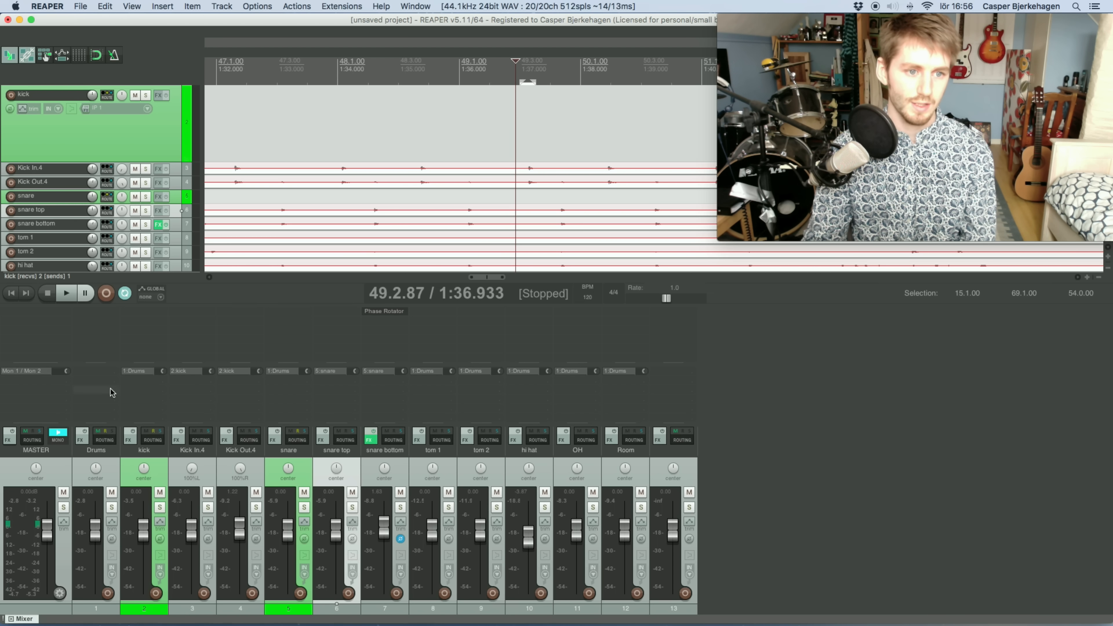
pyautogui.press('space')
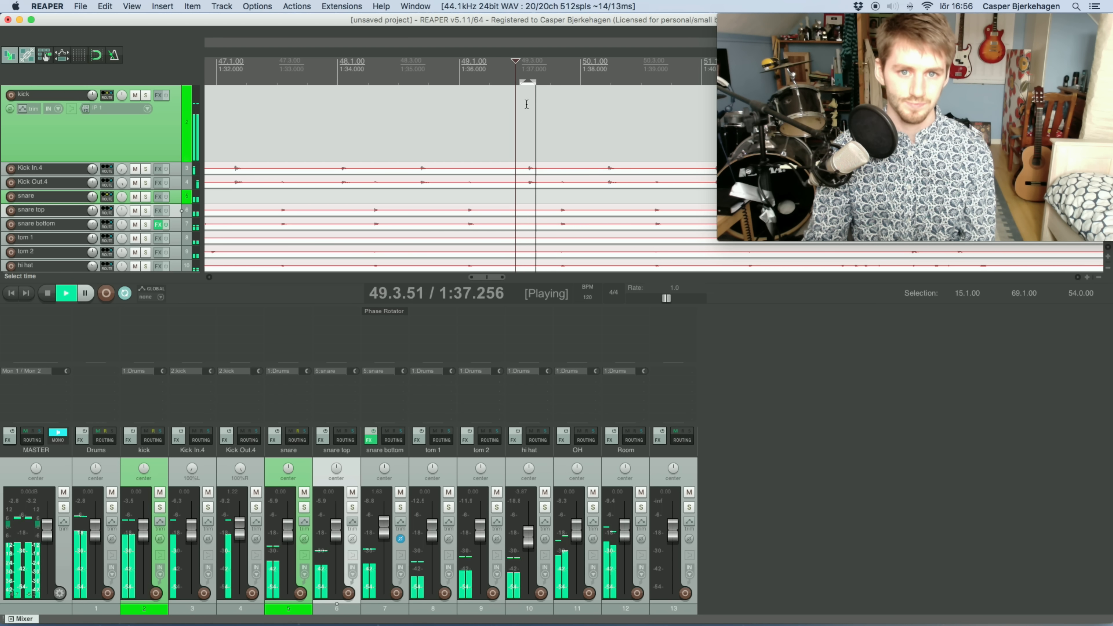
pyautogui.click(255, 539)
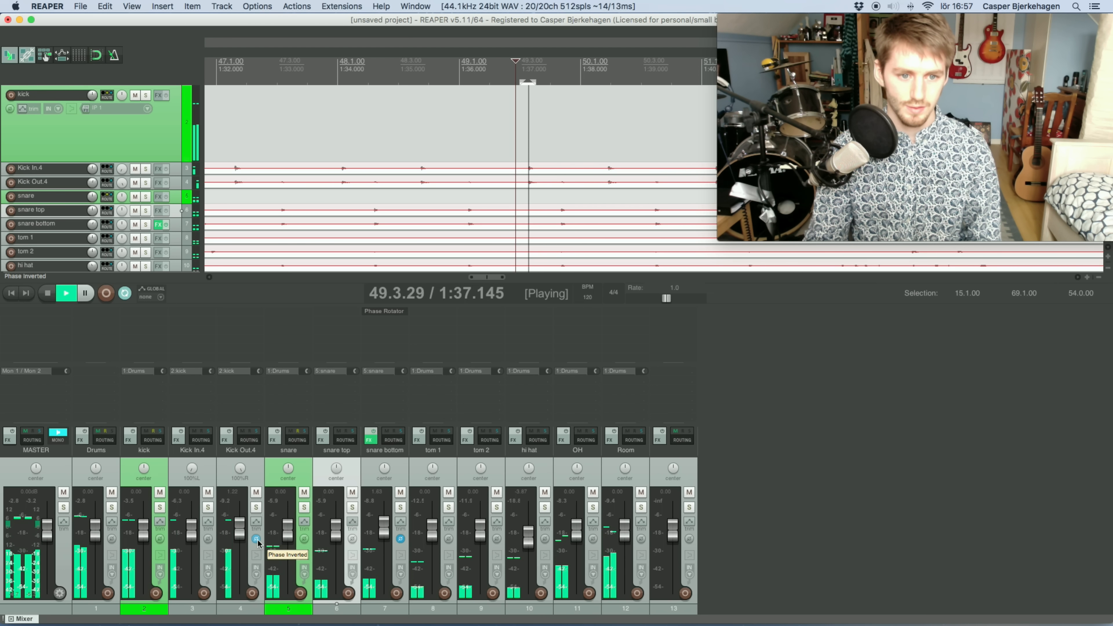
pyautogui.click(256, 539)
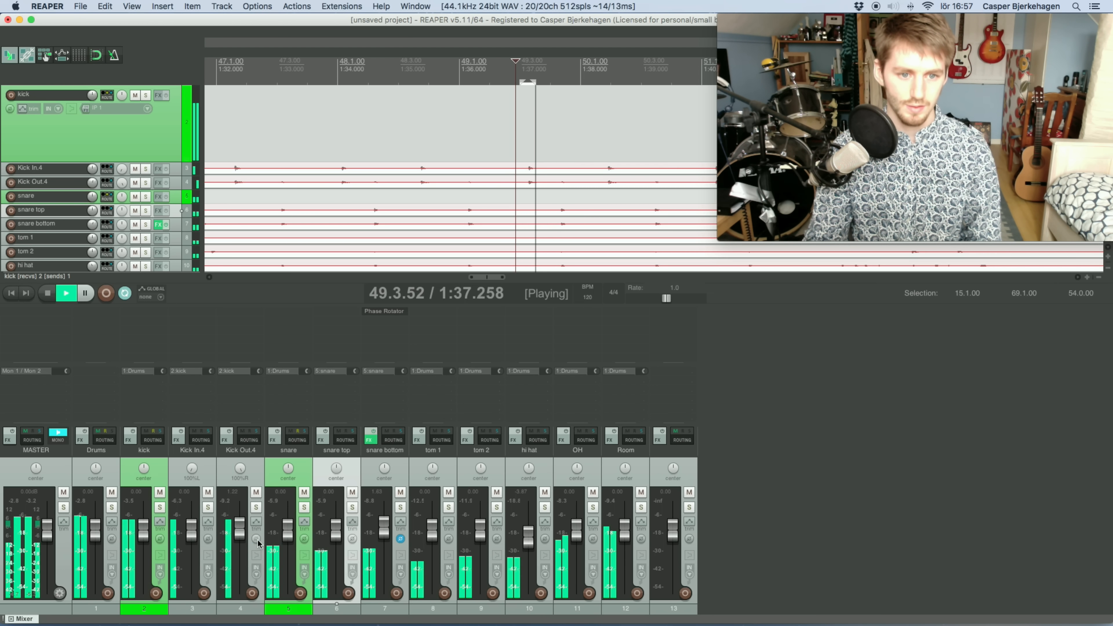
pyautogui.click(256, 539)
pyautogui.press('space')
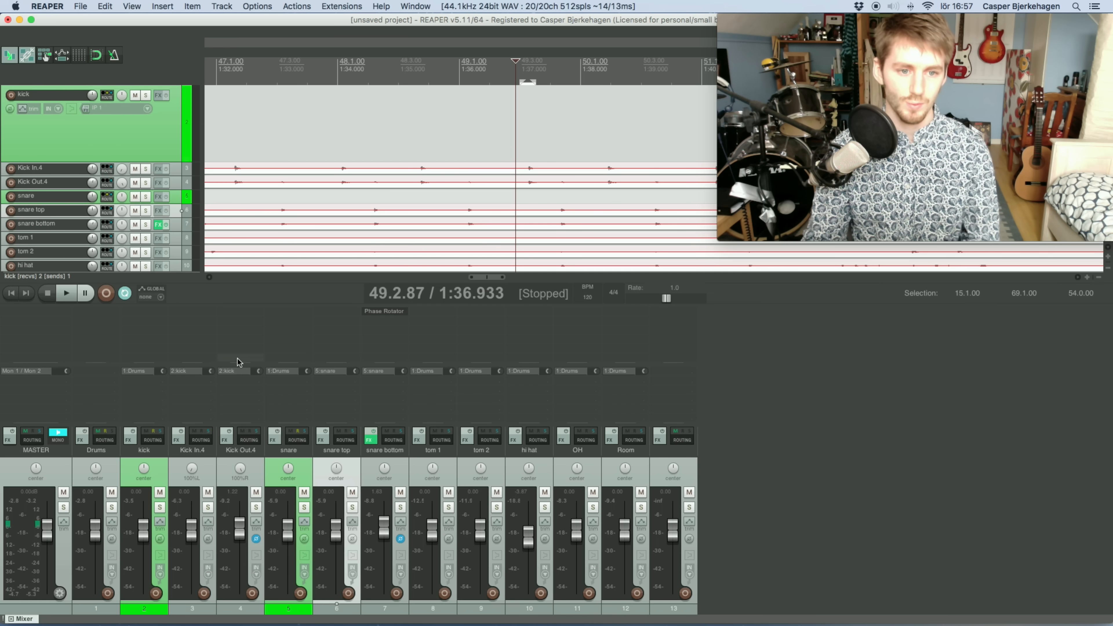
# - Add the JS: Phase Rotator effect to Kick Out.4 and move its window over the arrangement
pyautogui.doubleClick(238, 310)
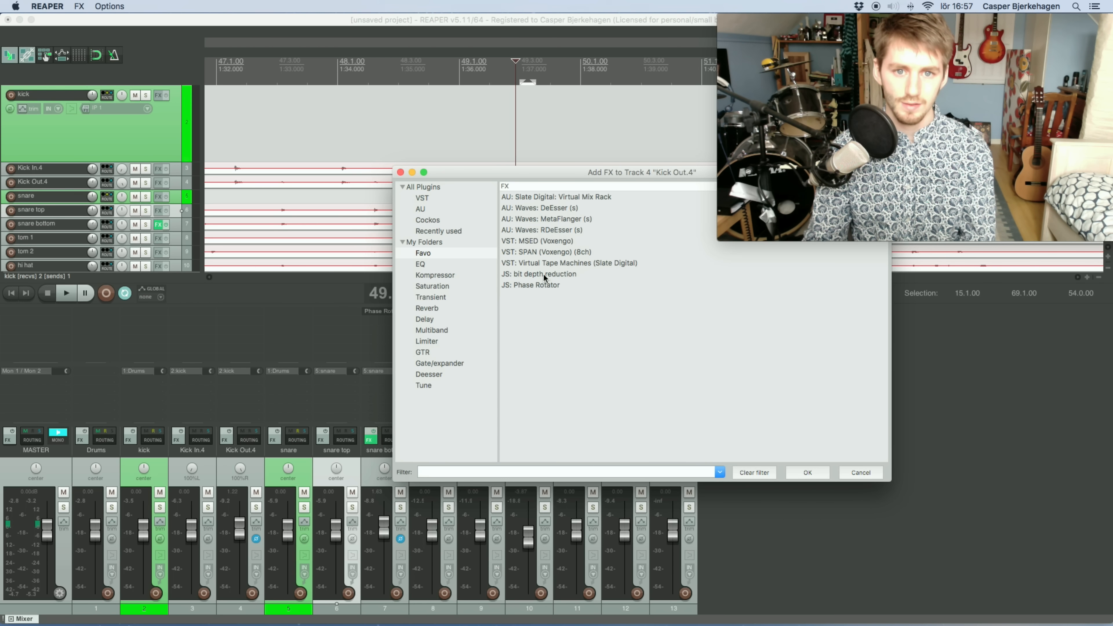
pyautogui.click(546, 286)
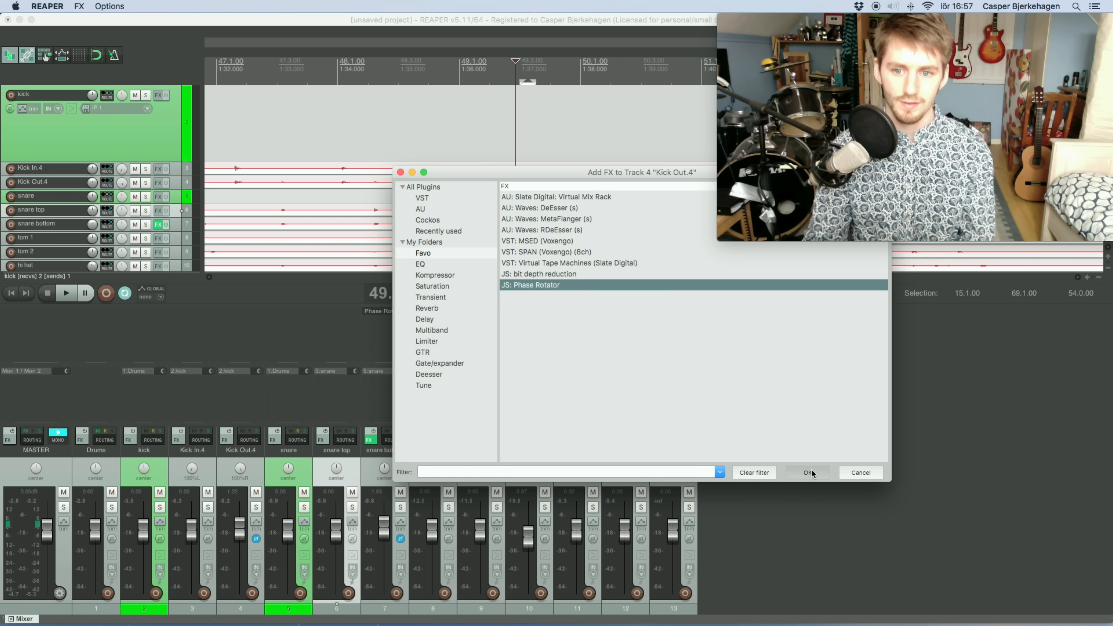
pyautogui.click(809, 473)
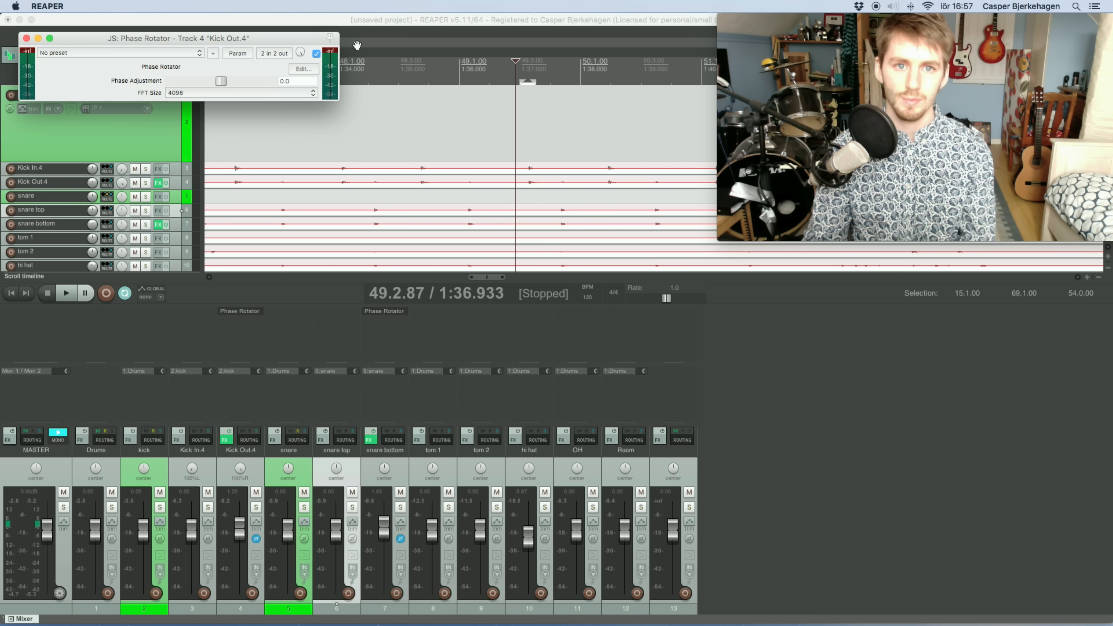
pyautogui.moveTo(264, 38); pyautogui.dragTo(522, 135)
# - Play the looped kick hit, set Kick Out.4's Phase Adjustment to 79.0, and return the track's polarity to normal
pyautogui.press('space')
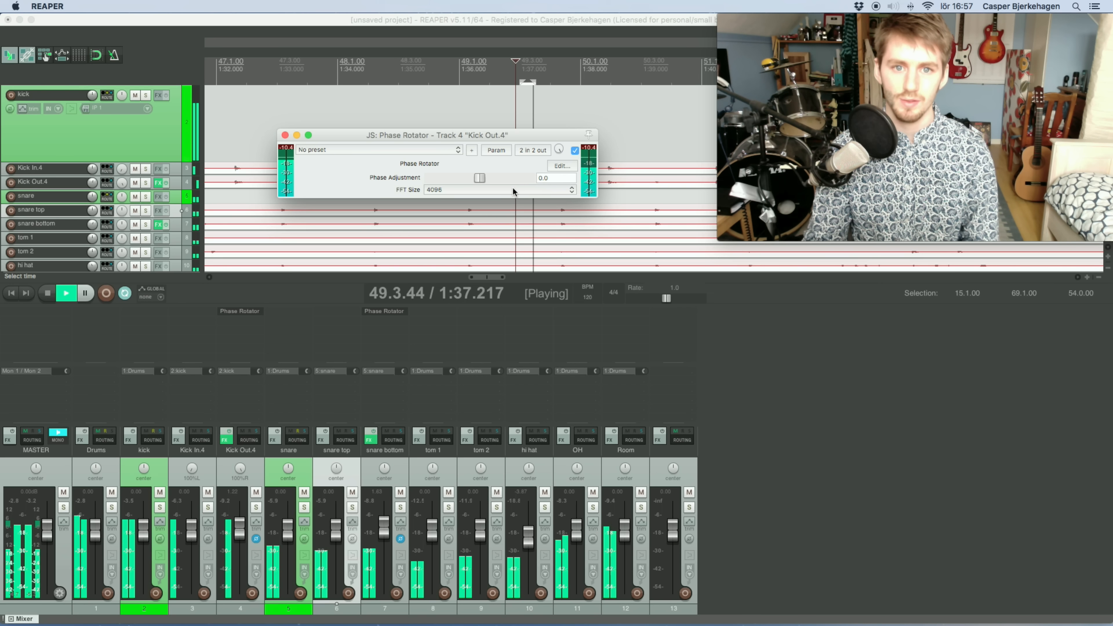
pyautogui.moveTo(479, 178)
pyautogui.mouseDown()
pyautogui.moveTo(460, 179)
pyautogui.moveTo(508, 181)
pyautogui.moveTo(496, 179)
pyautogui.mouseUp()
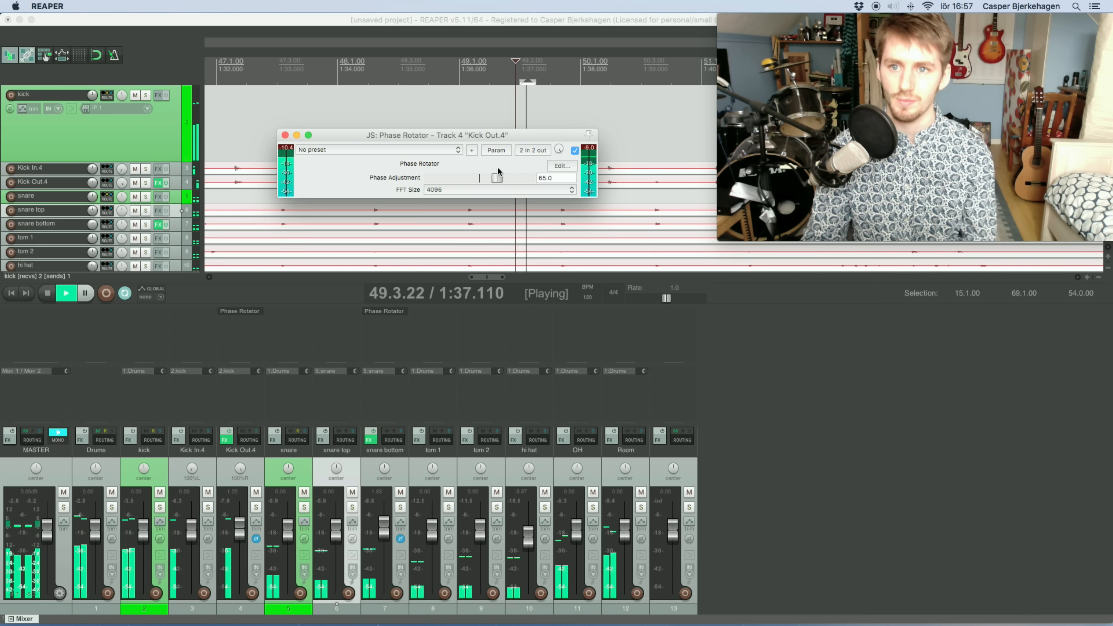
pyautogui.moveTo(498, 176); pyautogui.dragTo(502, 181)
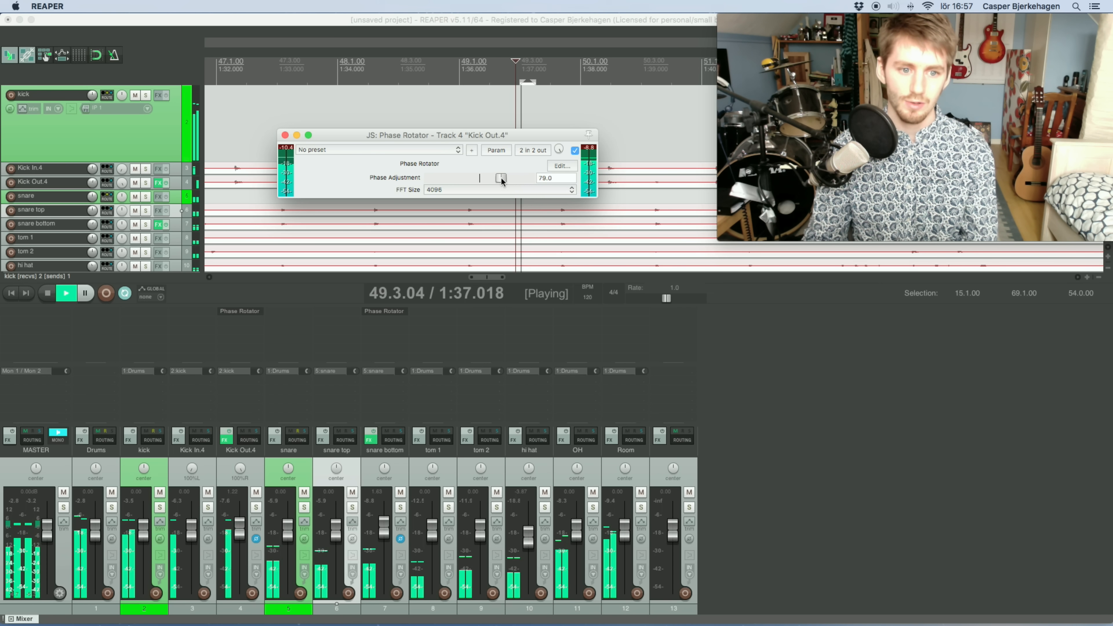
pyautogui.click(256, 539)
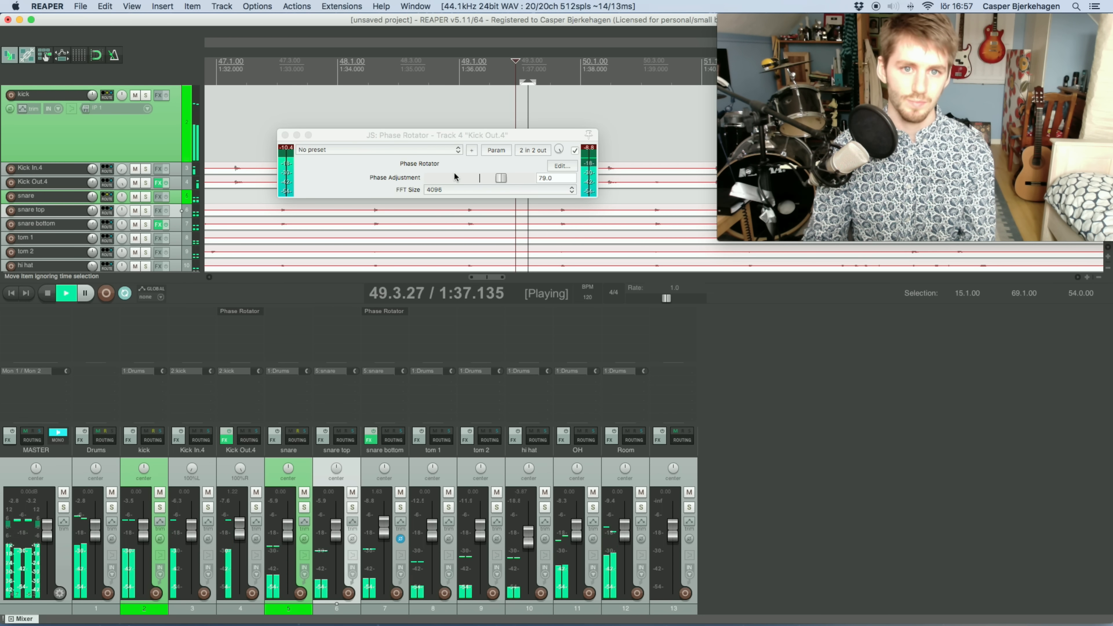
# - Compare Kick Out.4 with the Phase Rotator bypassed and active, leaving it active, and close the plugin window and stop playback
pyautogui.moveTo(454, 135); pyautogui.dragTo(546, 300)
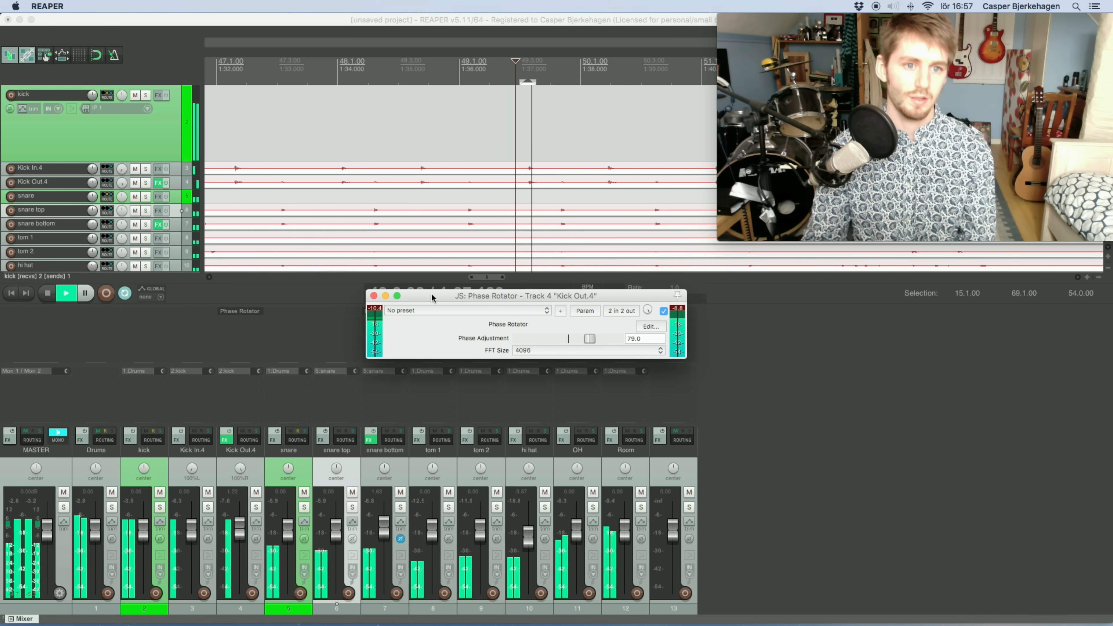
pyautogui.keyDown('shift'); pyautogui.click(248, 311); pyautogui.keyUp('shift')
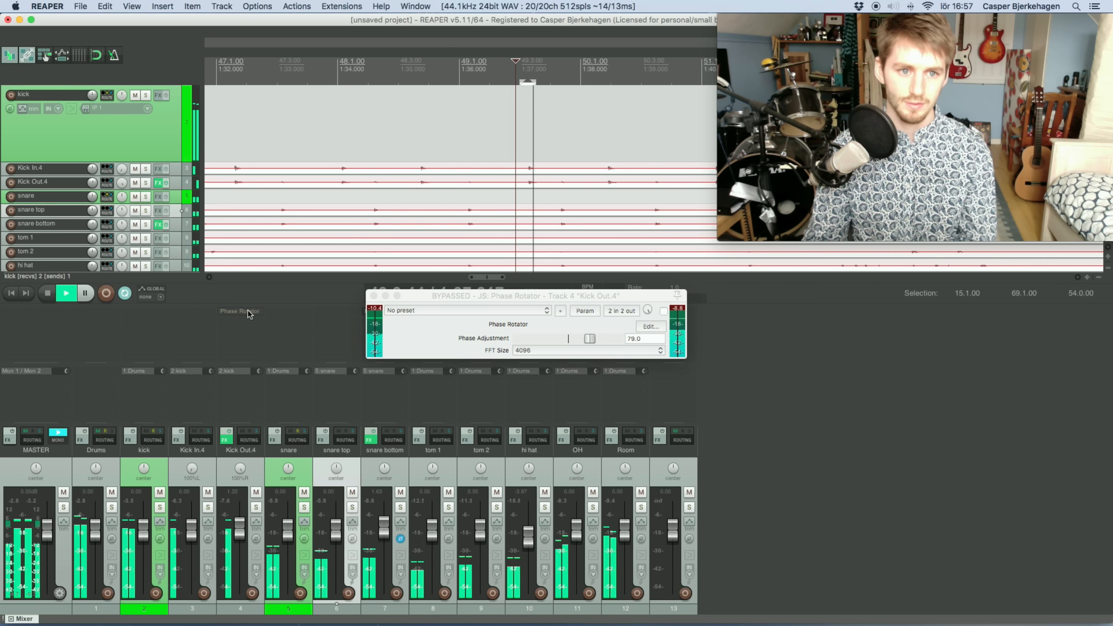
pyautogui.keyDown('shift'); pyautogui.click(248, 310); pyautogui.keyUp('shift')
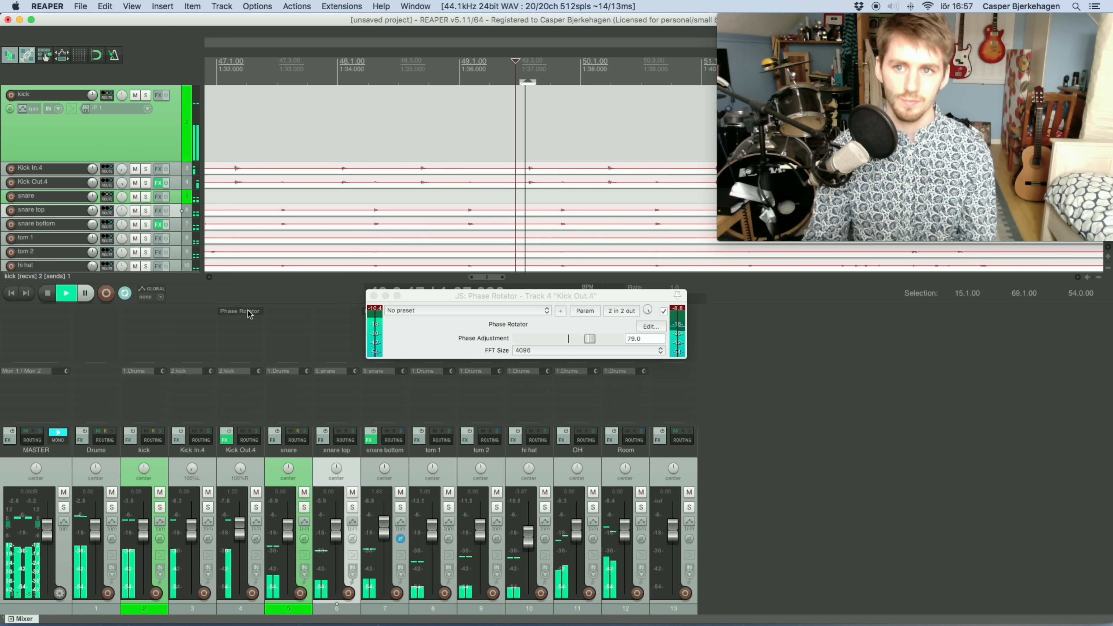
pyautogui.click(375, 296)
pyautogui.press('space')
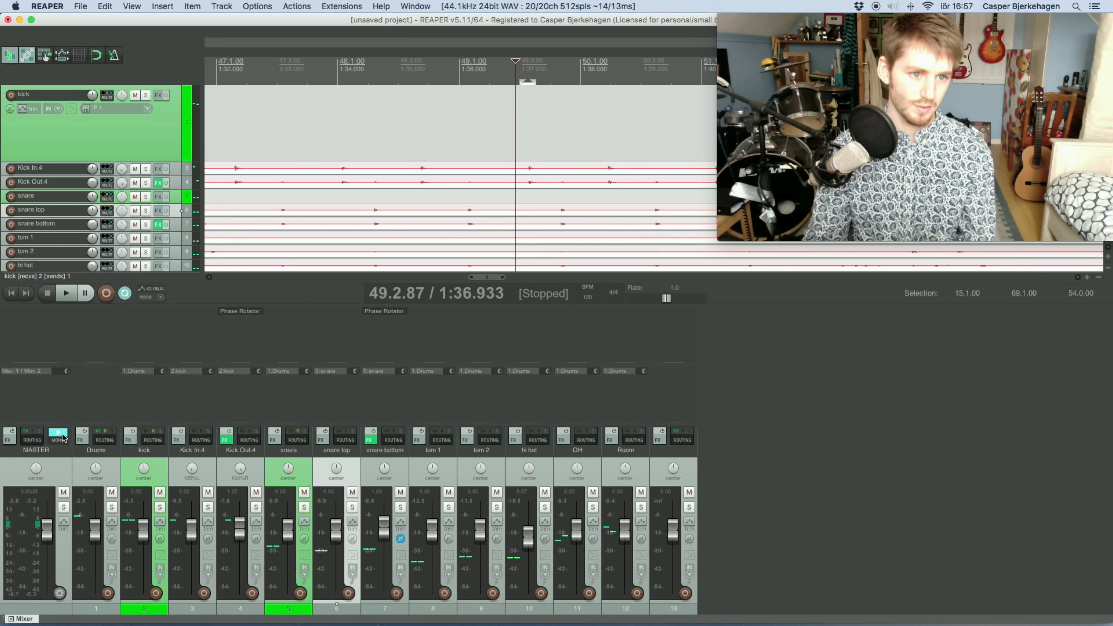
# - Switch the master from mono to stereo, center the pans of Kick Out.4 and Kick In.4, and turn looping off
pyautogui.doubleClick(241, 470)
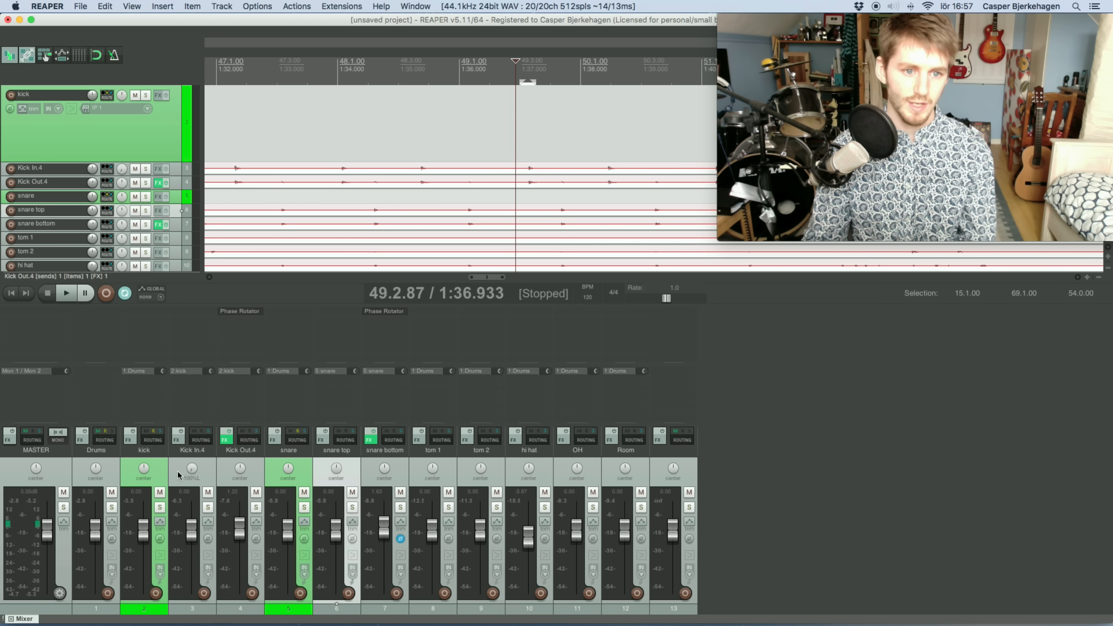
pyautogui.doubleClick(189, 471)
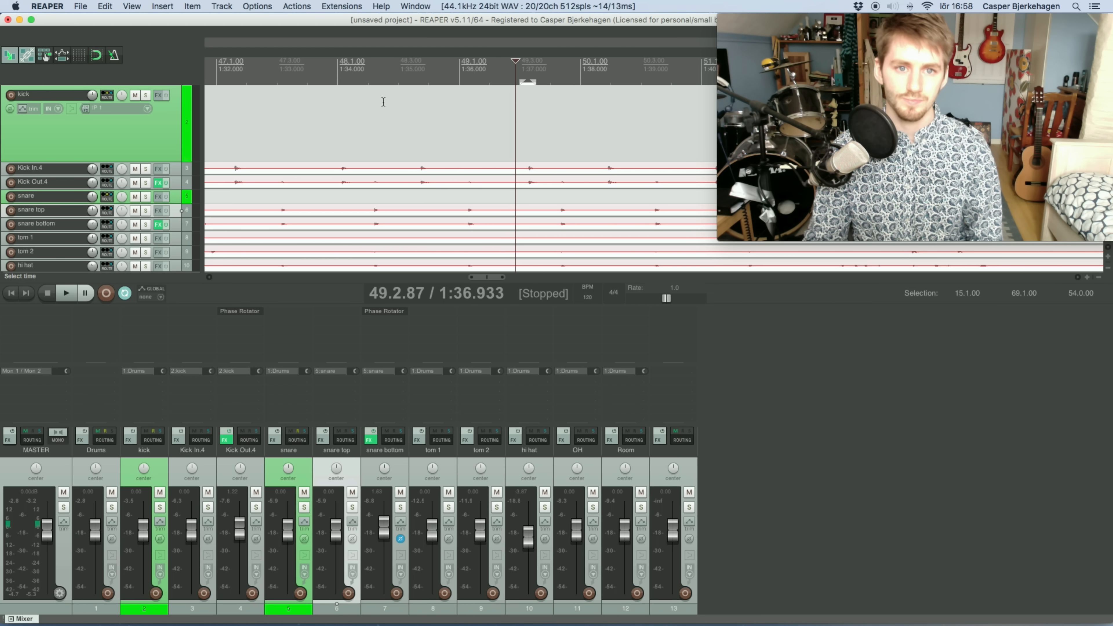
pyautogui.click(312, 70)
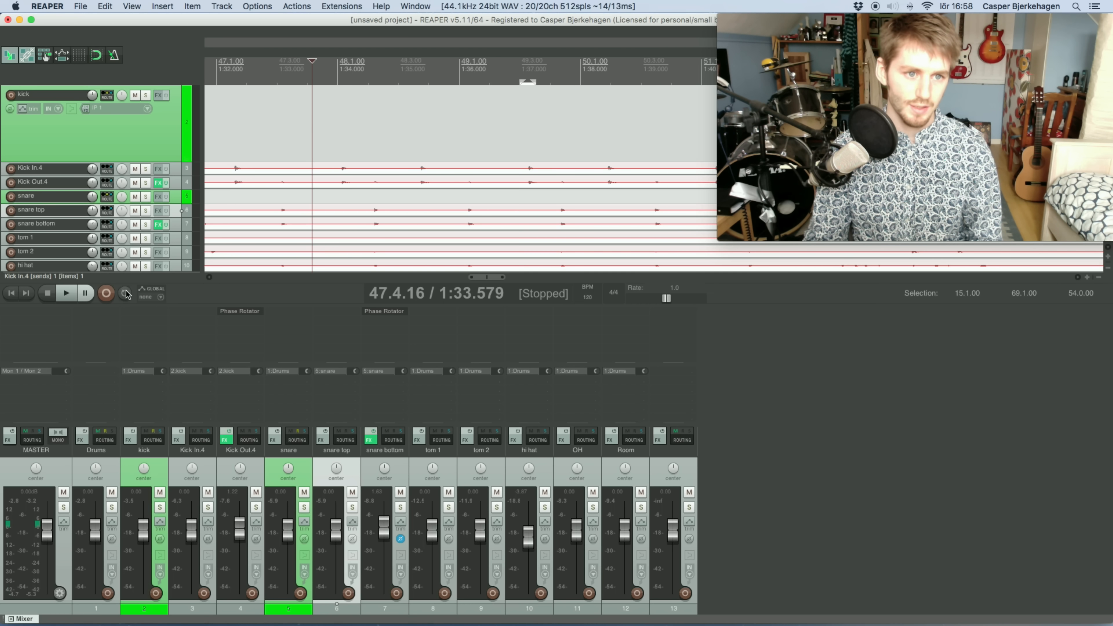
# - Solo the snare and kick buses and add a Phase Rotator to snare top, leaving its settings open
pyautogui.click(303, 509)
pyautogui.click(159, 507)
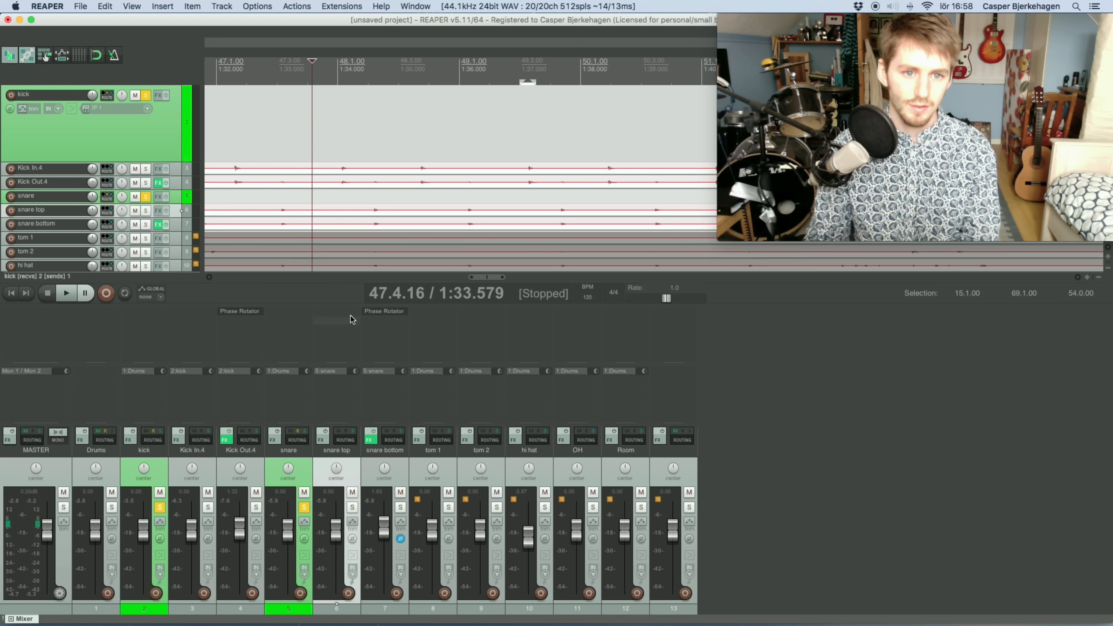
pyautogui.moveTo(385, 311); pyautogui.dragTo(334, 312)
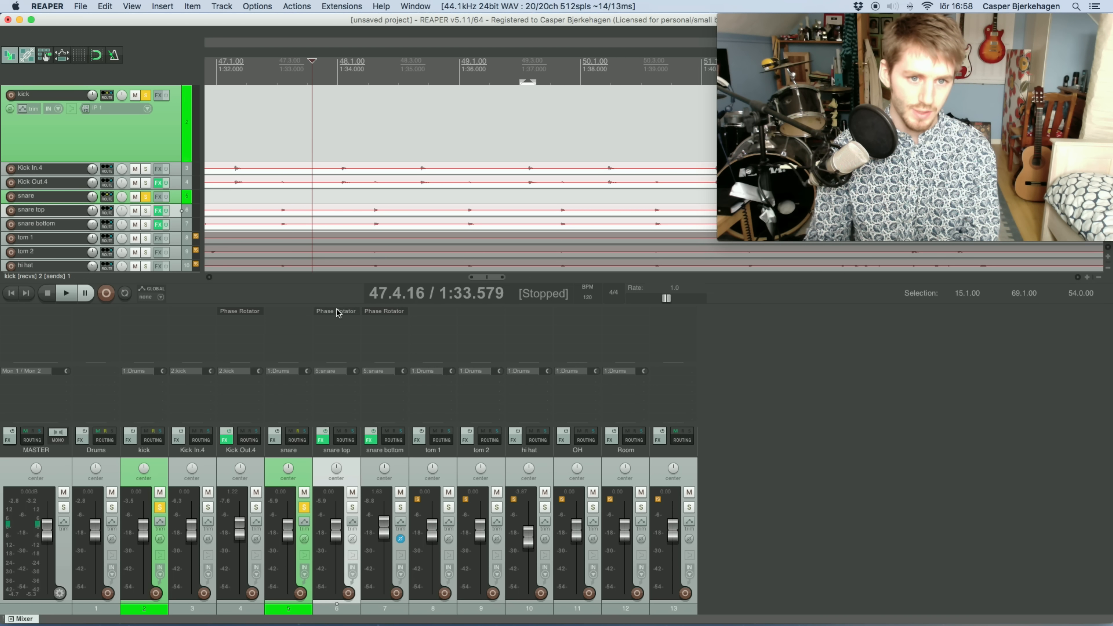
pyautogui.moveTo(240, 44); pyautogui.dragTo(448, 196)
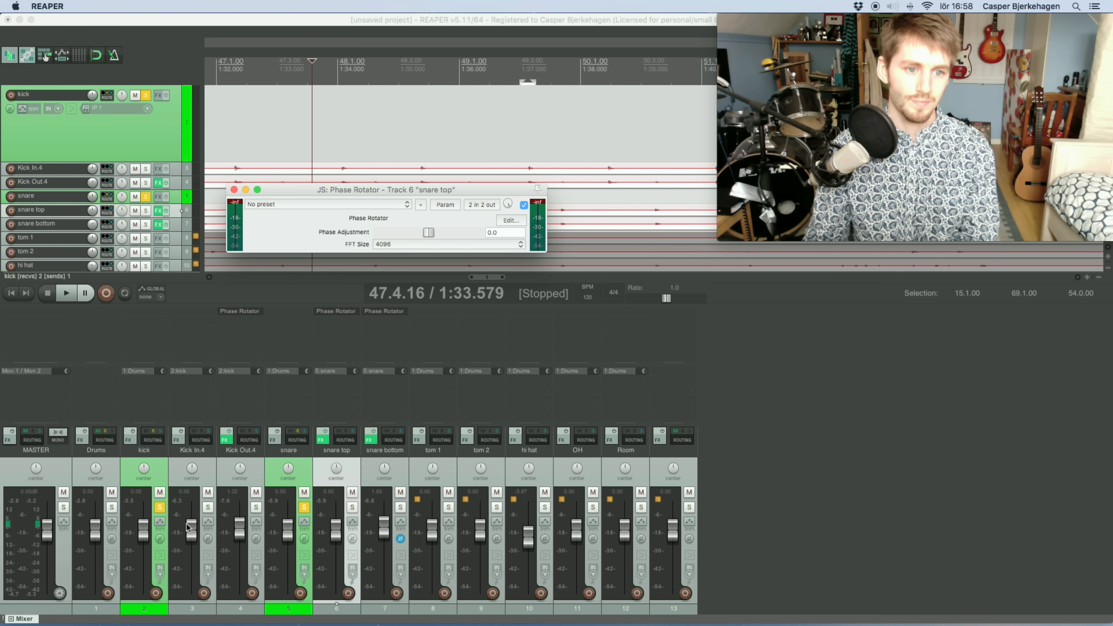
# - Unsolo the kick and snare buses, move the snare top Phase Rotator window clear of the mixer, and select the kick bus
pyautogui.click(161, 509)
pyautogui.click(303, 508)
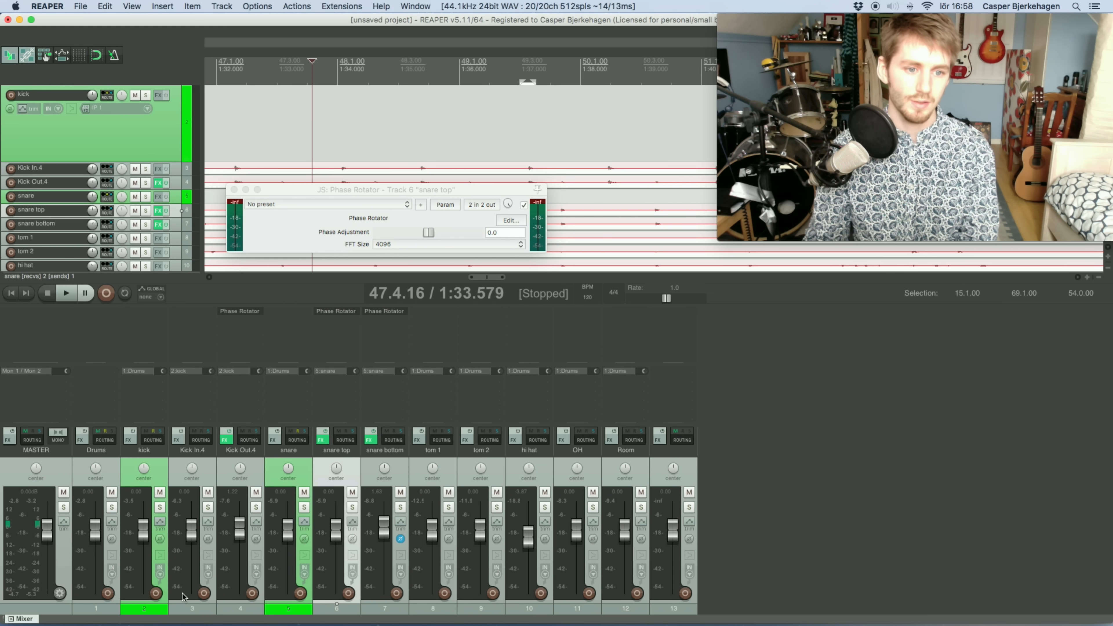
pyautogui.click(146, 611)
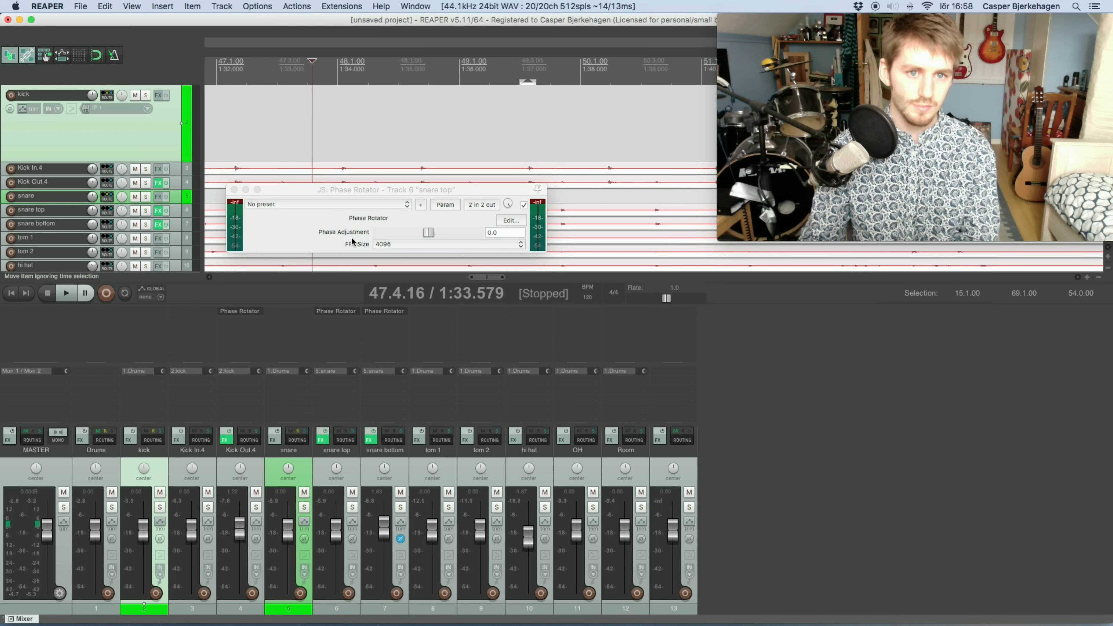
pyautogui.moveTo(355, 189); pyautogui.dragTo(853, 338)
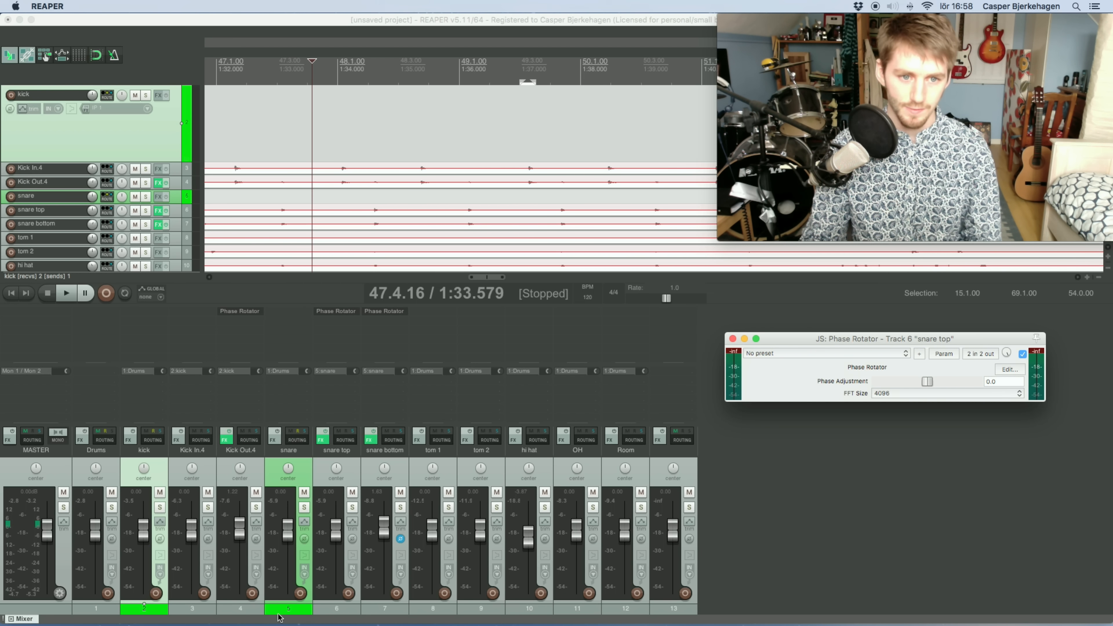
pyautogui.click(289, 615)
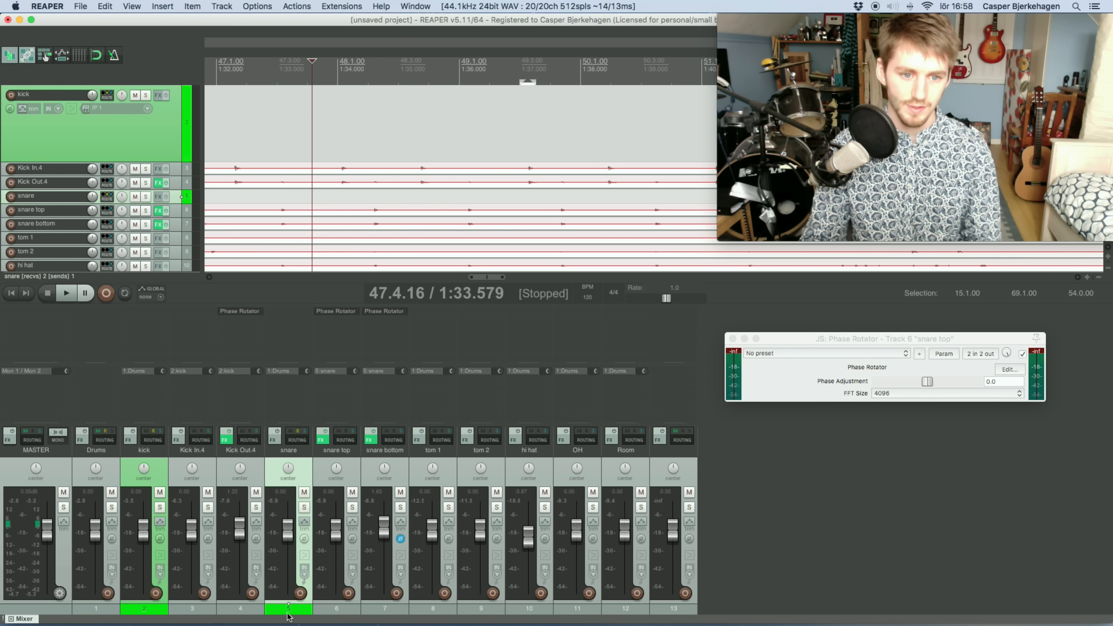
pyautogui.click(153, 604)
# - Examine the Kick In.4 waveform at the kick hit near 47.1.65 in an enlarged track, and restore a compact track height
pyautogui.click(332, 91)
pyautogui.scroll(3, 410, 165)
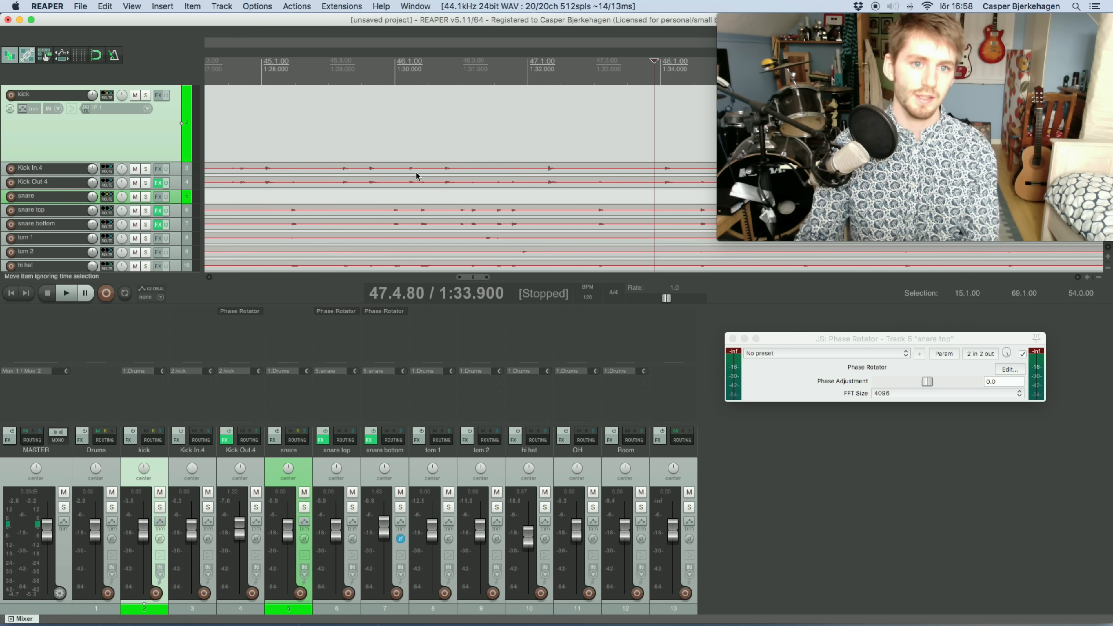
pyautogui.click(547, 67)
pyautogui.scroll(3, 591, 92)
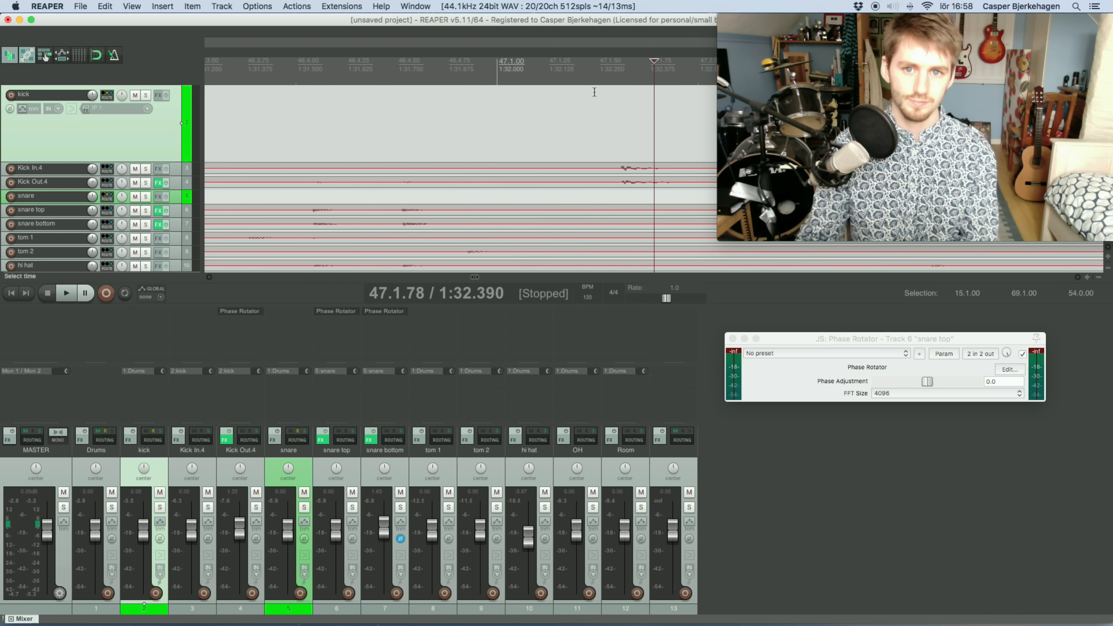
pyautogui.click(628, 69)
pyautogui.scroll(3, 629, 124)
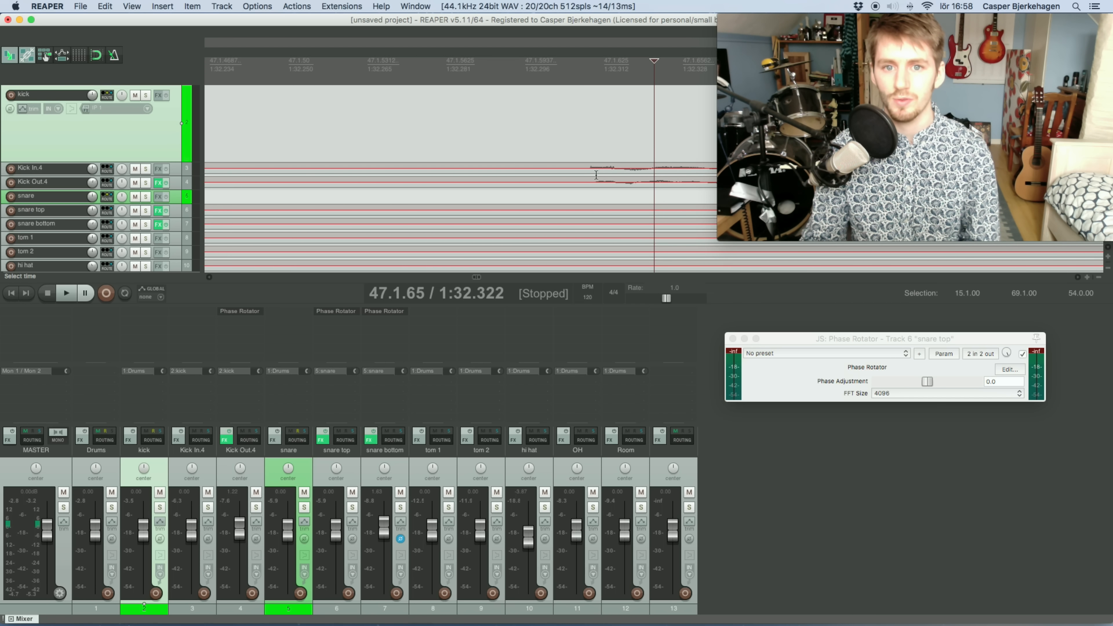
pyautogui.moveTo(178, 177); pyautogui.dragTo(181, 206)
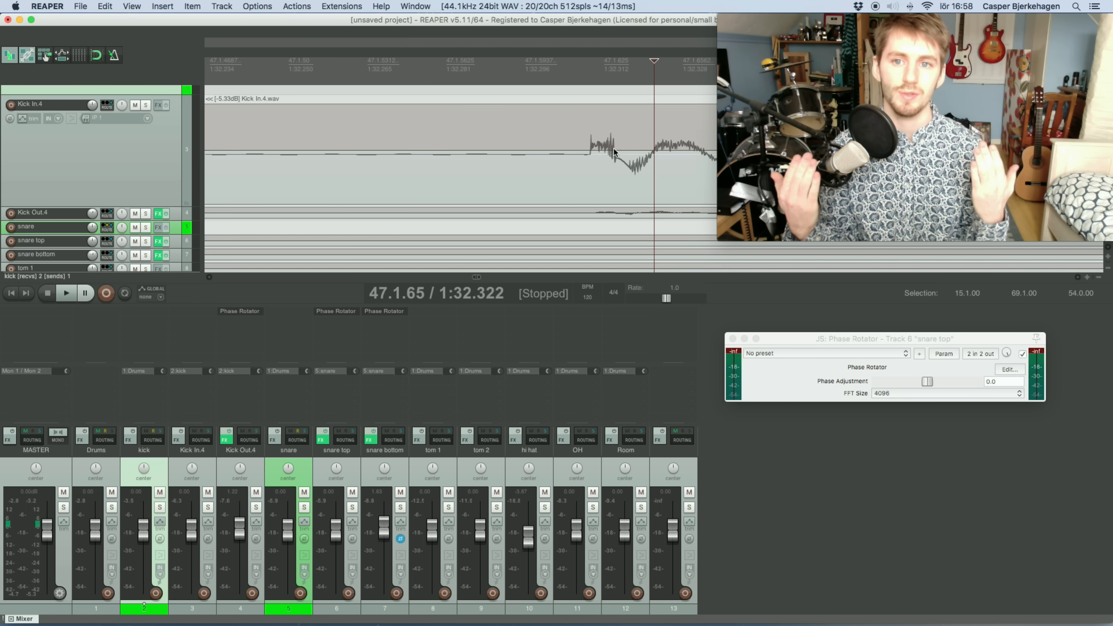
pyautogui.scroll(-4, 642, 128)
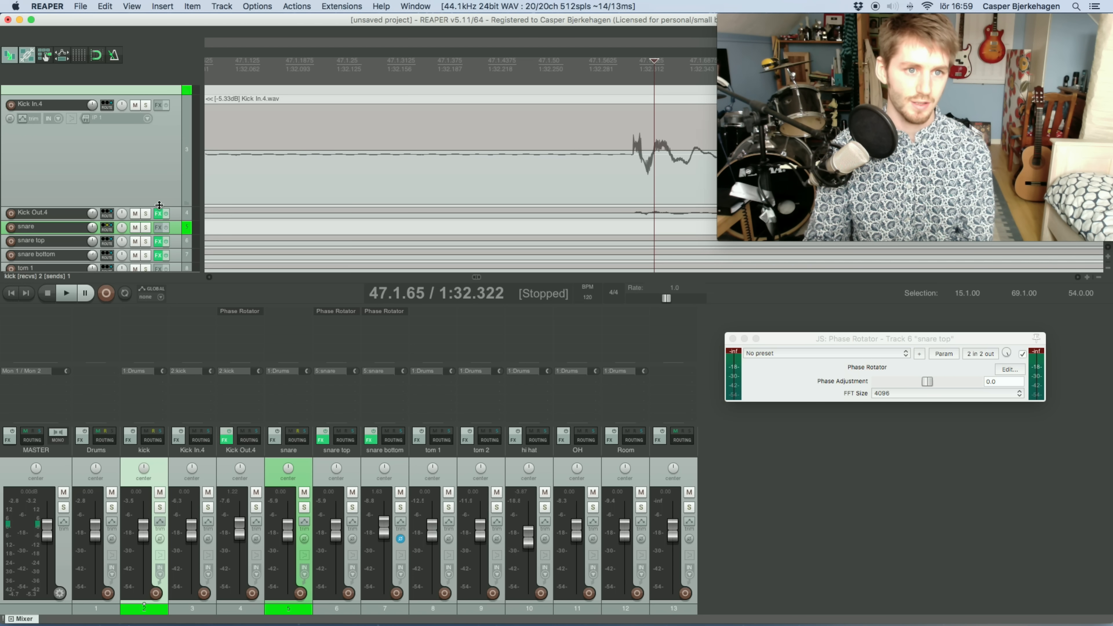
pyautogui.moveTo(161, 206); pyautogui.dragTo(158, 132)
pyautogui.scroll(-10, 631, 121)
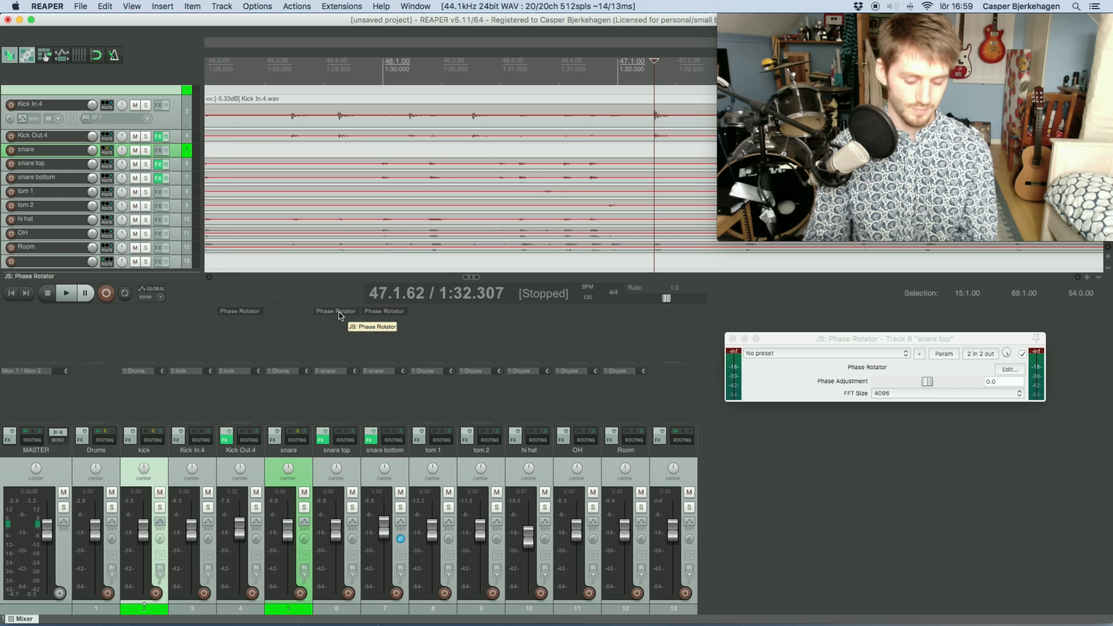
# - Copy the Phase Rotator from snare top to the snare bus and remove it from snare top
pyautogui.moveTo(311, 336); pyautogui.dragTo(302, 334)
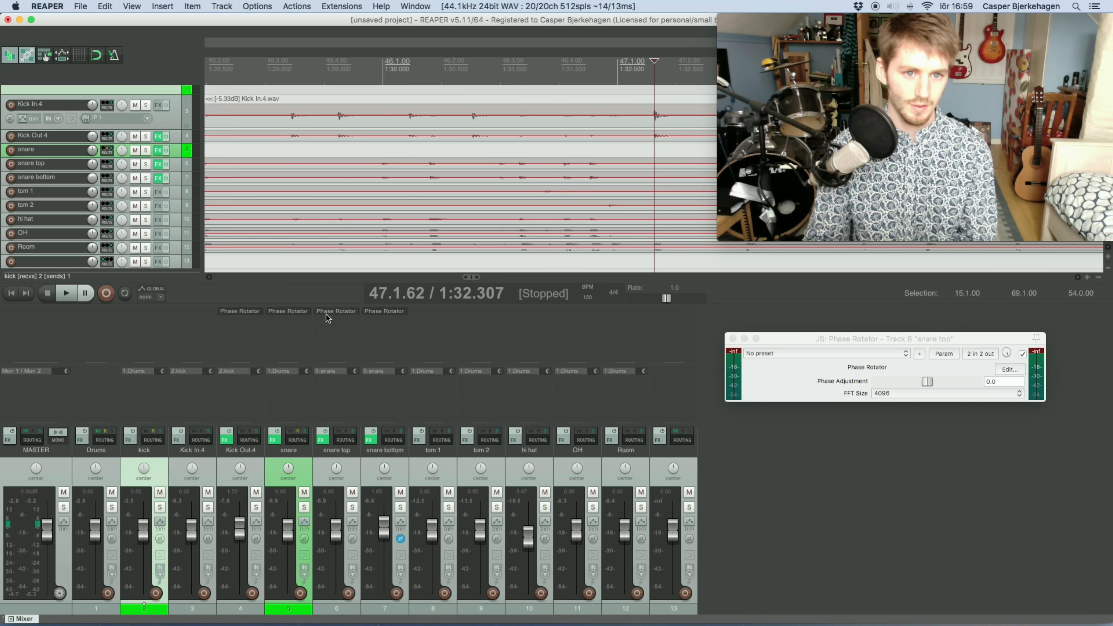
pyautogui.click(375, 311)
pyautogui.click(348, 209)
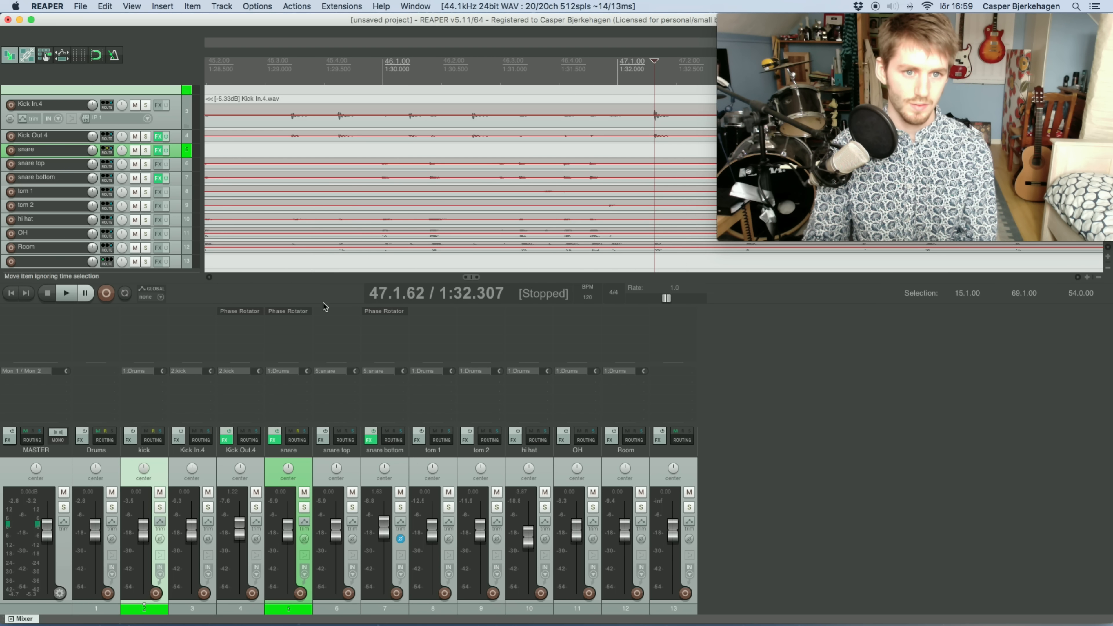
pyautogui.click(291, 310)
pyautogui.click(291, 310)
# - Play the drums from around bar 23 with only the kick and snare buses soloed
pyautogui.scroll(-8, 484, 111)
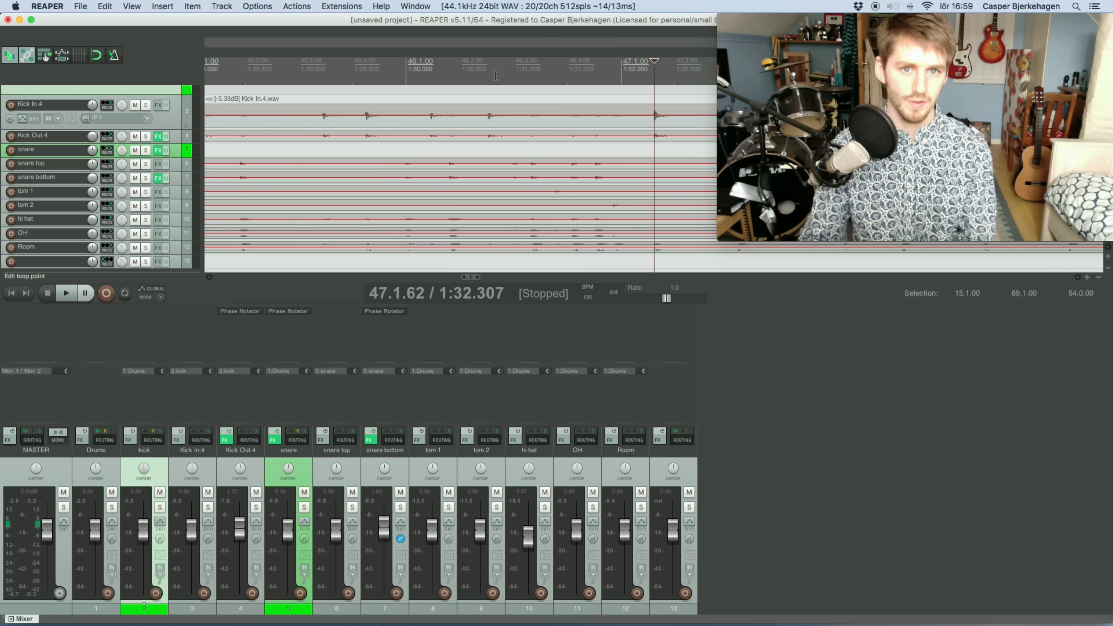
pyautogui.click(416, 68)
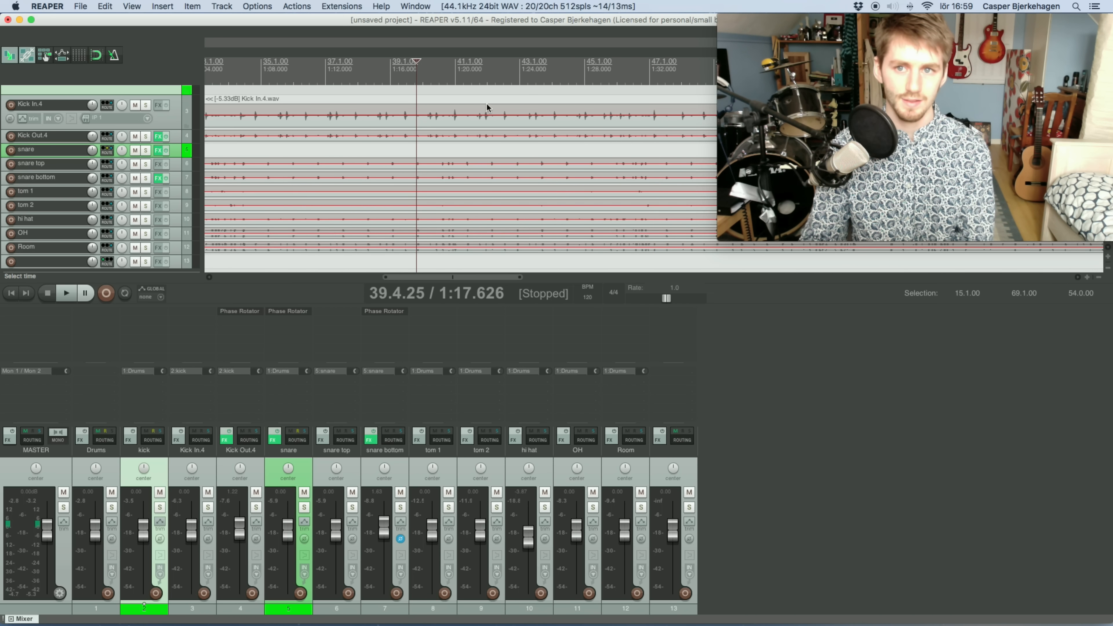
pyautogui.scroll(-6, 486, 107)
pyautogui.click(439, 69)
pyautogui.press('space')
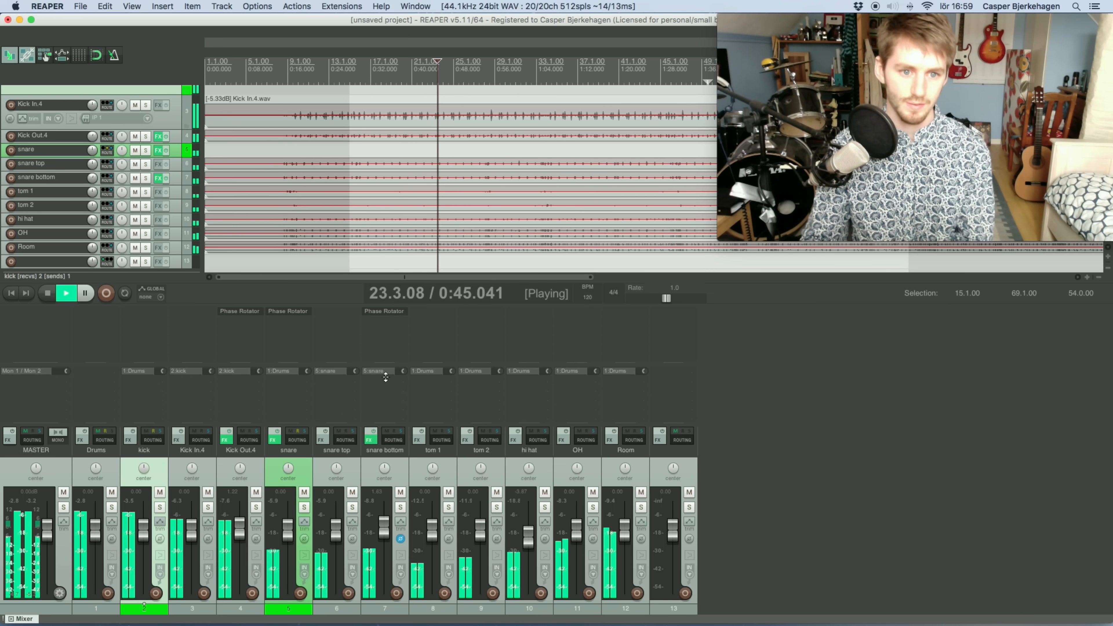
pyautogui.click(159, 507)
pyautogui.click(304, 507)
# - Open the snare bus Phase Rotator, place its window above the mixer, and compare the bus with normal and inverted polarity during playback
pyautogui.click(292, 310)
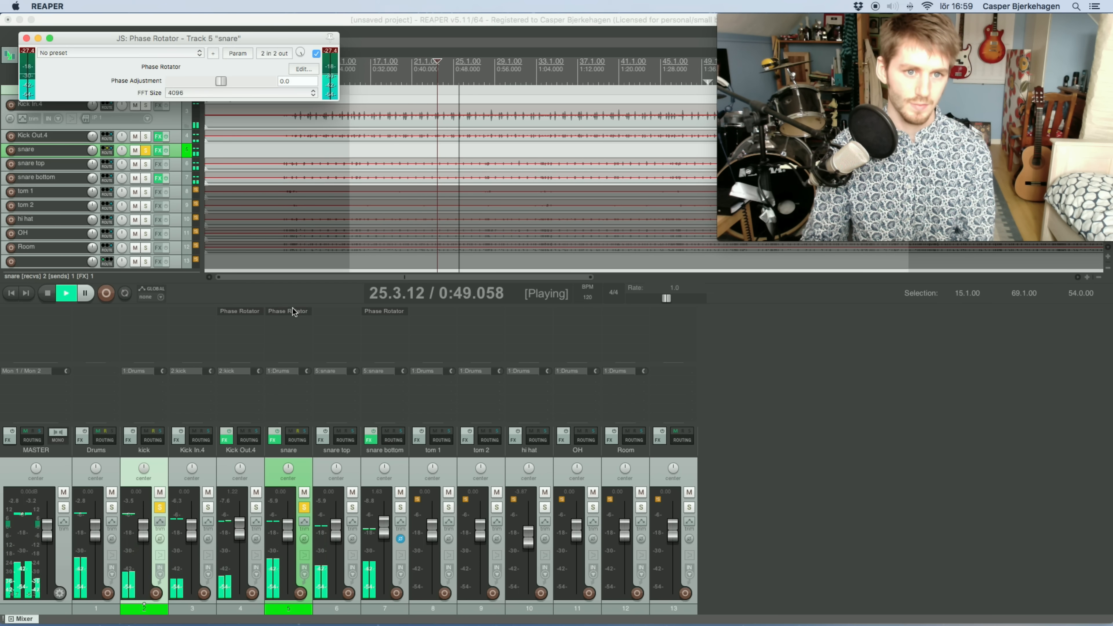
pyautogui.moveTo(225, 37); pyautogui.dragTo(464, 158)
pyautogui.moveTo(430, 203)
pyautogui.mouseDown()
pyautogui.moveTo(410, 202)
pyautogui.moveTo(463, 205)
pyautogui.moveTo(438, 206)
pyautogui.mouseUp()
pyautogui.click(304, 539)
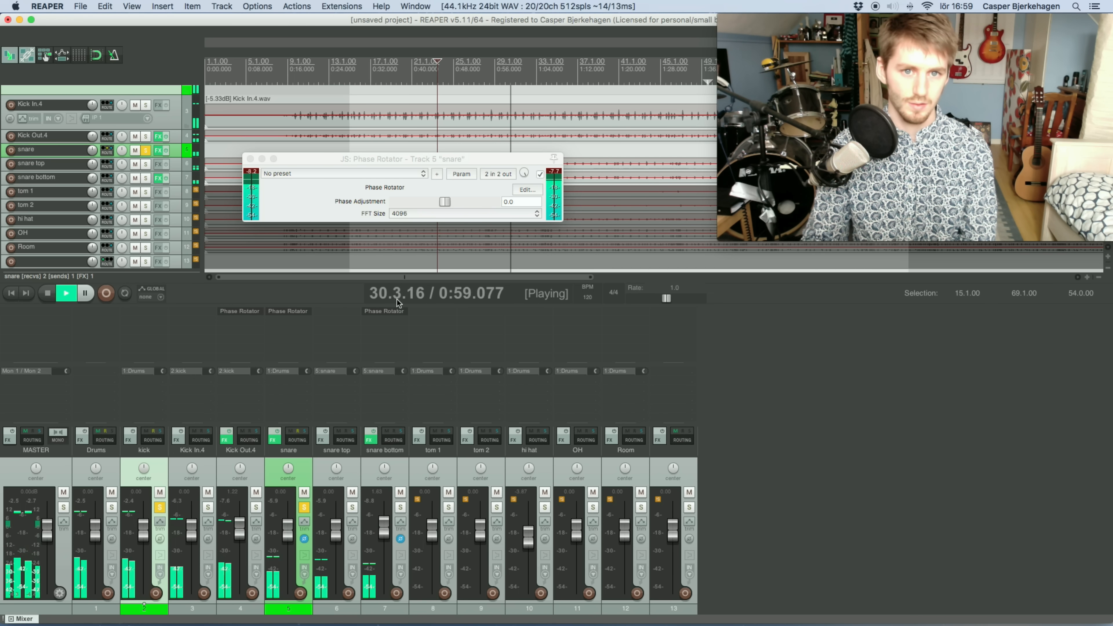
pyautogui.click(304, 538)
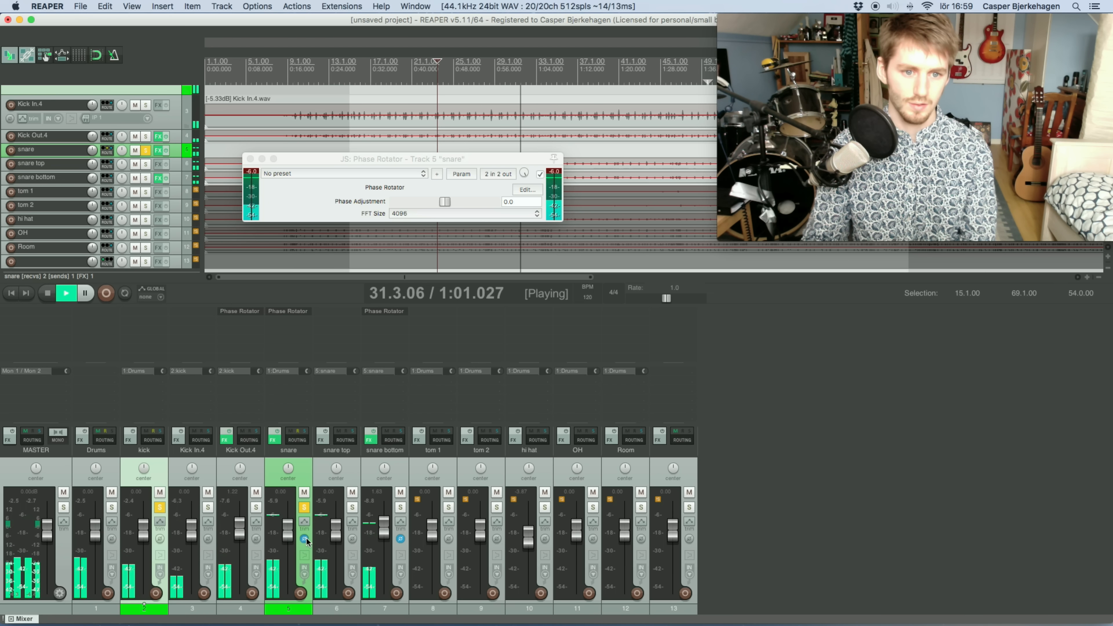
pyautogui.click(305, 538)
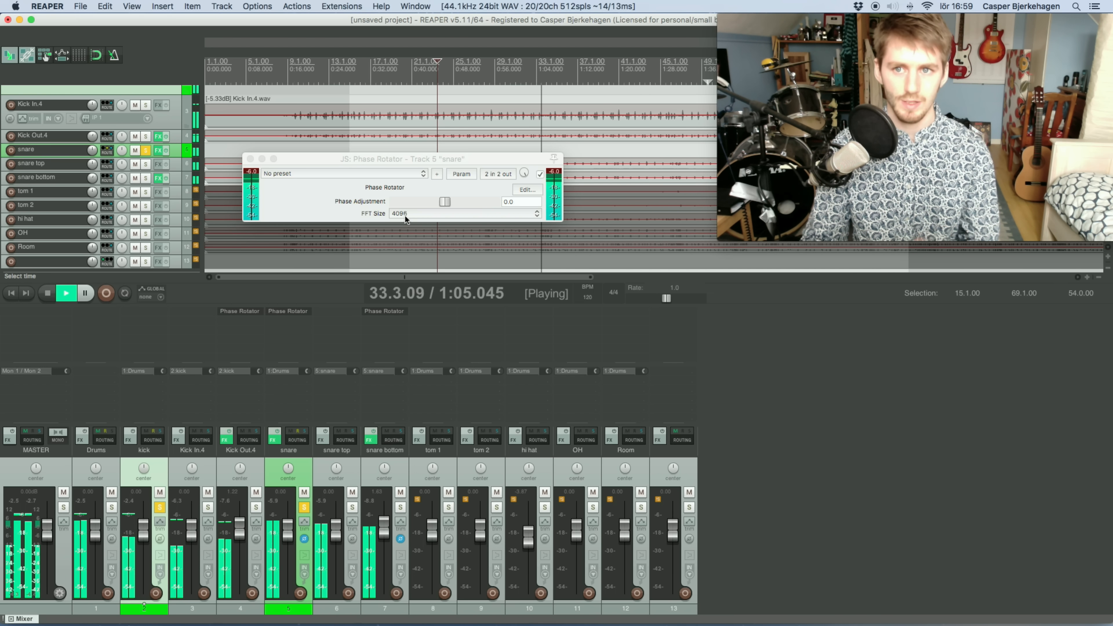
# - Set the snare bus Phase Adjustment to -28.0 and compare it with the polarity toggled and the Phase Rotator bypassed
pyautogui.click(432, 202)
pyautogui.moveTo(433, 207)
pyautogui.mouseDown()
pyautogui.moveTo(468, 208)
pyautogui.moveTo(427, 209)
pyautogui.moveTo(439, 211)
pyautogui.mouseUp()
pyautogui.click(304, 538)
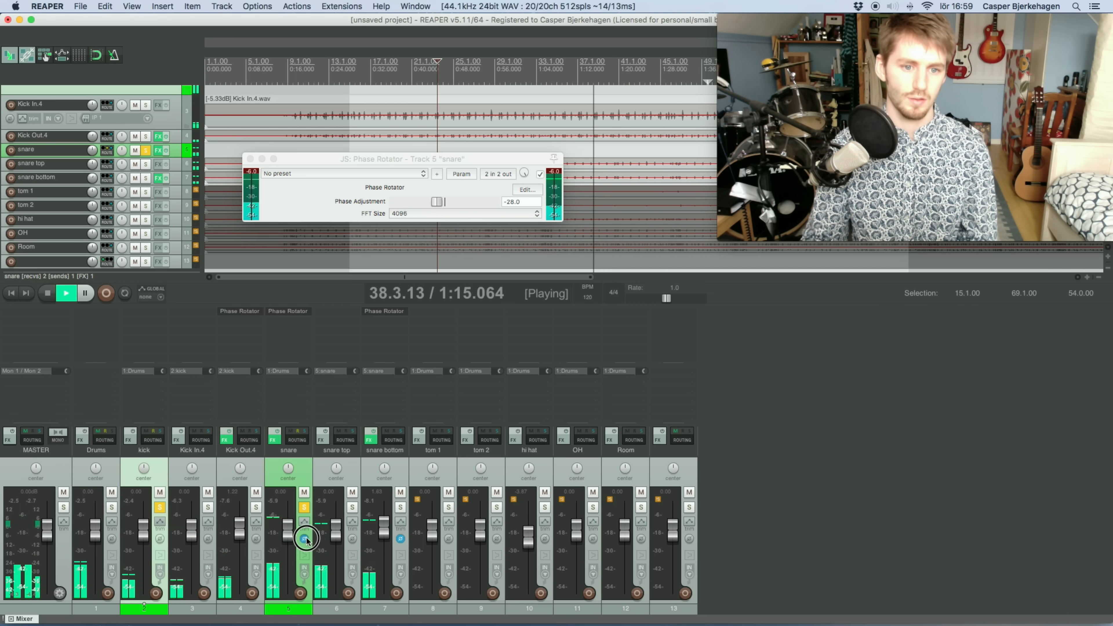
pyautogui.keyDown('super'); pyautogui.click(287, 313); pyautogui.keyUp('super')
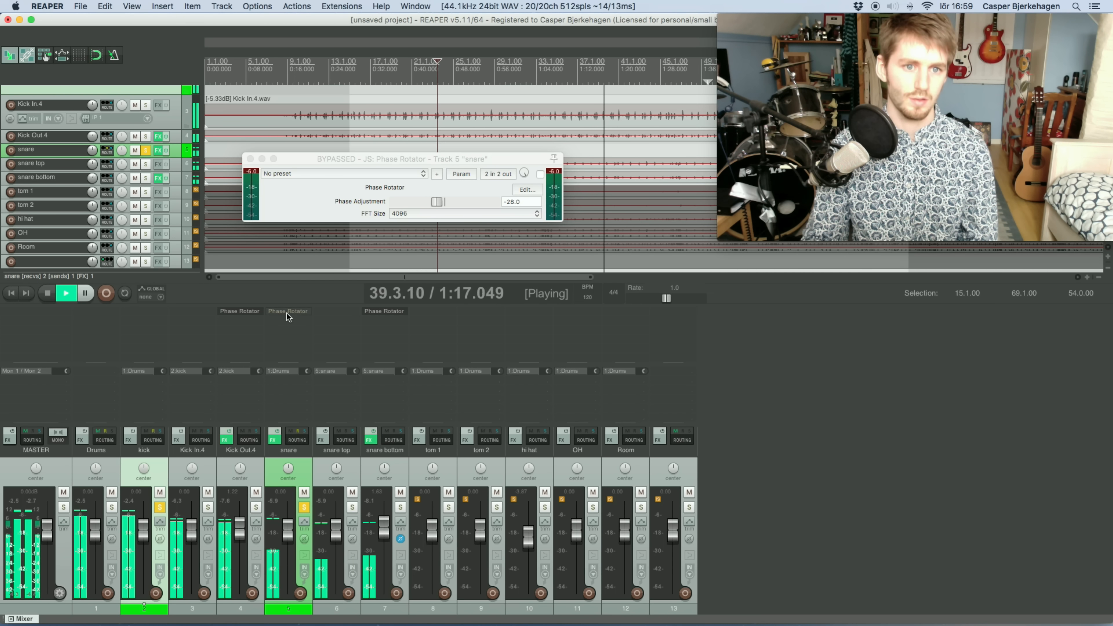
pyautogui.keyDown('super'); pyautogui.click(287, 313); pyautogui.keyUp('super')
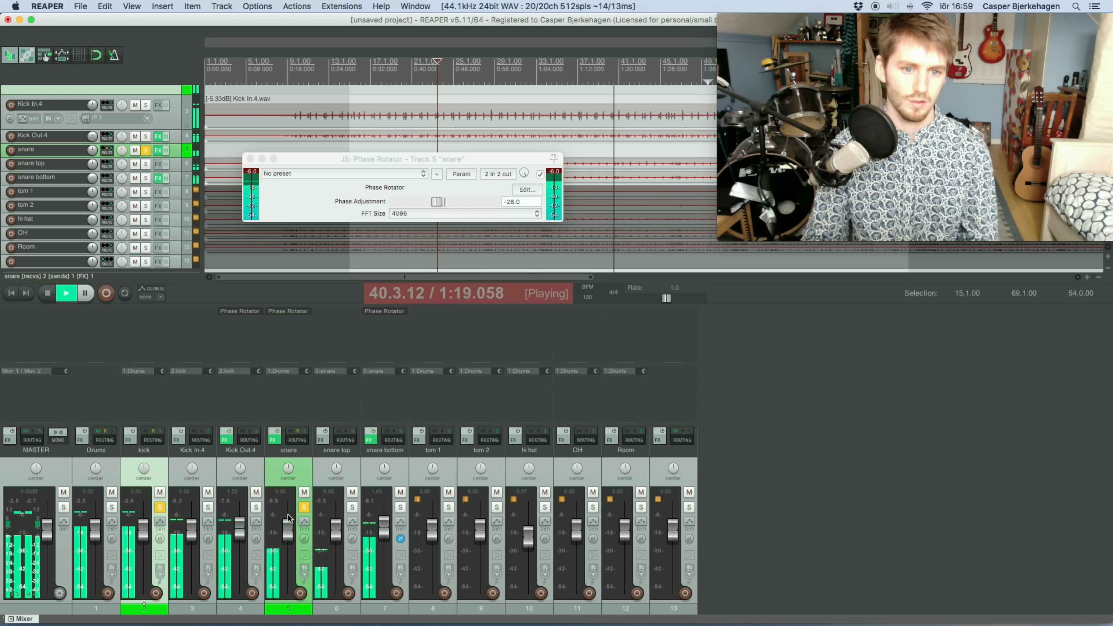
# - Readjust the snare bus Phase Adjustment to -18.0, toggle the bus polarity, and bypass the Phase Rotator
pyautogui.click(304, 537)
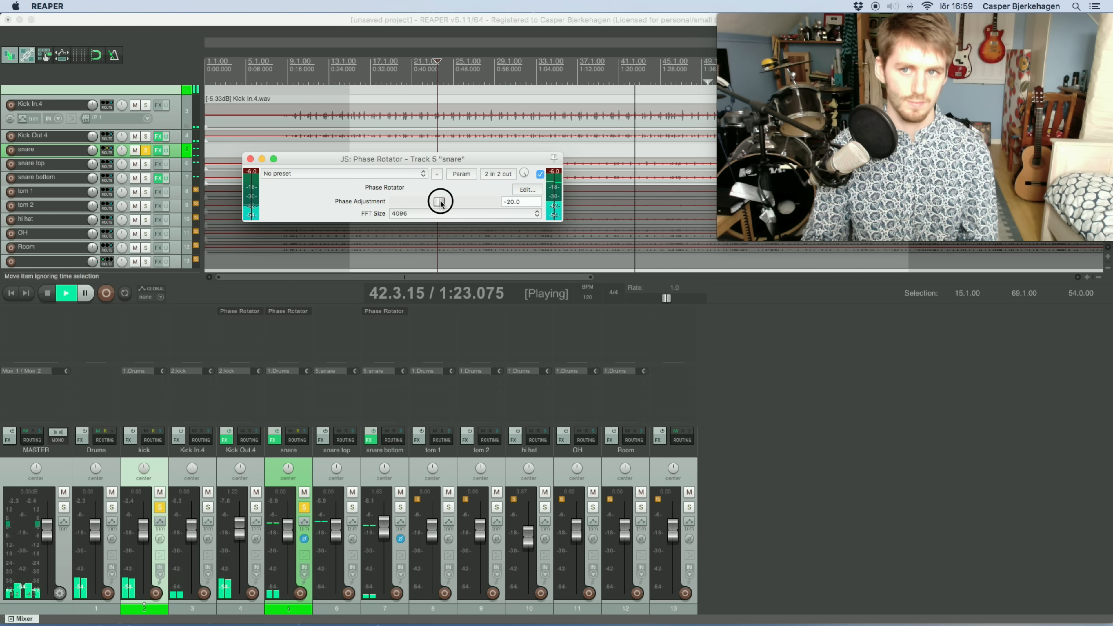
pyautogui.moveTo(438, 202)
pyautogui.mouseDown()
pyautogui.moveTo(417, 202)
pyautogui.moveTo(440, 202)
pyautogui.mouseUp()
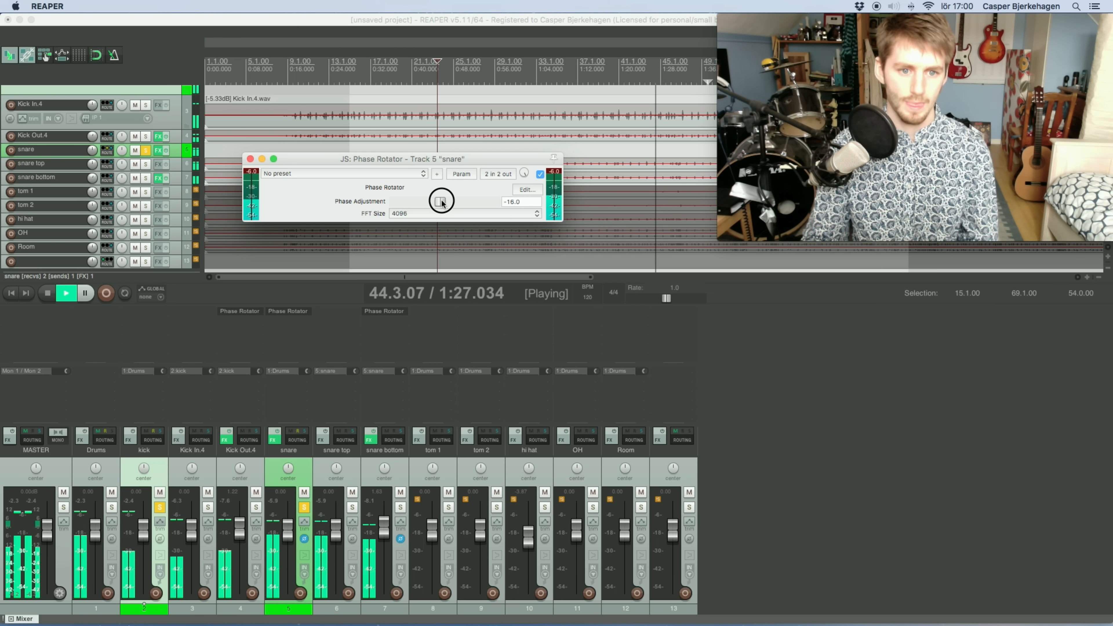
pyautogui.click(305, 539)
pyautogui.keyDown('shift'); pyautogui.click(283, 313); pyautogui.keyUp('shift')
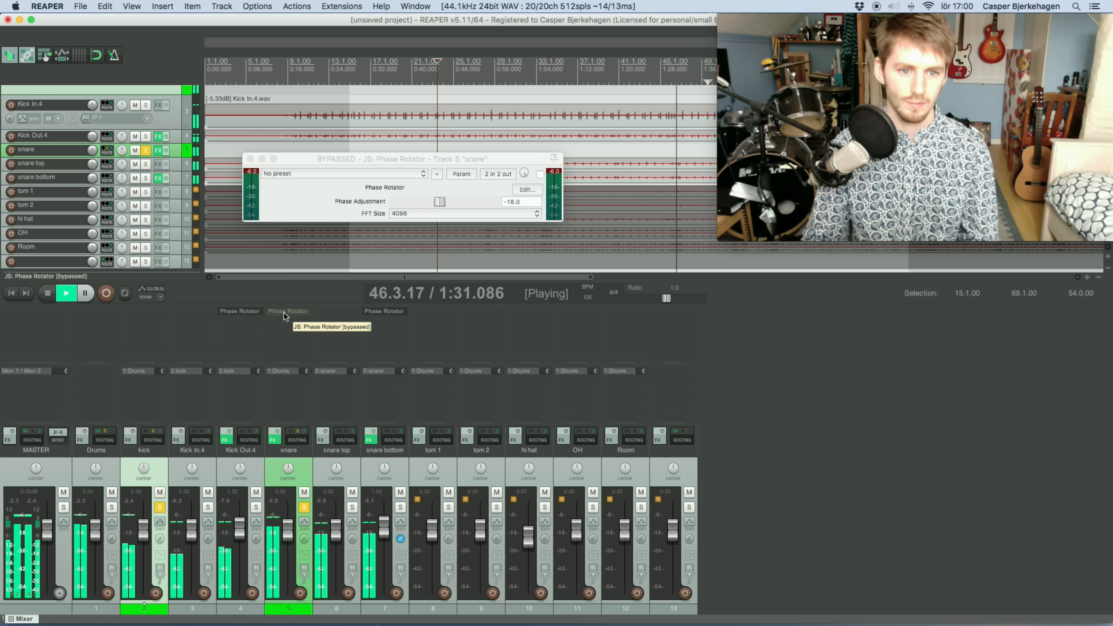
# - Compare inverted and normal snare bus polarity without phase rotation, leave it normal, and close the Phase Rotator window
pyautogui.click(304, 538)
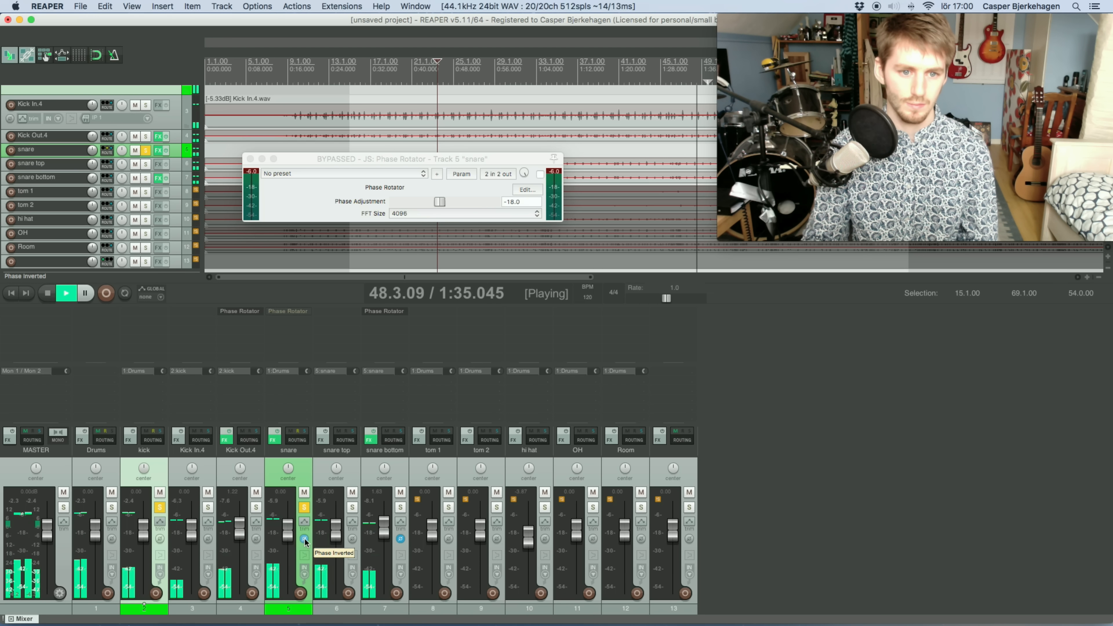
pyautogui.click(305, 539)
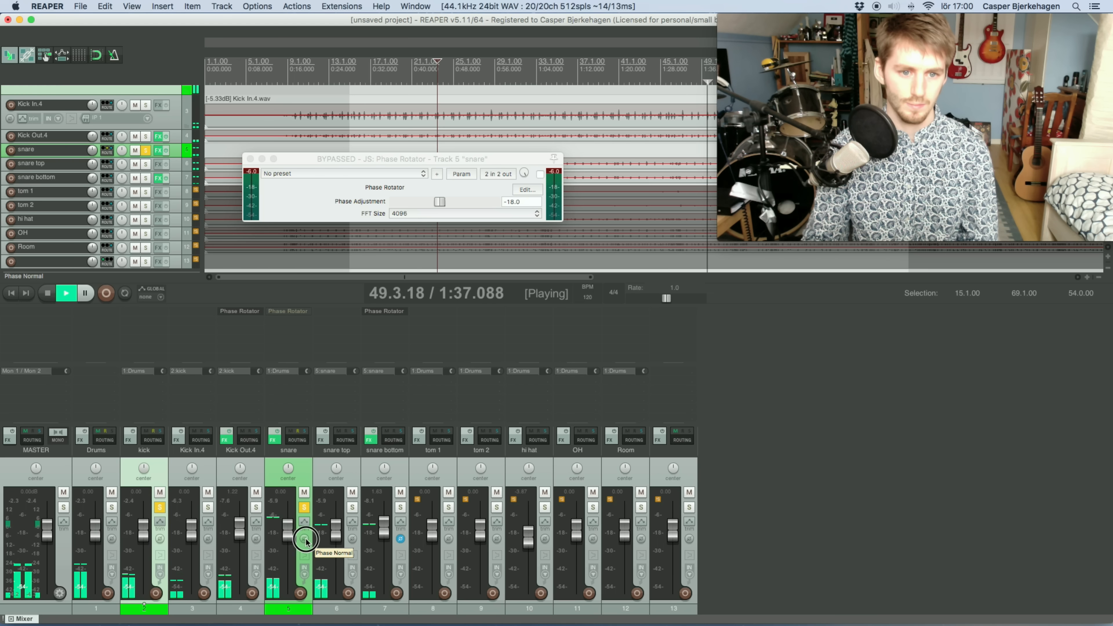
pyautogui.click(306, 539)
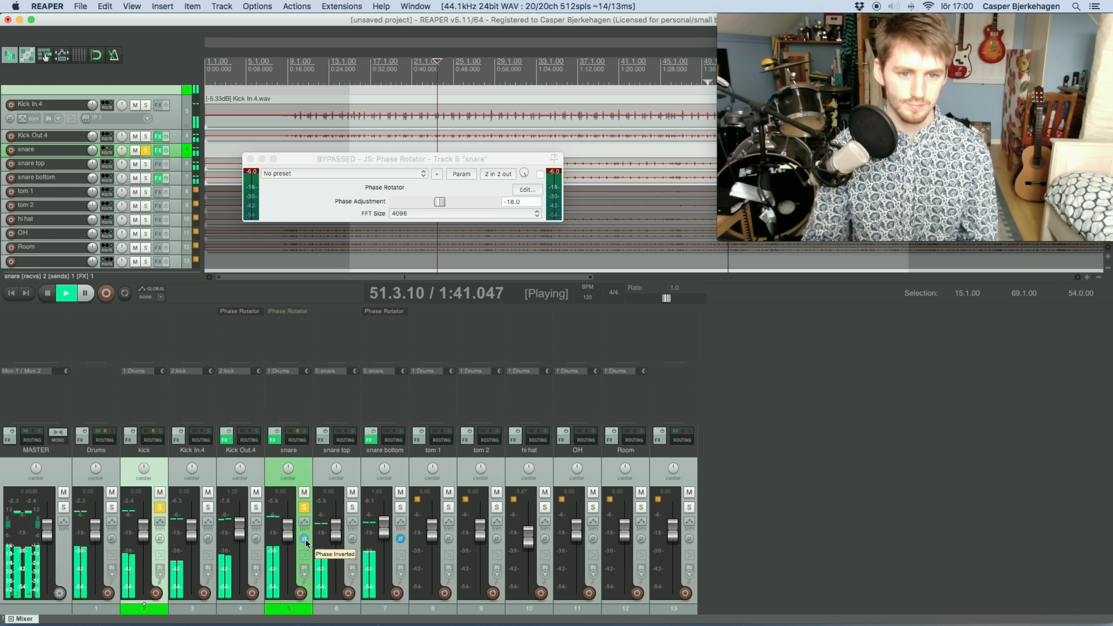
pyautogui.click(305, 539)
pyautogui.click(251, 158)
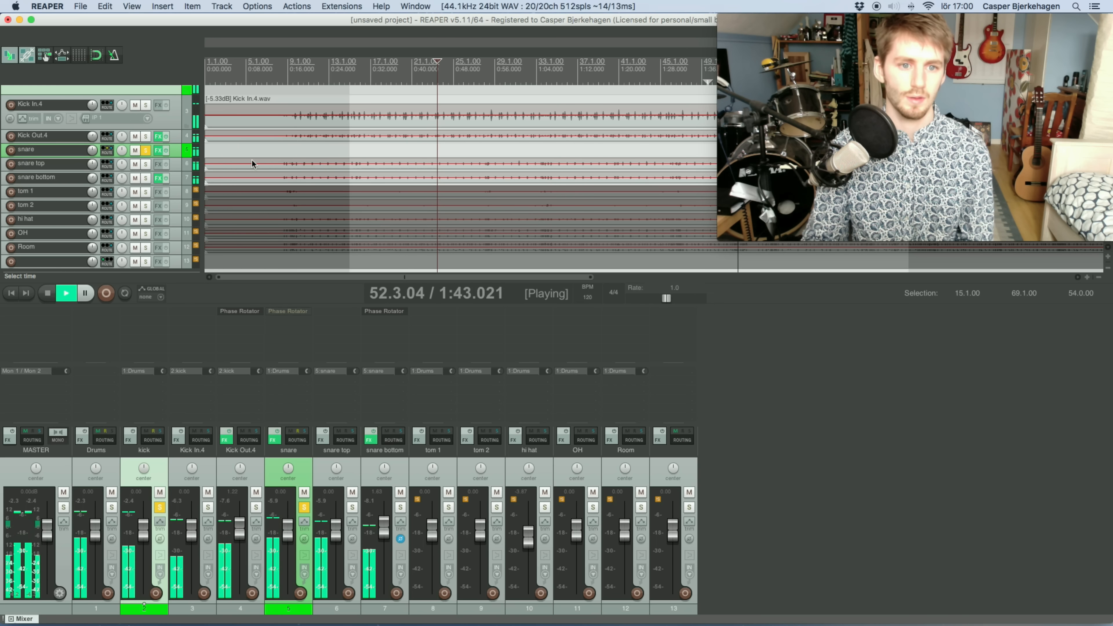
# - Set short loop points around the snare hit at the end of bar 22, starting at 22.4.49, and audition the hit
pyautogui.press('space')
pyautogui.scroll(-3, 343, 164)
pyautogui.click(343, 79)
pyautogui.scroll(5, 432, 91)
pyautogui.click(461, 85)
pyautogui.scroll(3, 498, 99)
pyautogui.scroll(-3, 538, 103)
pyautogui.scroll(4, 636, 83)
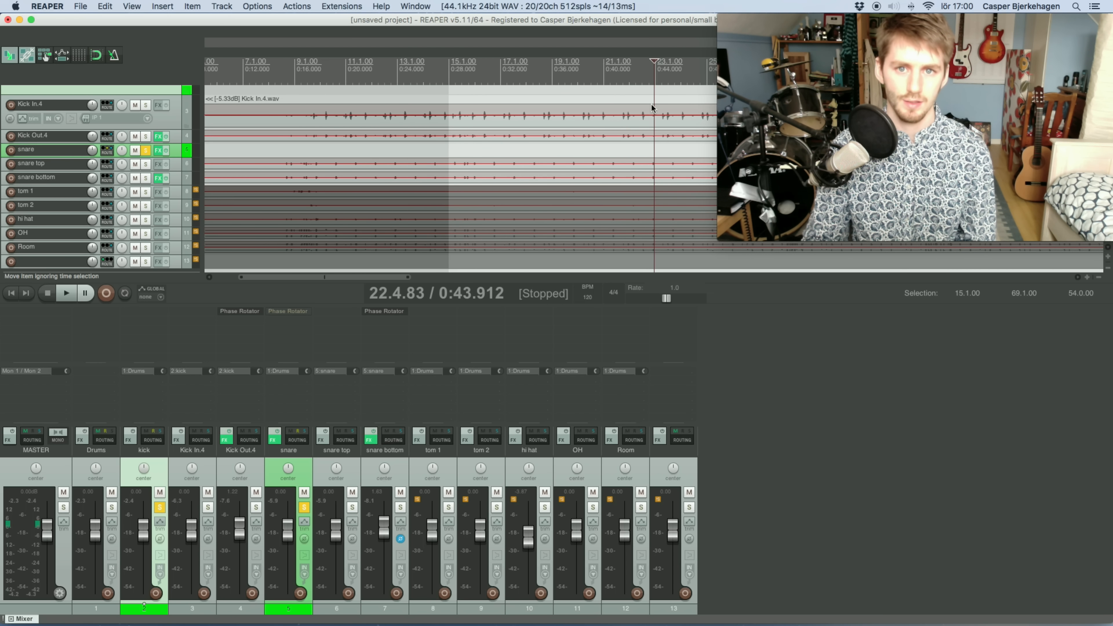
pyautogui.click(645, 76)
pyautogui.press('space')
pyautogui.press('space')
pyautogui.scroll(1, 651, 77)
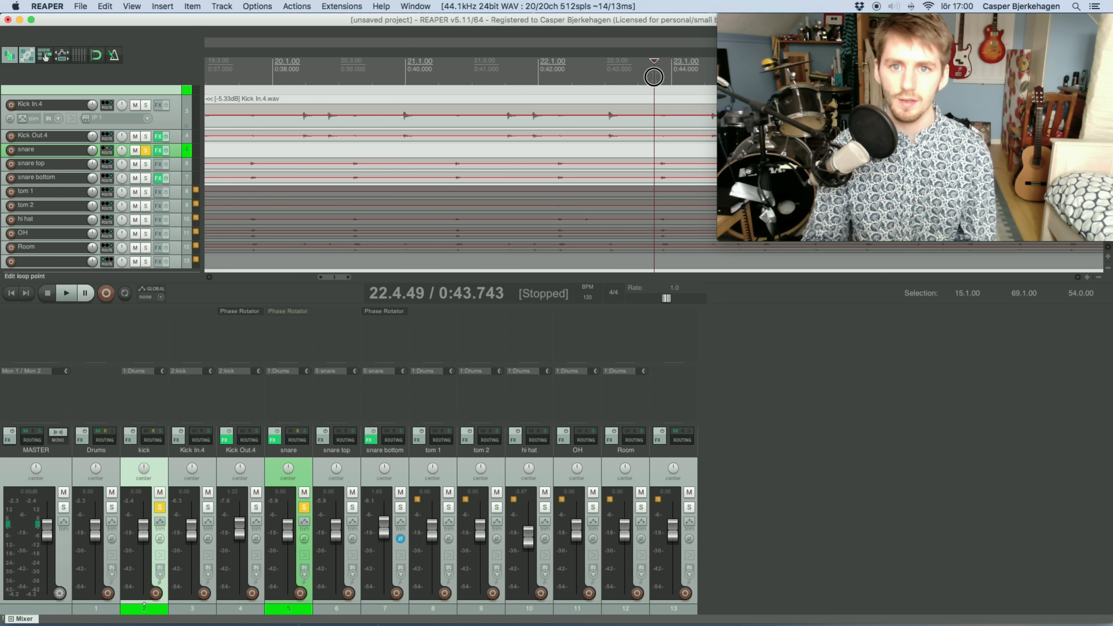
pyautogui.press('space')
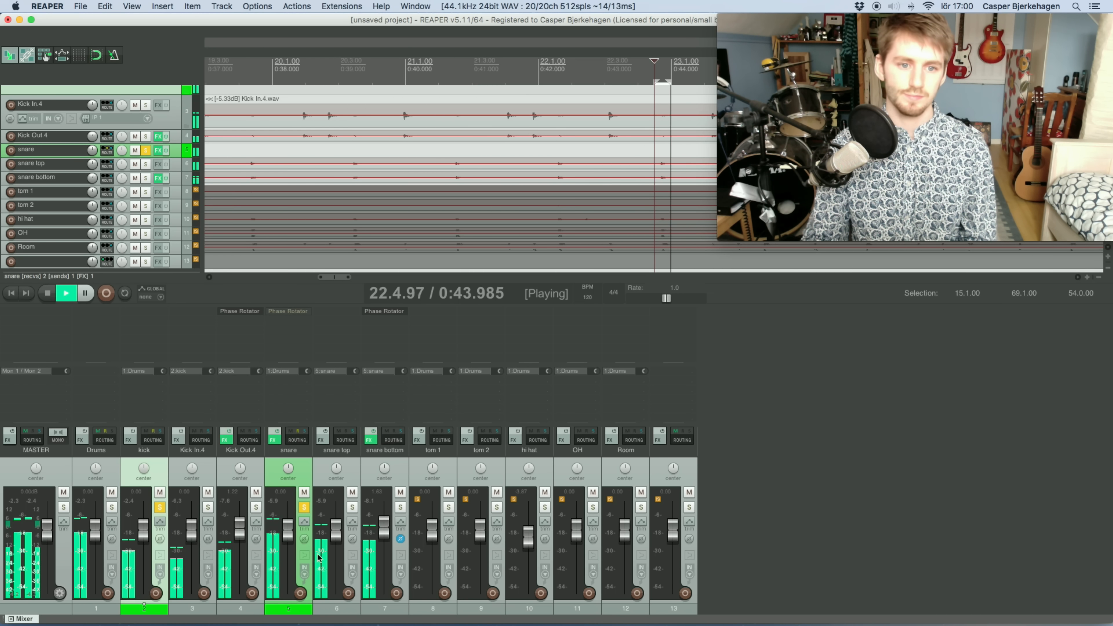
pyautogui.press('space')
# - Pan the kick bus 100% left and the snare bus 100% right, with both soloed, and audition the hit
pyautogui.click(304, 508)
pyautogui.click(291, 351)
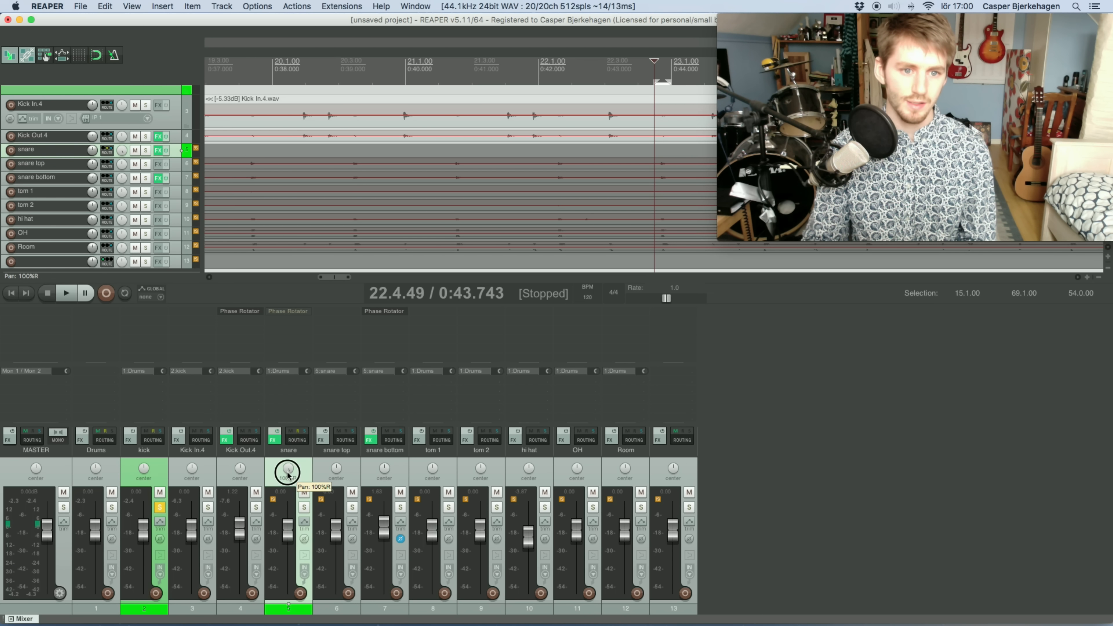
pyautogui.click(304, 507)
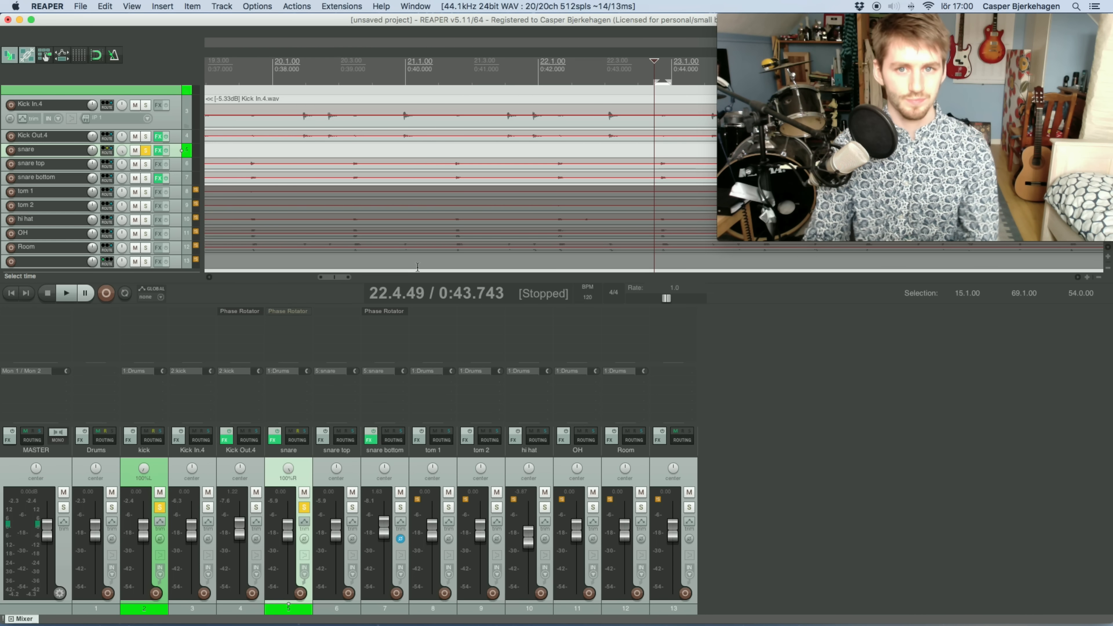
pyautogui.press('space')
pyautogui.press('space')
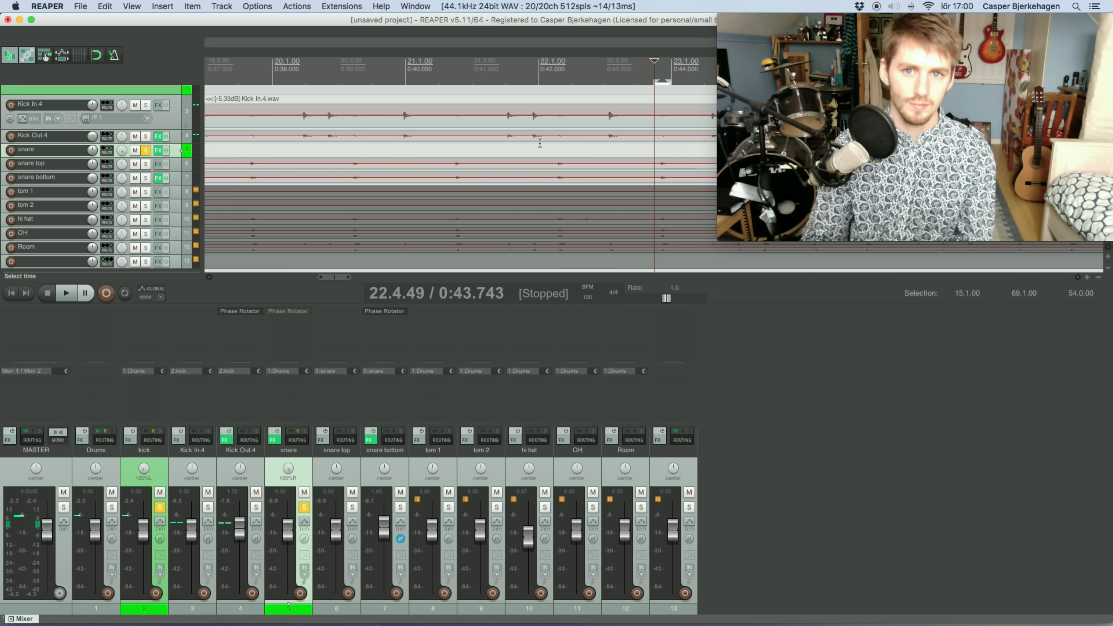
# - Play the hit on repeat, lower the snare bus to about -13 dB, and invert its polarity with the master in mono
pyautogui.click(126, 293)
pyautogui.press('space')
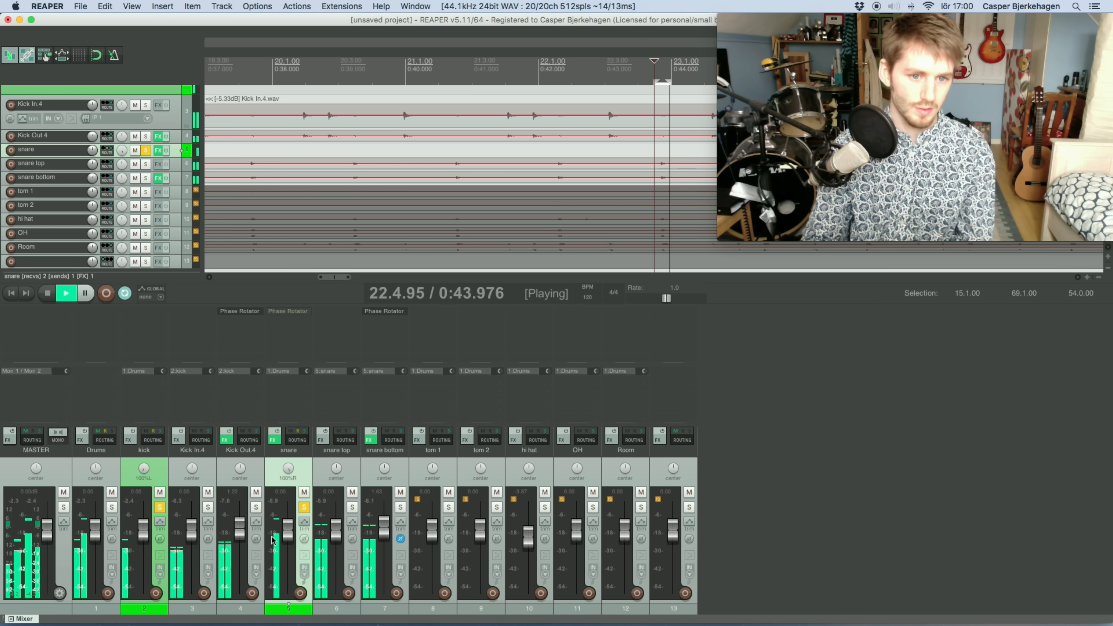
pyautogui.moveTo(287, 533); pyautogui.dragTo(290, 550)
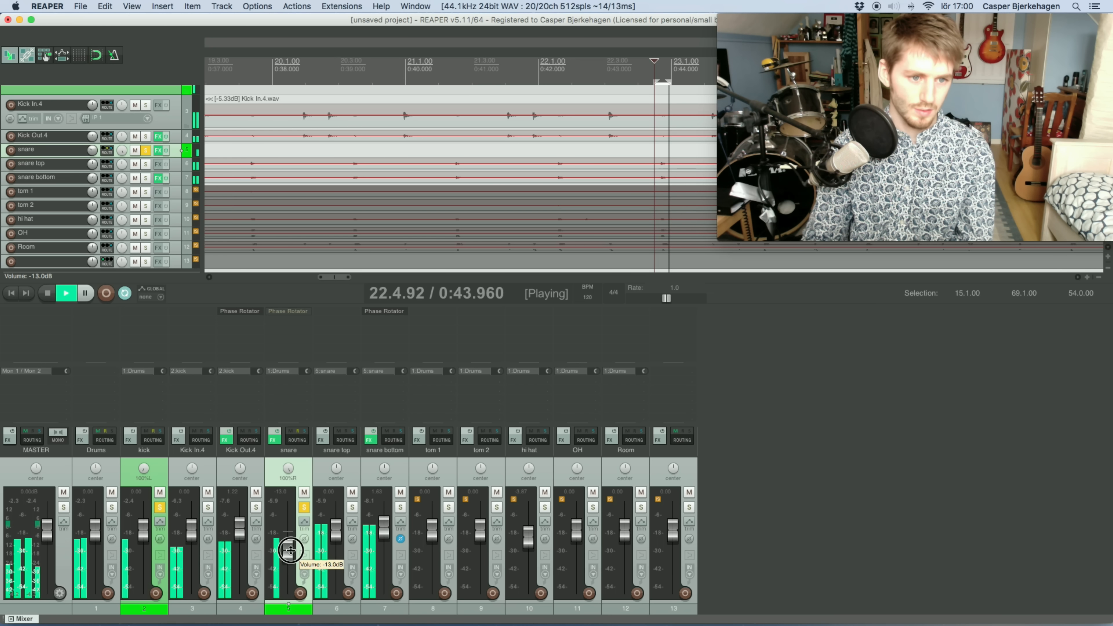
pyautogui.moveTo(291, 554); pyautogui.dragTo(292, 553)
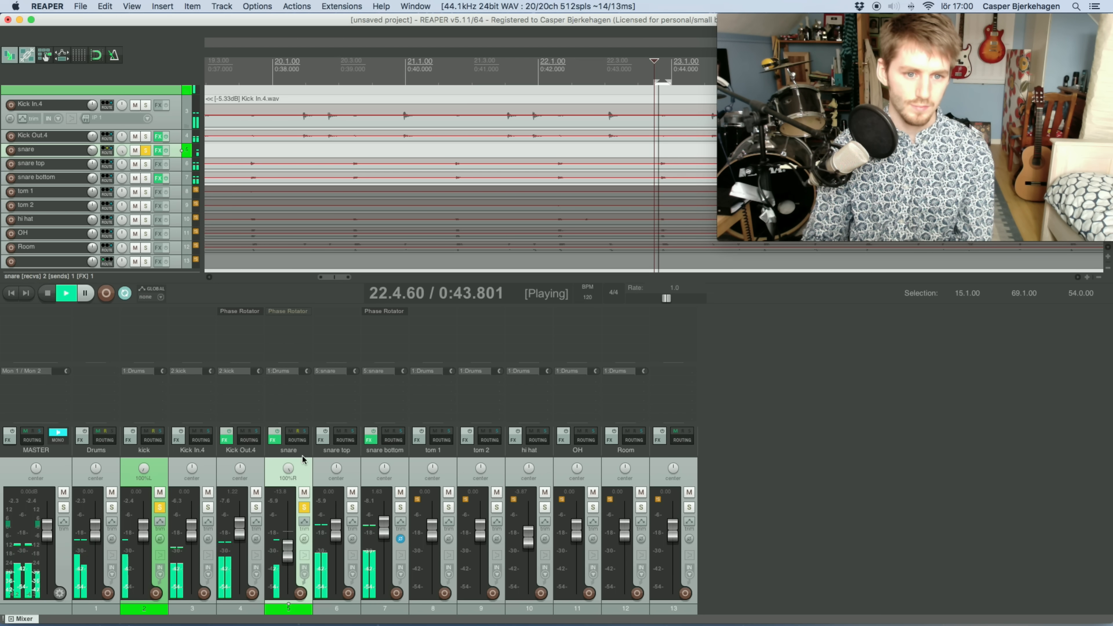
pyautogui.click(305, 539)
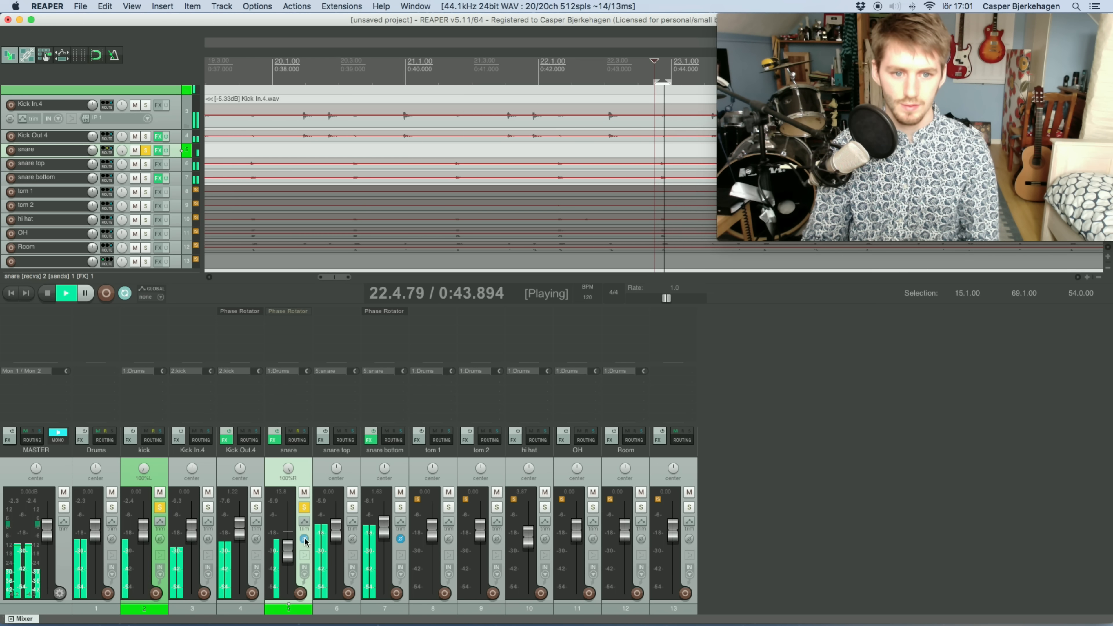
pyautogui.doubleClick(284, 321)
pyautogui.click(543, 285)
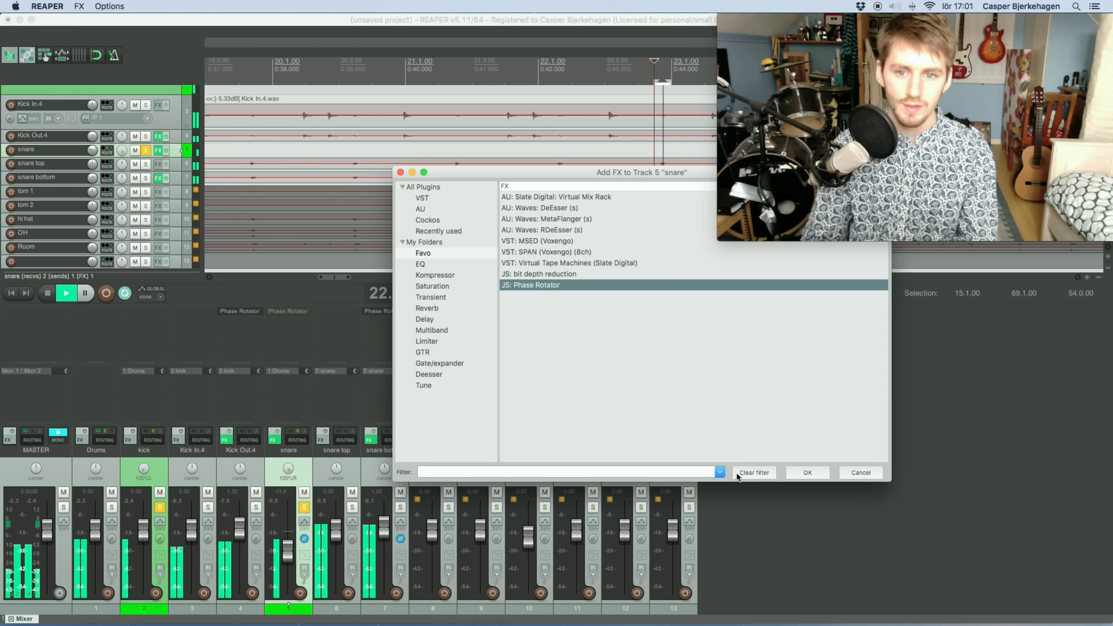
pyautogui.click(400, 172)
# - Sweep the enabled snare bus Phase Rotator to -126.0, return the bus polarity to normal, and stop the loop
pyautogui.click(291, 311)
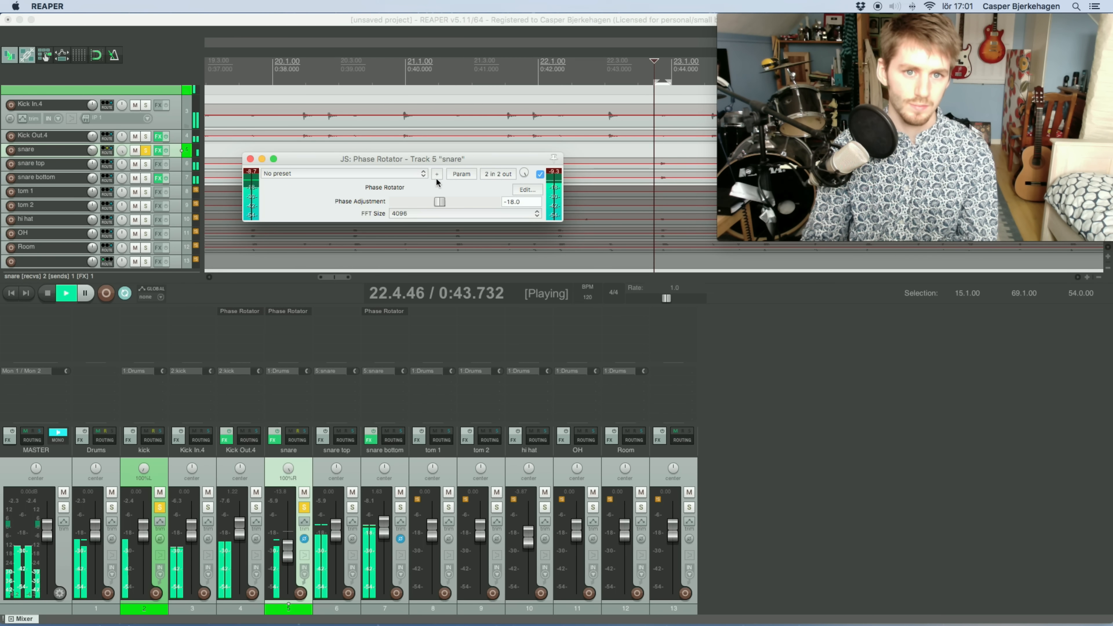
pyautogui.moveTo(461, 202); pyautogui.dragTo(406, 203)
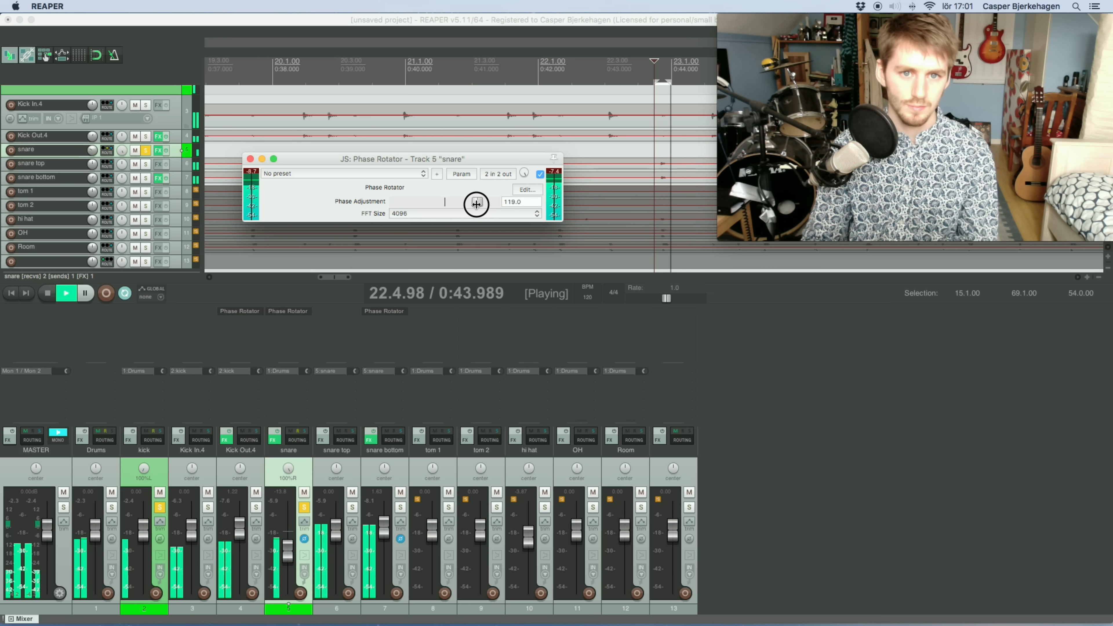
pyautogui.moveTo(482, 203); pyautogui.dragTo(414, 206)
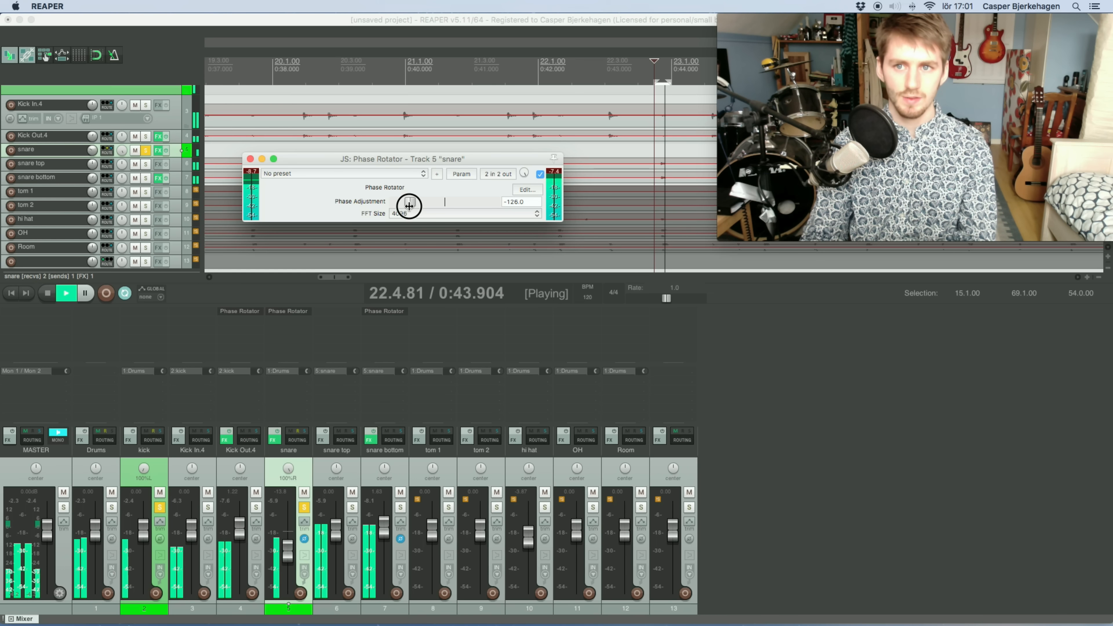
pyautogui.click(304, 538)
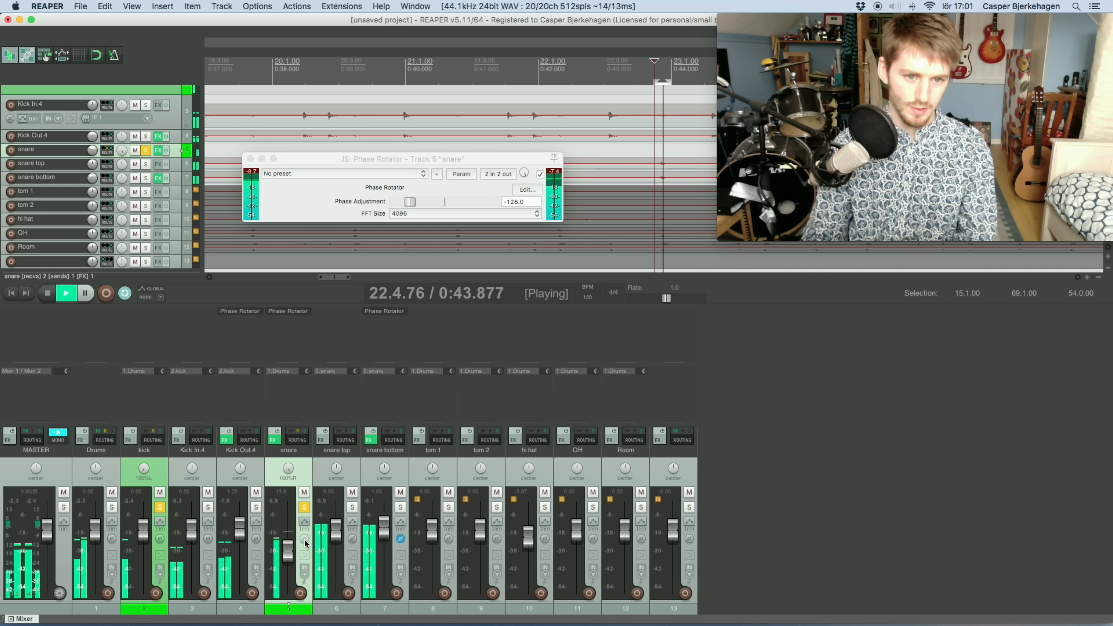
pyautogui.keyDown('shift'); pyautogui.click(300, 311); pyautogui.keyUp('shift')
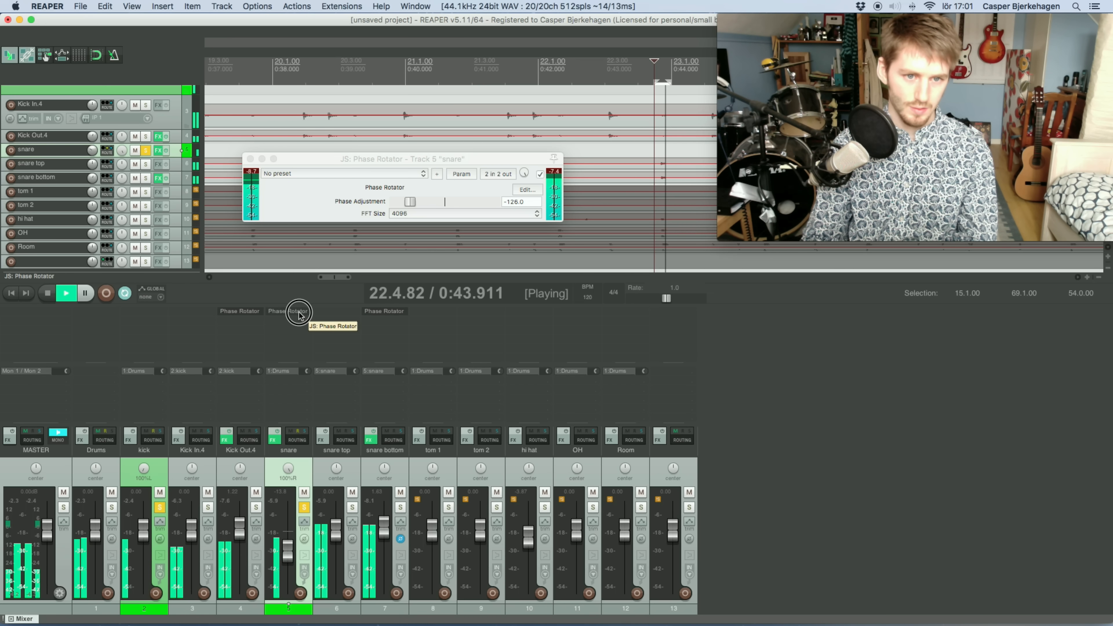
pyautogui.click(251, 159)
pyautogui.press('space')
# - Unsolo the kick and snare buses, and reset the snare bus volume, both bus pans to center, and the master to stereo
pyautogui.scroll(-8, 491, 122)
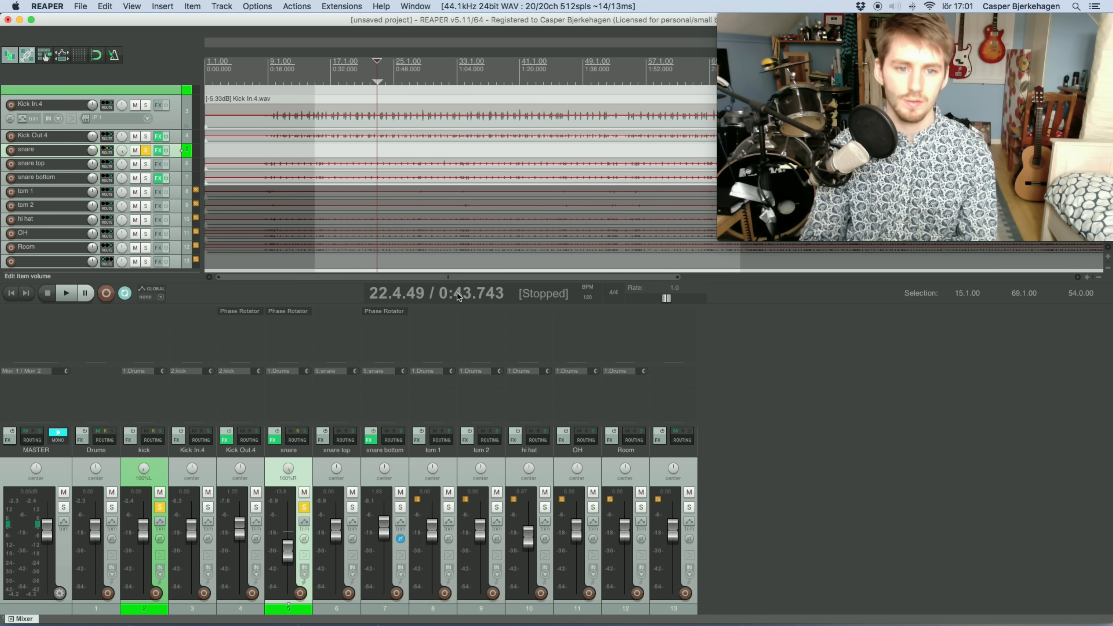
pyautogui.click(303, 508)
pyautogui.click(160, 507)
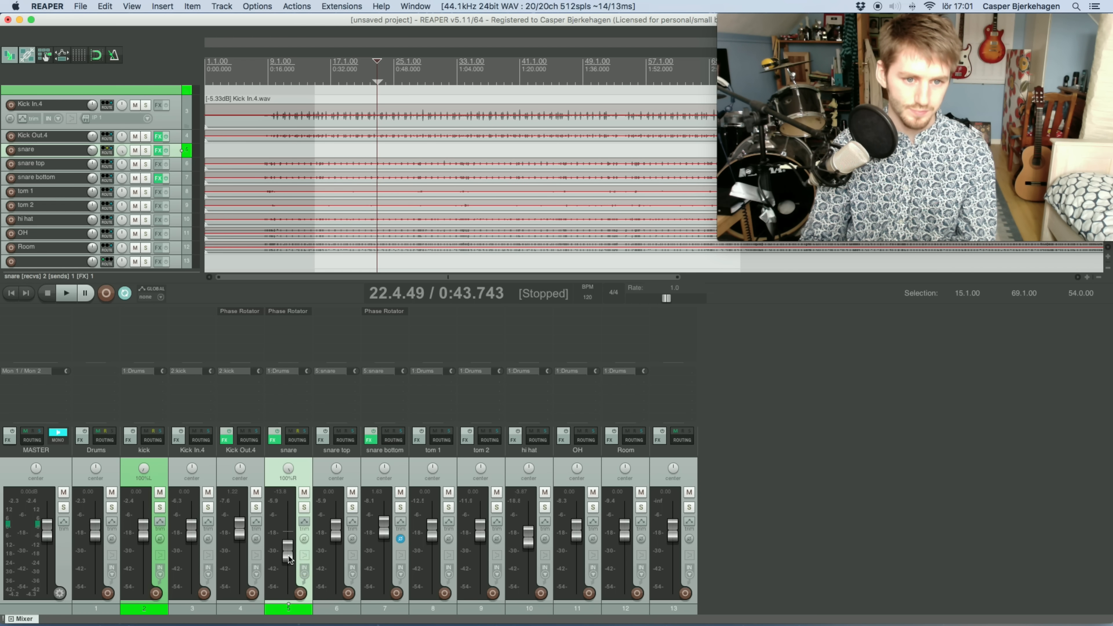
pyautogui.doubleClick(288, 556)
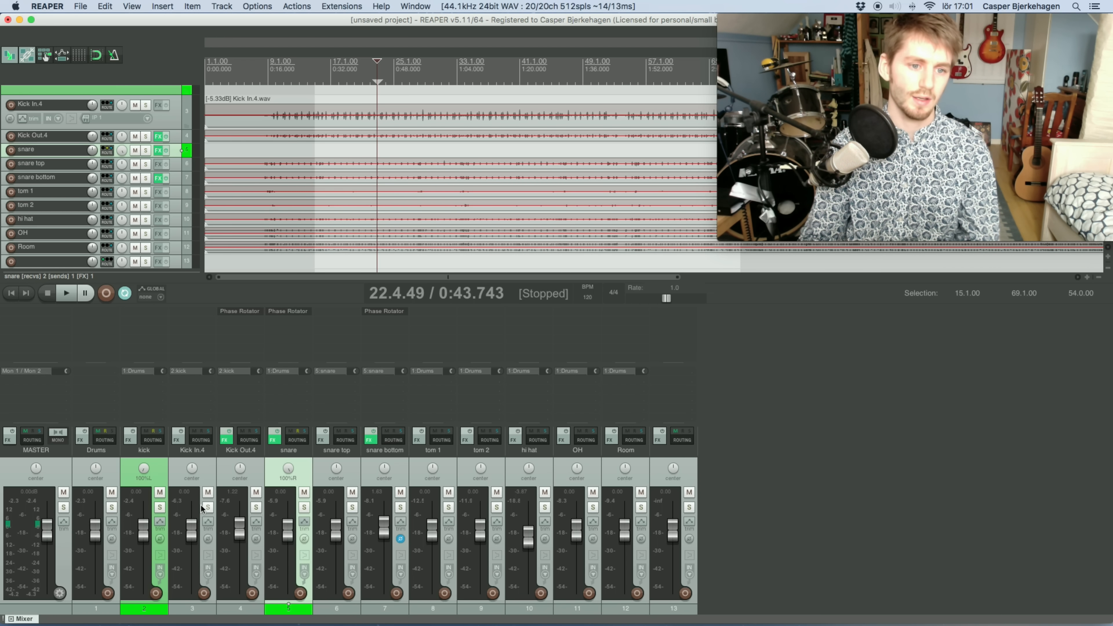
pyautogui.doubleClick(146, 471)
# - Play the full drum mix from around bar 18 and solo the kick and snare buses
pyautogui.click(339, 101)
pyautogui.press('space')
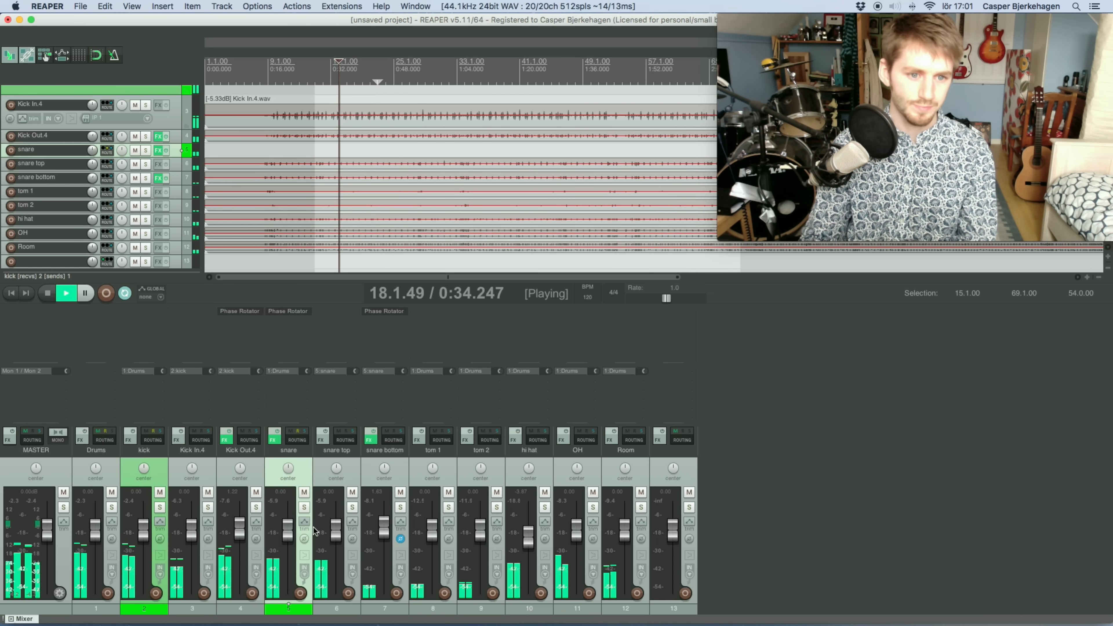
pyautogui.click(304, 507)
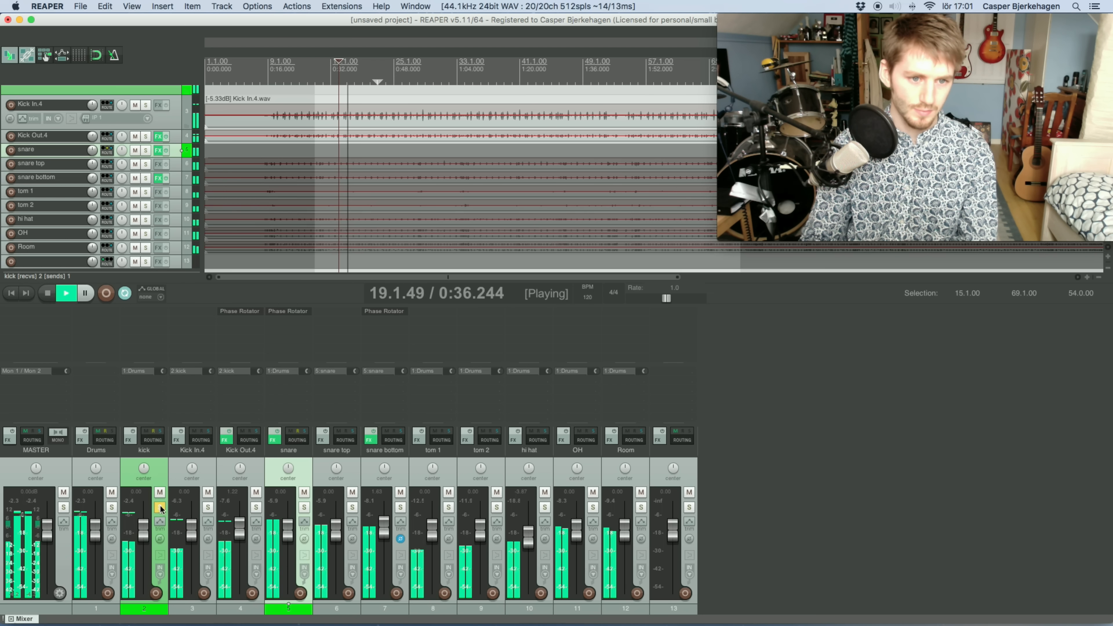
# - Stop playback, move the playback start to about 24.3.92, and reset the snare bus volume
pyautogui.moveTo(288, 533)
pyautogui.mouseDown()
pyautogui.moveTo(288, 599)
pyautogui.moveTo(287, 526)
pyautogui.mouseUp()
pyautogui.press('space')
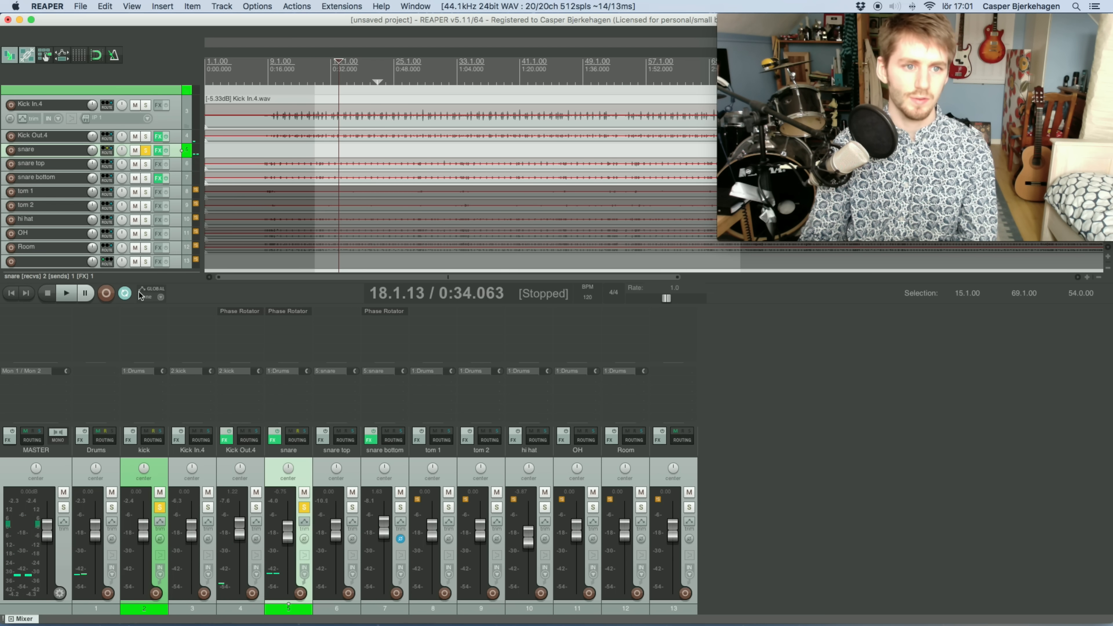
pyautogui.click(392, 70)
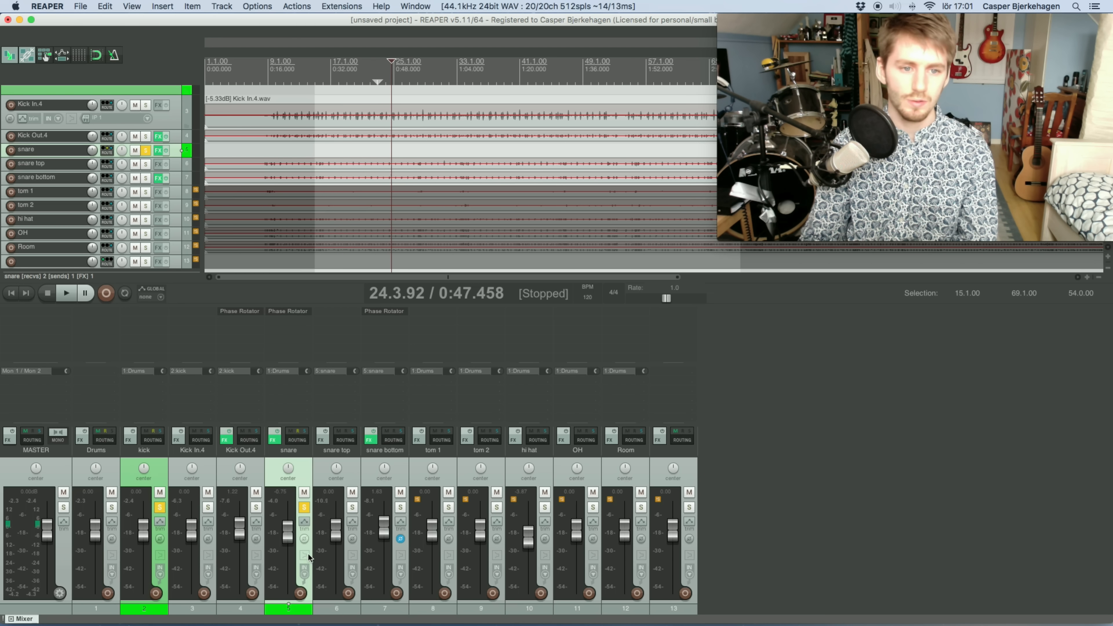
pyautogui.doubleClick(289, 538)
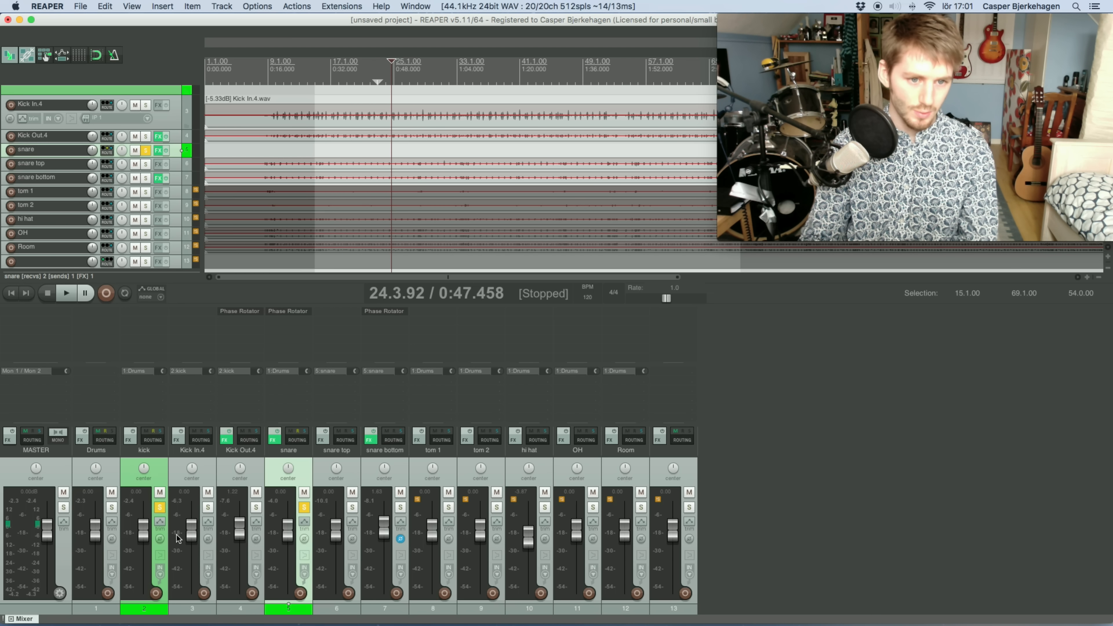
pyautogui.click(160, 507)
pyautogui.click(304, 507)
pyautogui.click(304, 507)
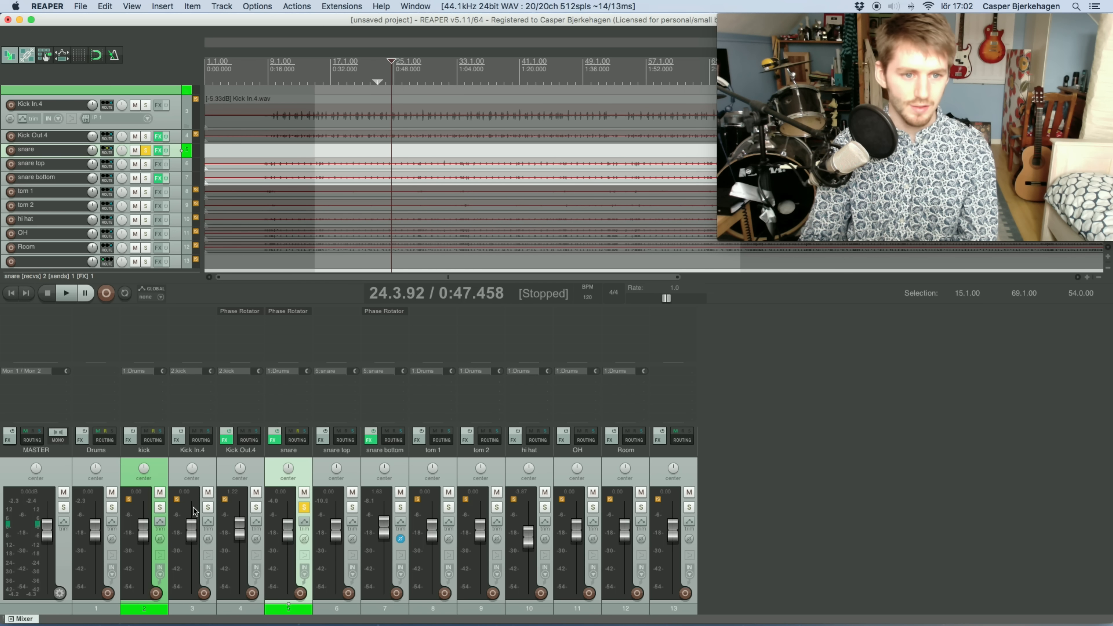
pyautogui.click(160, 508)
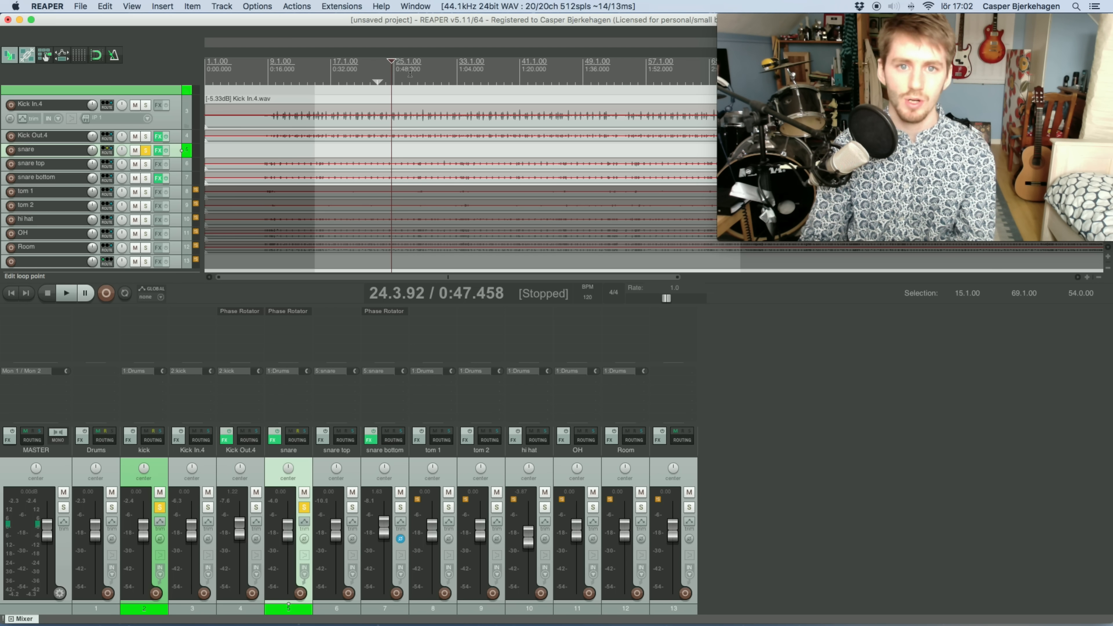
# - Play the kick and snare, comparing with and without the snare bottom polarity inversion and the Phase Rotators on Kick Out.4, snare and snare bottom
pyautogui.press('space')
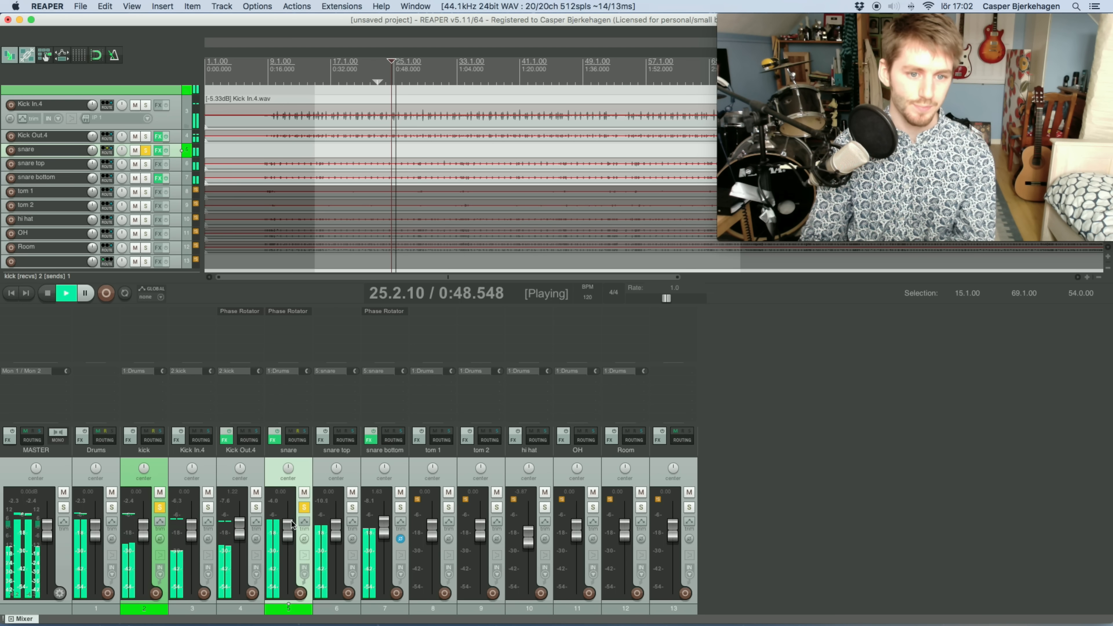
pyautogui.click(400, 540)
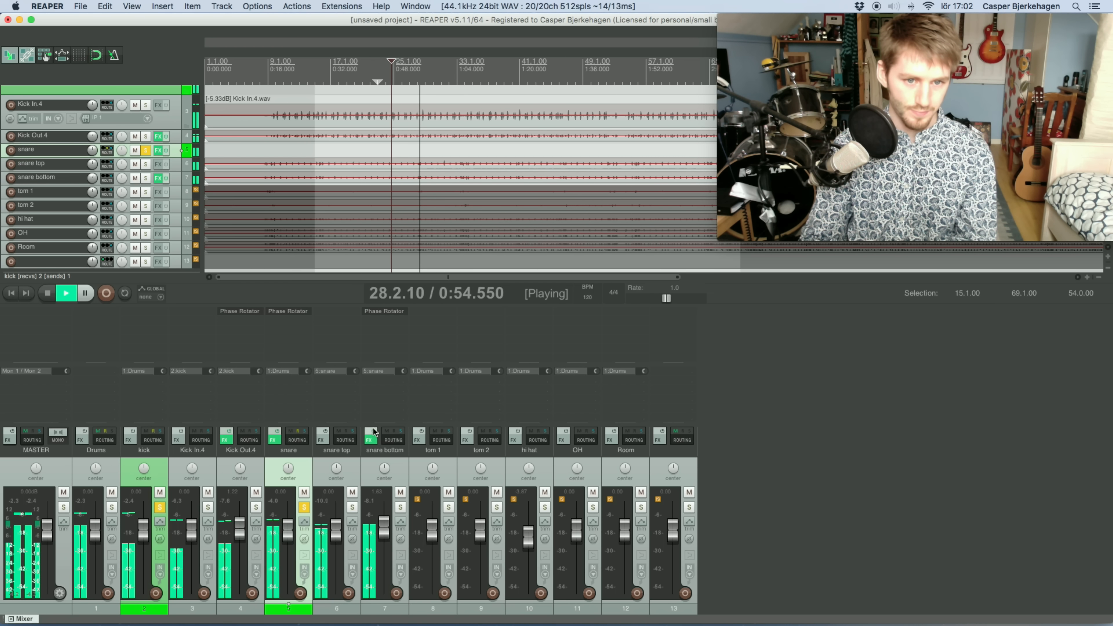
pyautogui.moveTo(228, 431); pyautogui.dragTo(373, 432)
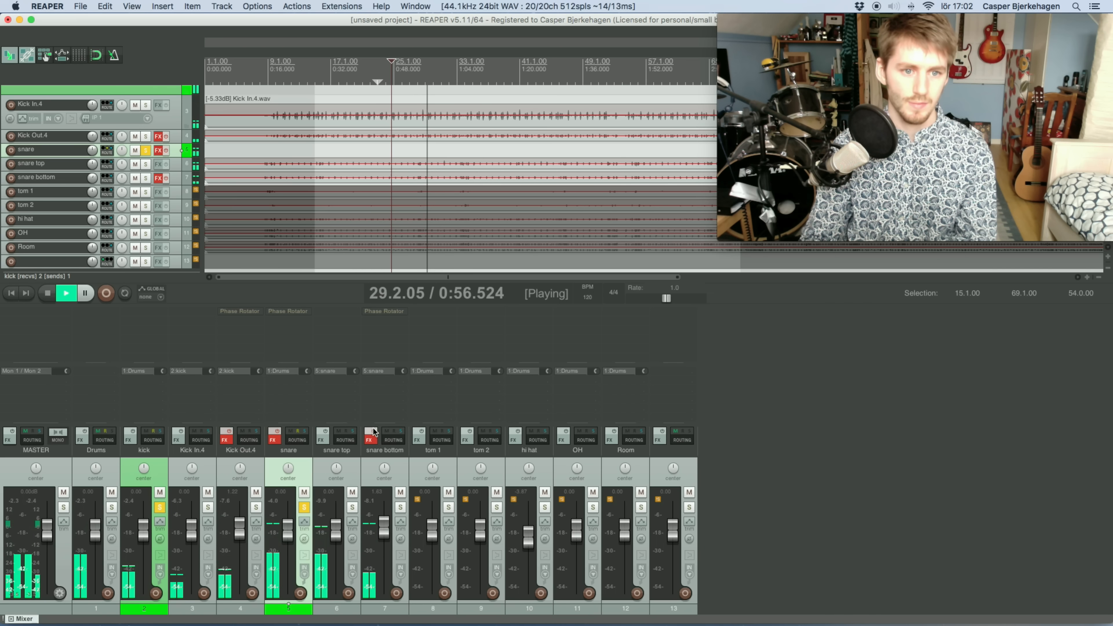
pyautogui.moveTo(373, 432); pyautogui.dragTo(229, 432)
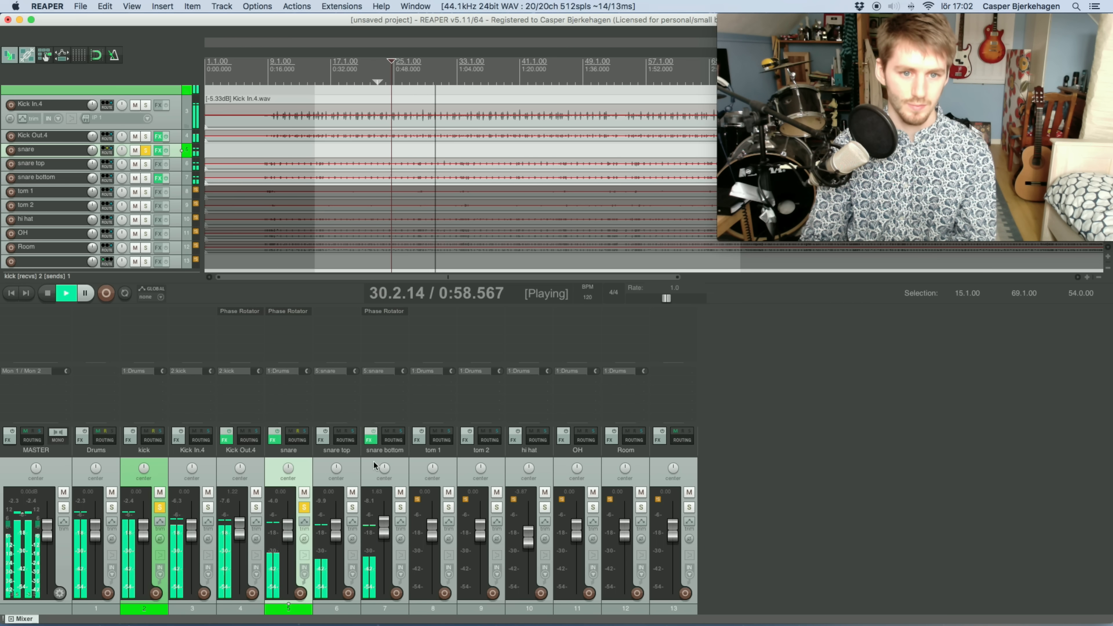
pyautogui.click(401, 540)
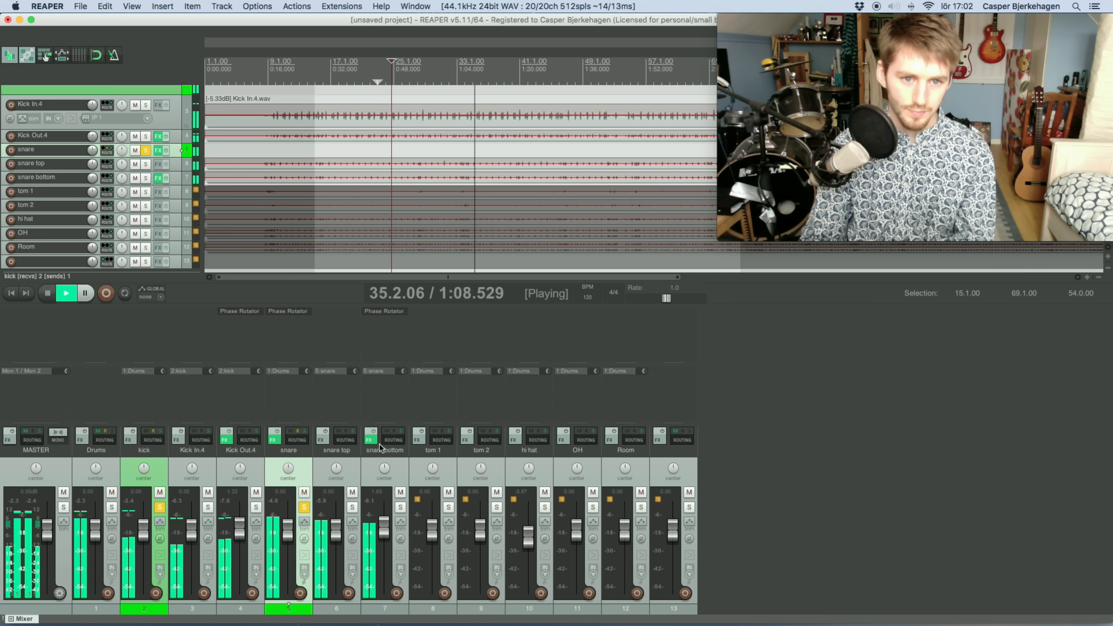
pyautogui.keyDown('super'); pyautogui.click(372, 428); pyautogui.keyUp('super')
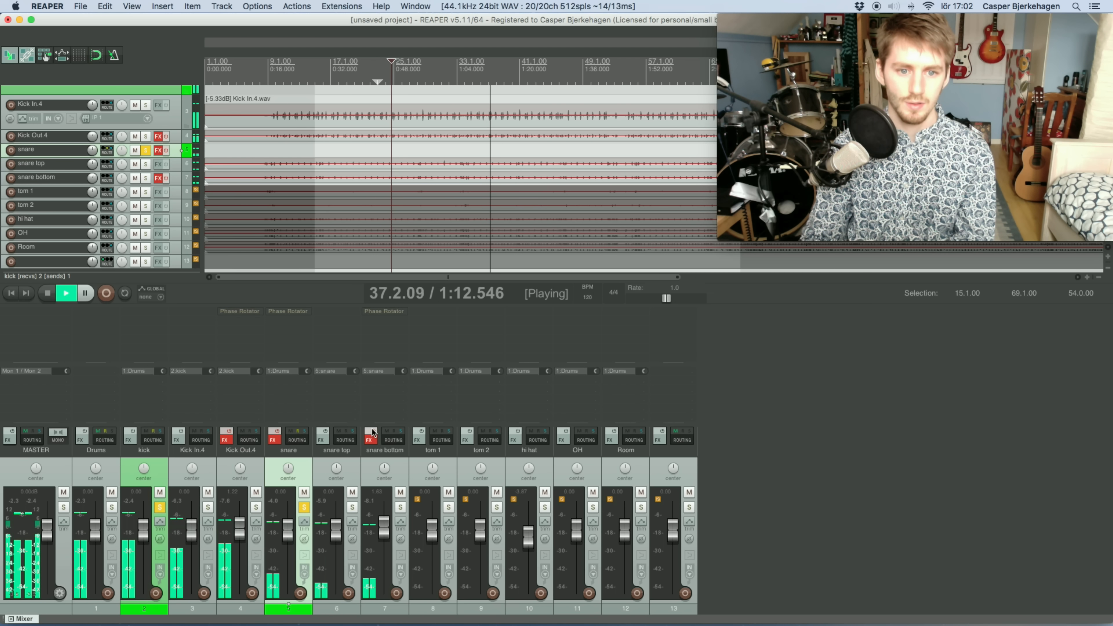
pyautogui.keyDown('super'); pyautogui.click(372, 432); pyautogui.keyUp('super')
pyautogui.click(400, 538)
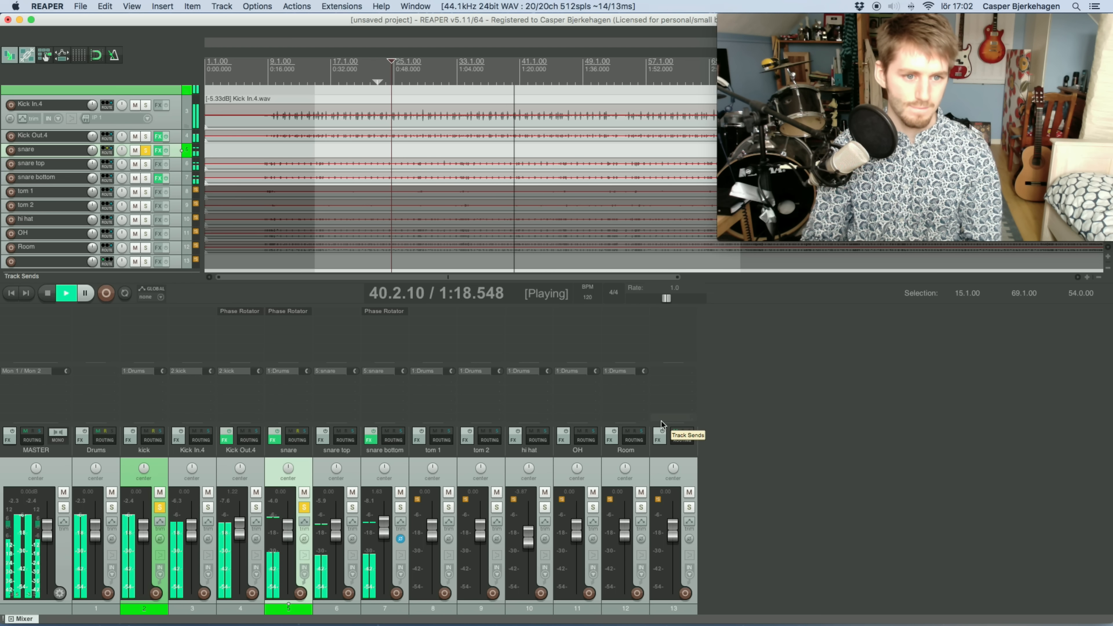
pyautogui.press('space')
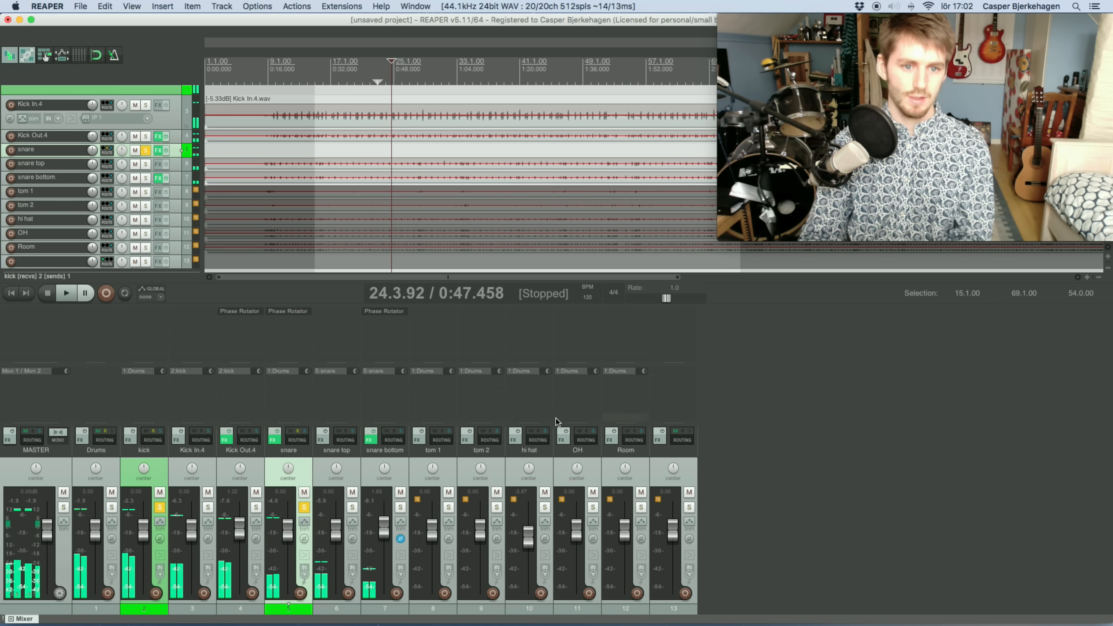
# - Unsolo the kick and snare buses and briefly play the full drum mix
pyautogui.click(304, 507)
pyautogui.click(161, 508)
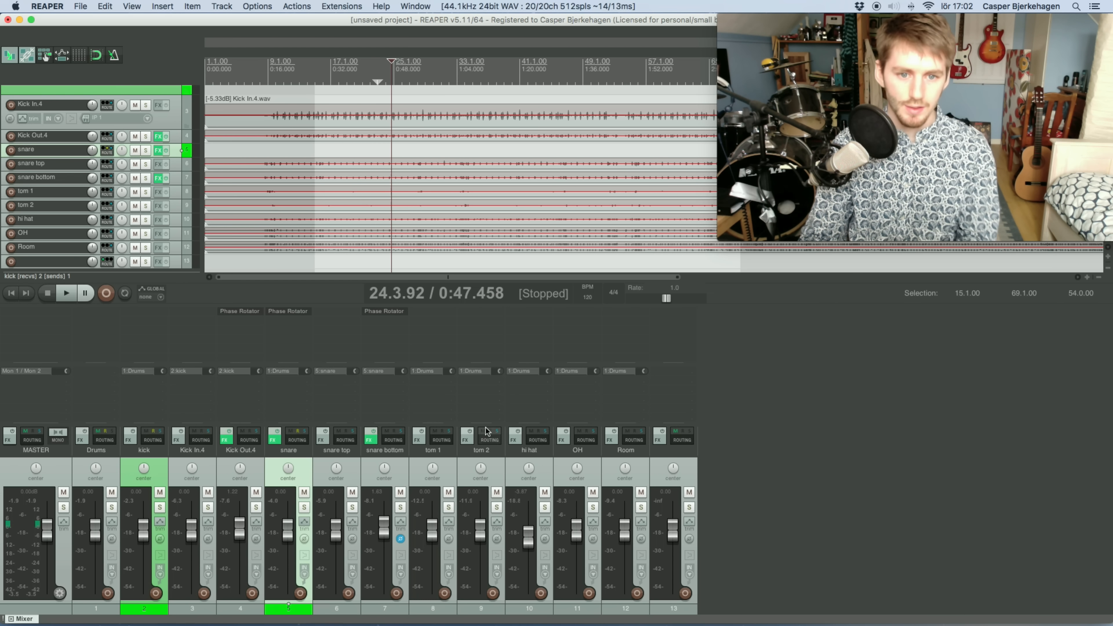
pyautogui.press('space')
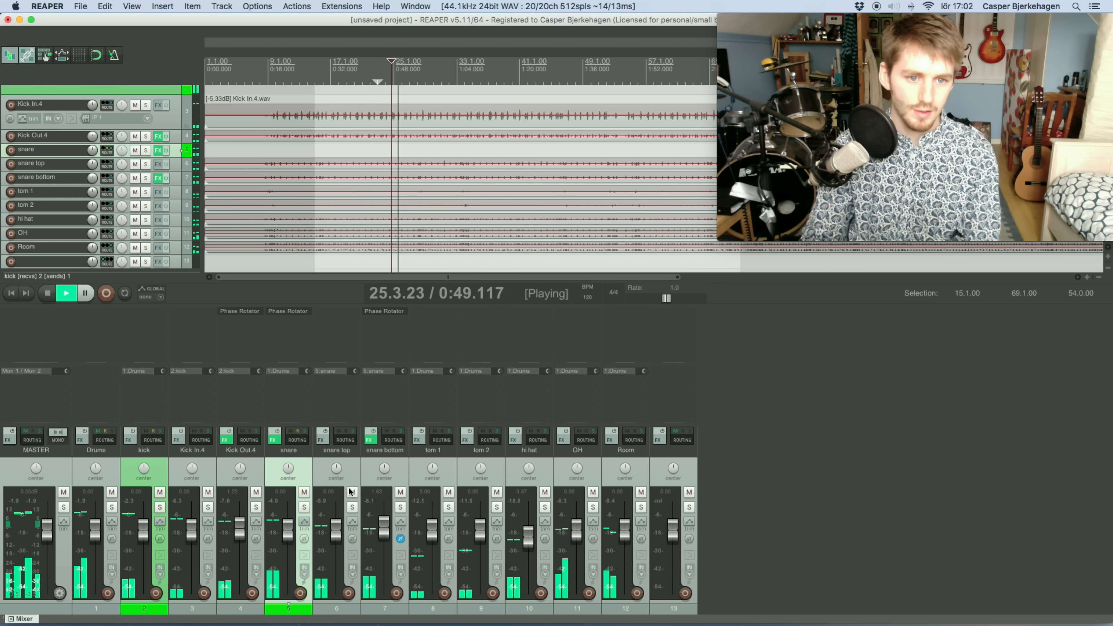
pyautogui.press('space')
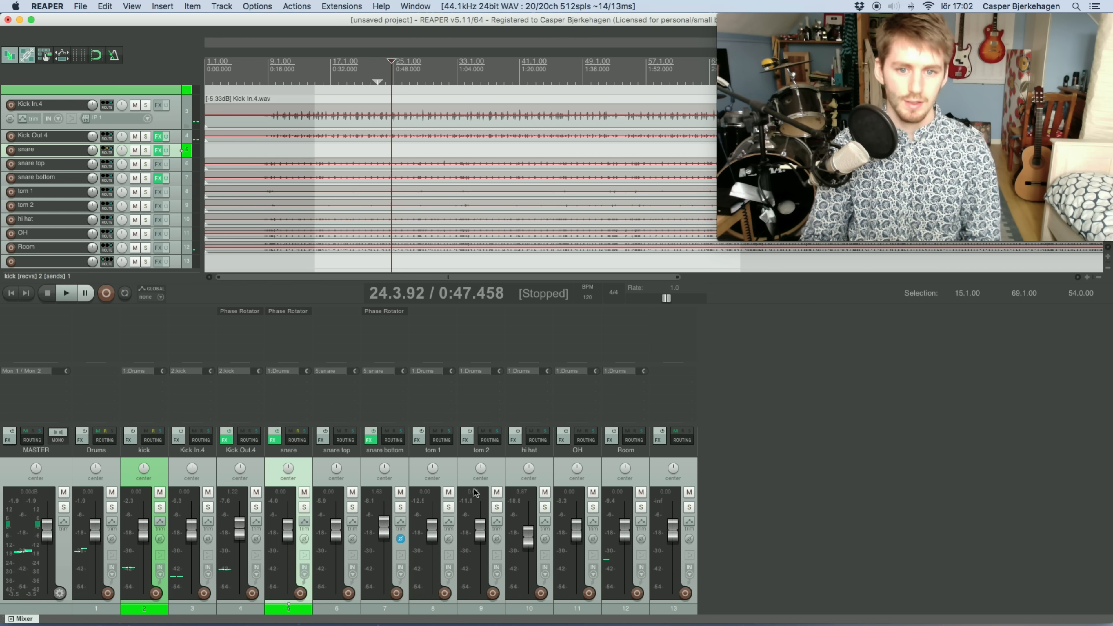
# - Solo the OH track together with the snare and kick buses
pyautogui.click(593, 508)
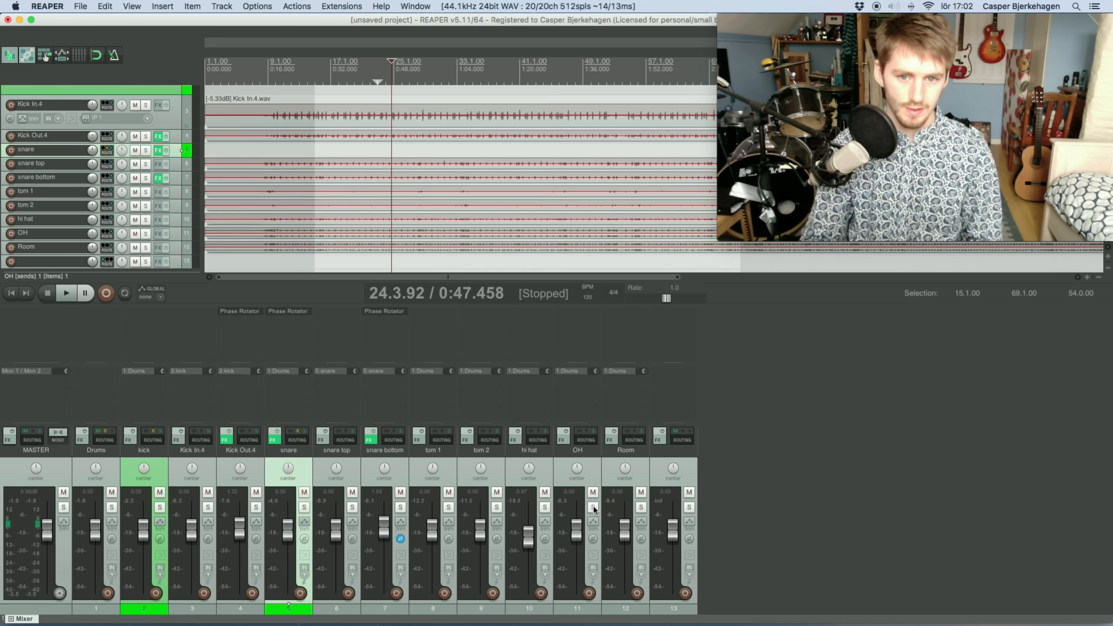
pyautogui.click(304, 508)
pyautogui.click(160, 508)
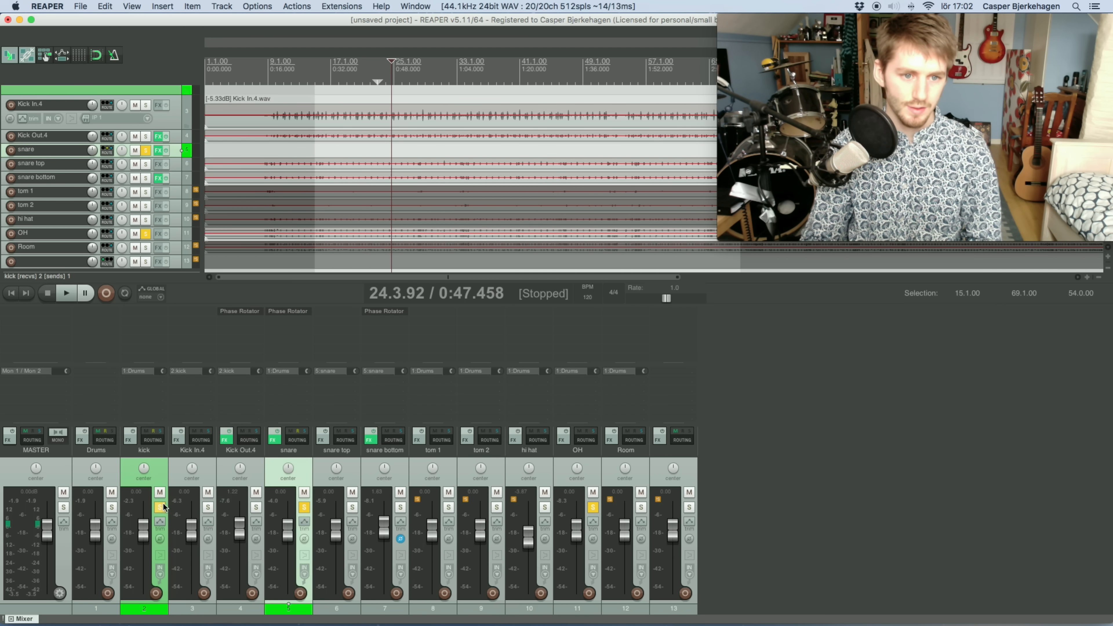
# - Insert the JS: Phase Rotator effect on the OH track and move its window clear of the transport and track list
pyautogui.doubleClick(579, 311)
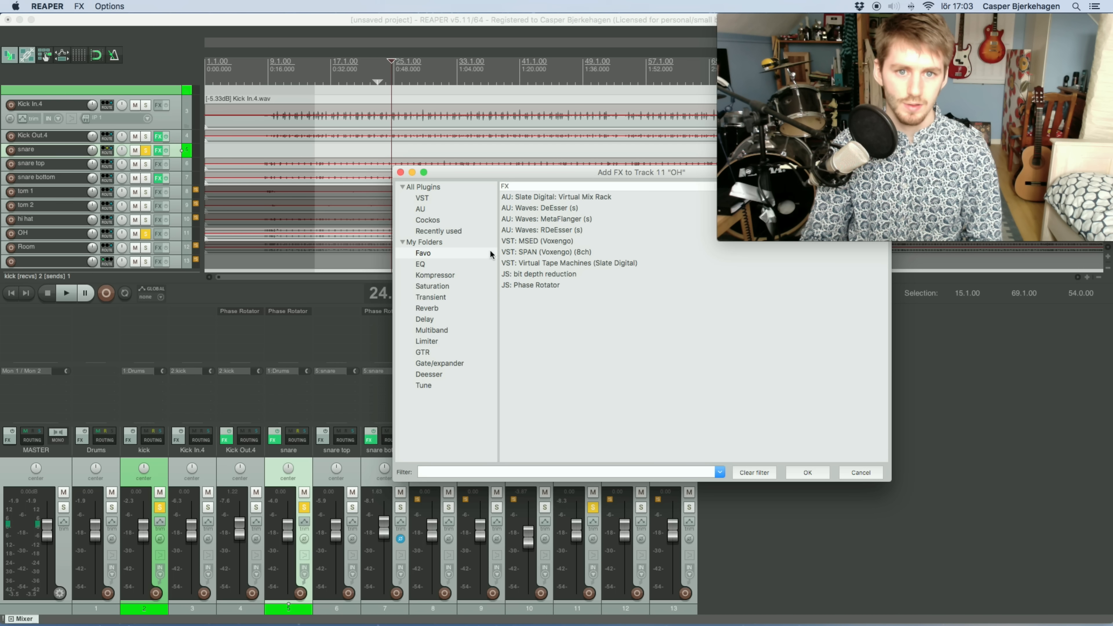
pyautogui.click(541, 285)
pyautogui.click(811, 474)
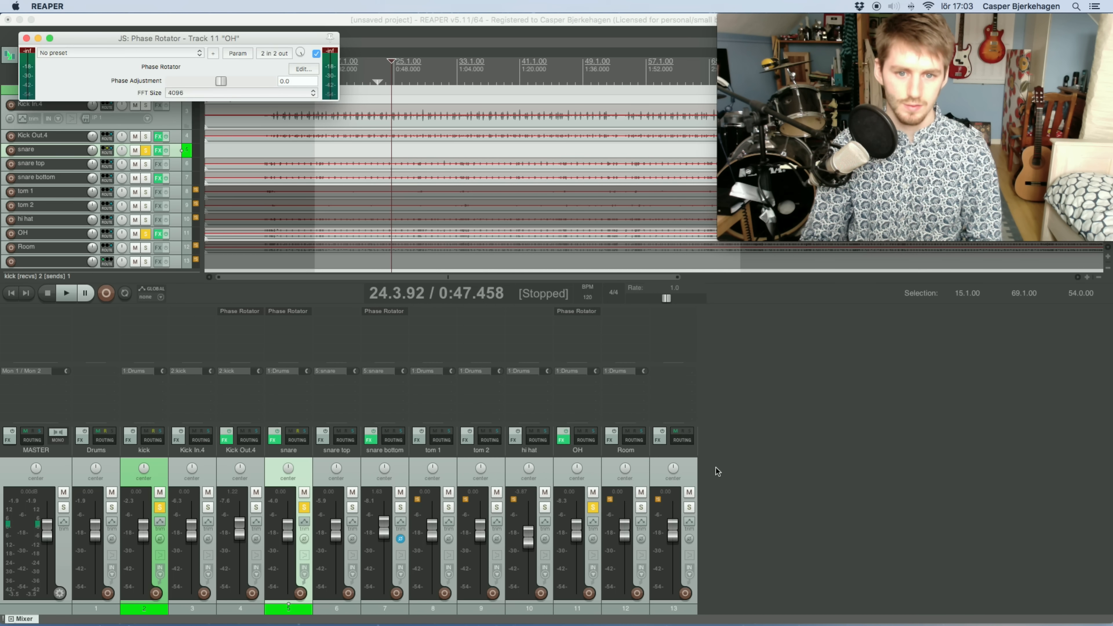
pyautogui.moveTo(283, 42); pyautogui.dragTo(636, 211)
# - During playback, raise the OH volume slightly, sweep its Phase Rotator to -100.0, and invert its polarity
pyautogui.press('space')
pyautogui.moveTo(577, 533)
pyautogui.mouseDown()
pyautogui.moveTo(576, 599)
pyautogui.moveTo(582, 513)
pyautogui.moveTo(580, 527)
pyautogui.mouseUp()
pyautogui.moveTo(575, 251); pyautogui.dragTo(599, 257)
pyautogui.moveTo(599, 254); pyautogui.dragTo(549, 252)
pyautogui.click(593, 539)
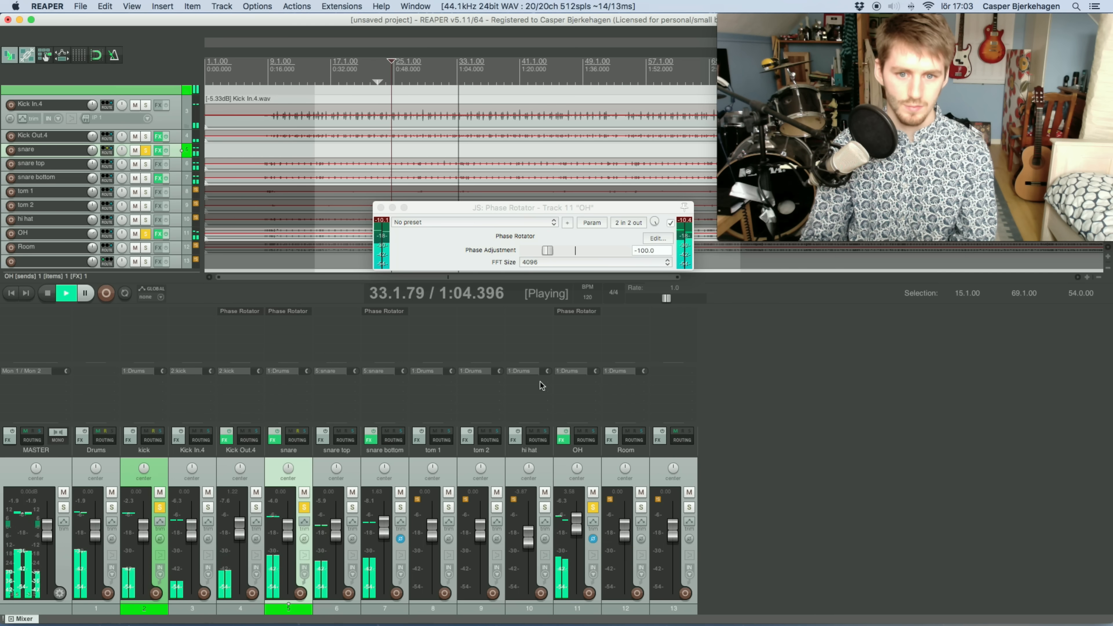
pyautogui.moveTo(546, 252); pyautogui.dragTo(546, 254)
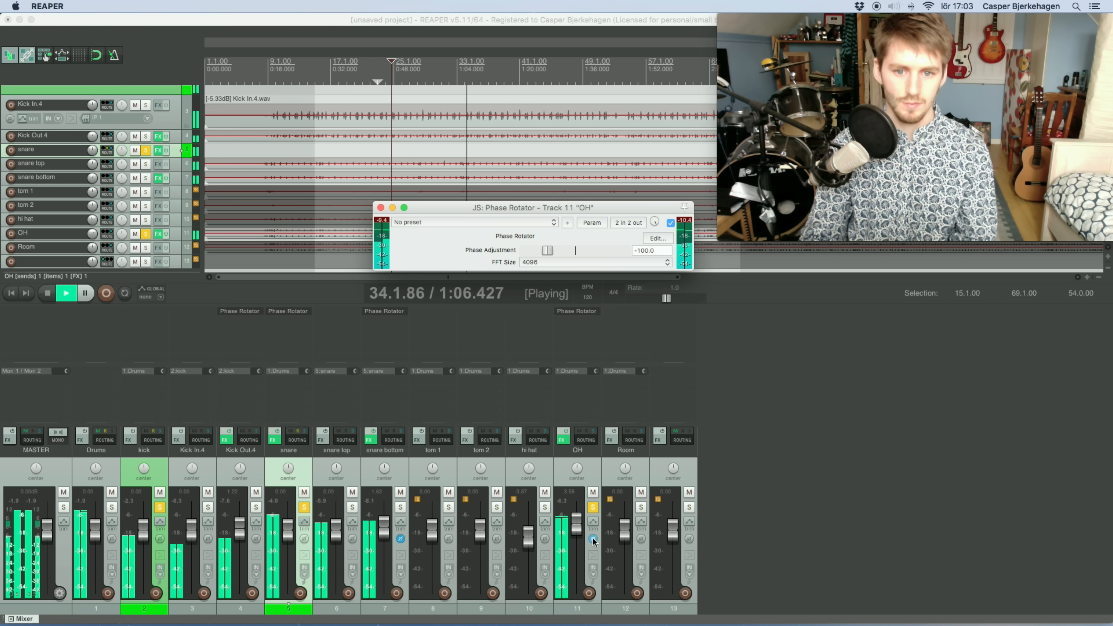
# - Compare the OH track with its effect bypassed, fine-tune the Phase Adjustment to -98.0, and end the adjustment and playback
pyautogui.click(564, 432)
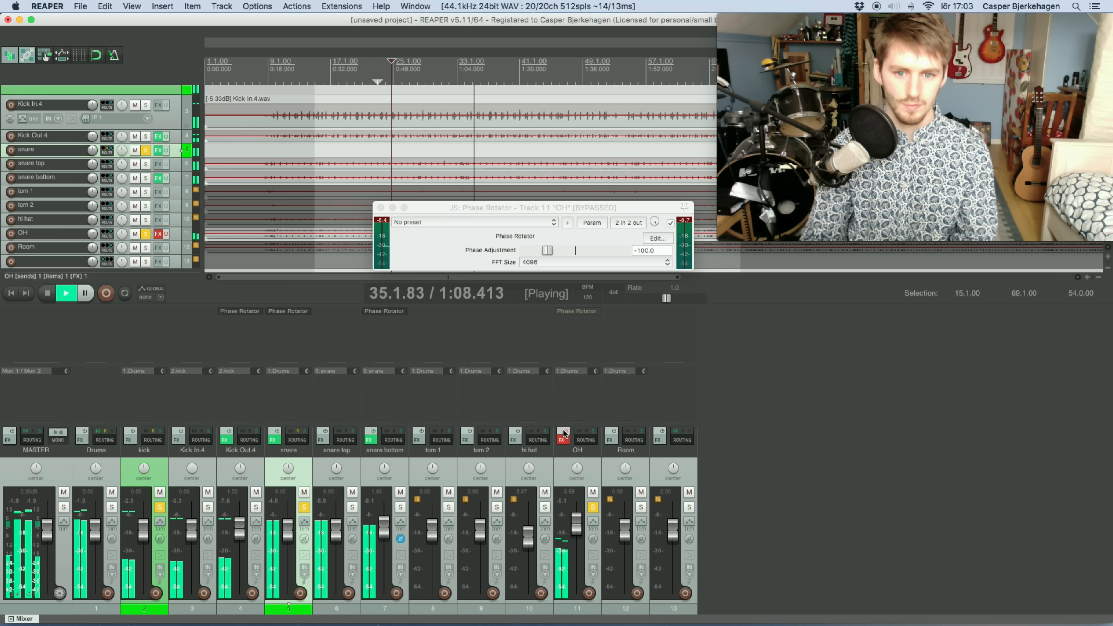
pyautogui.click(563, 433)
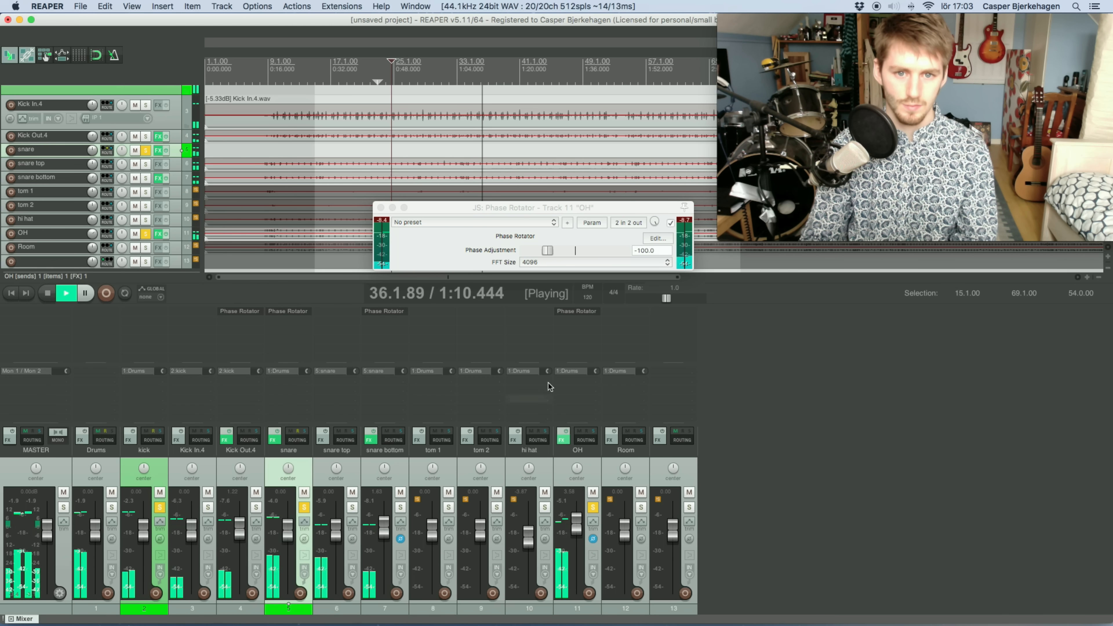
pyautogui.moveTo(546, 252); pyautogui.dragTo(473, 249)
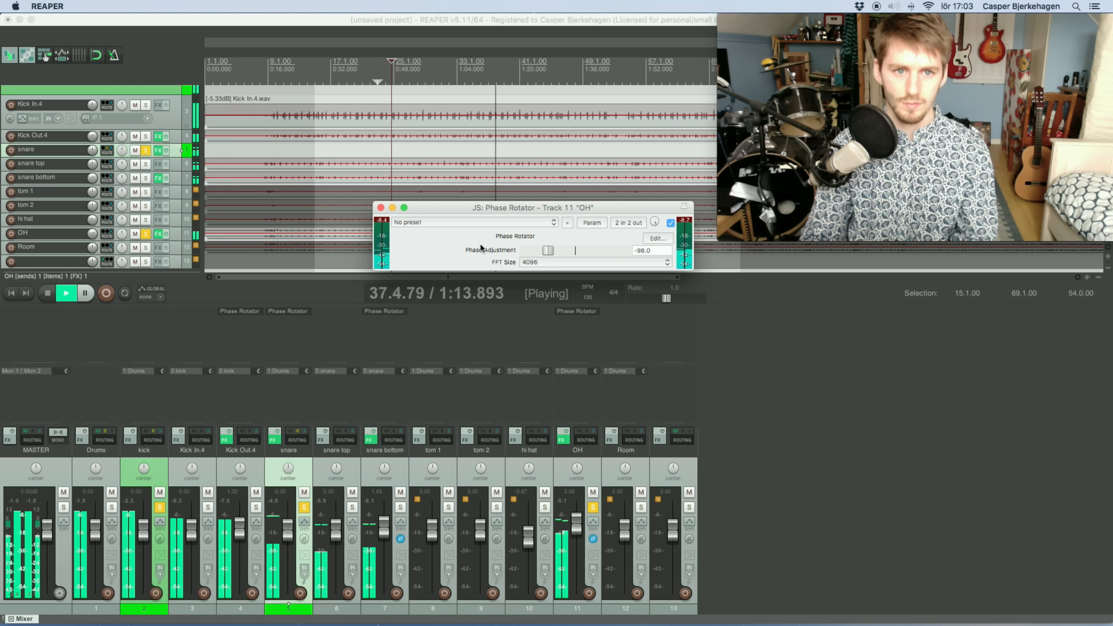
pyautogui.click(380, 208)
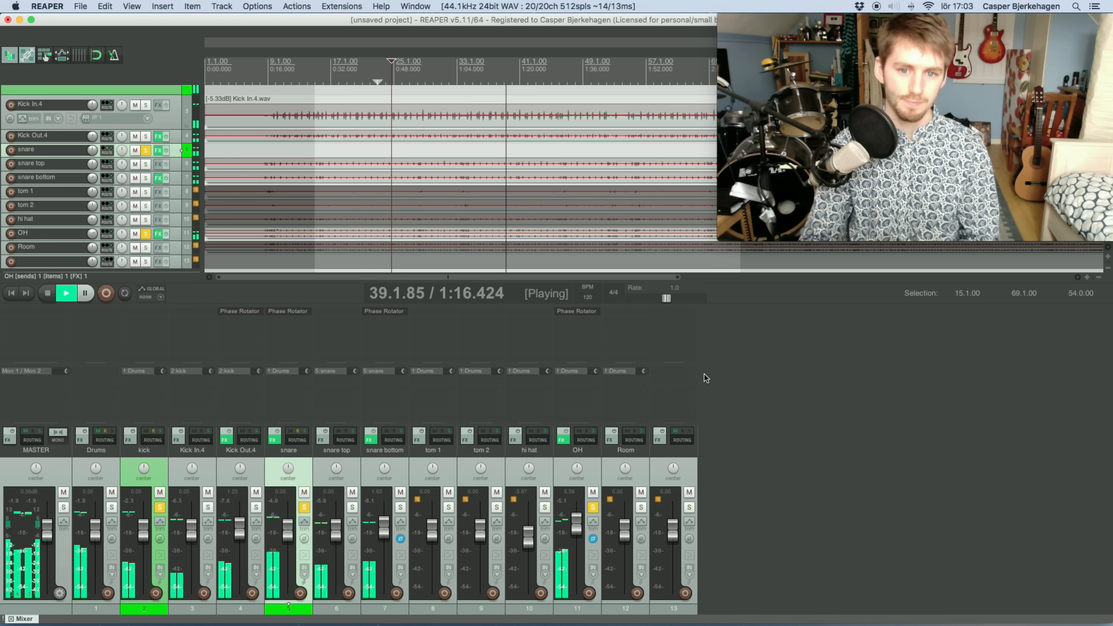
pyautogui.press('space')
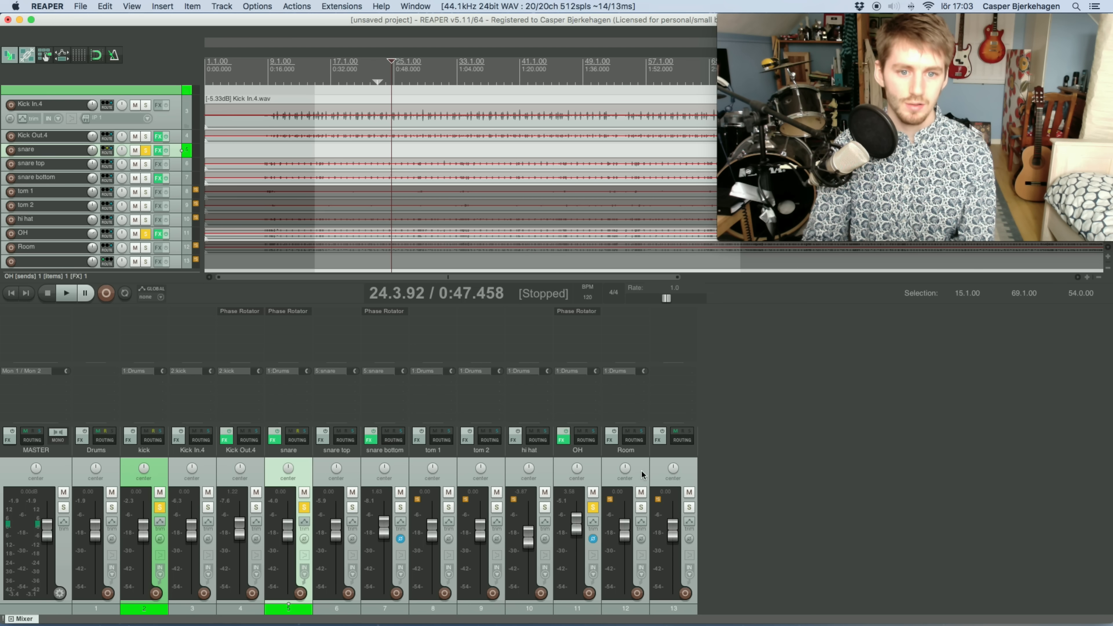
# - Solo tom 1 as well and play from just before bar 9 to locate its hits
pyautogui.click(449, 508)
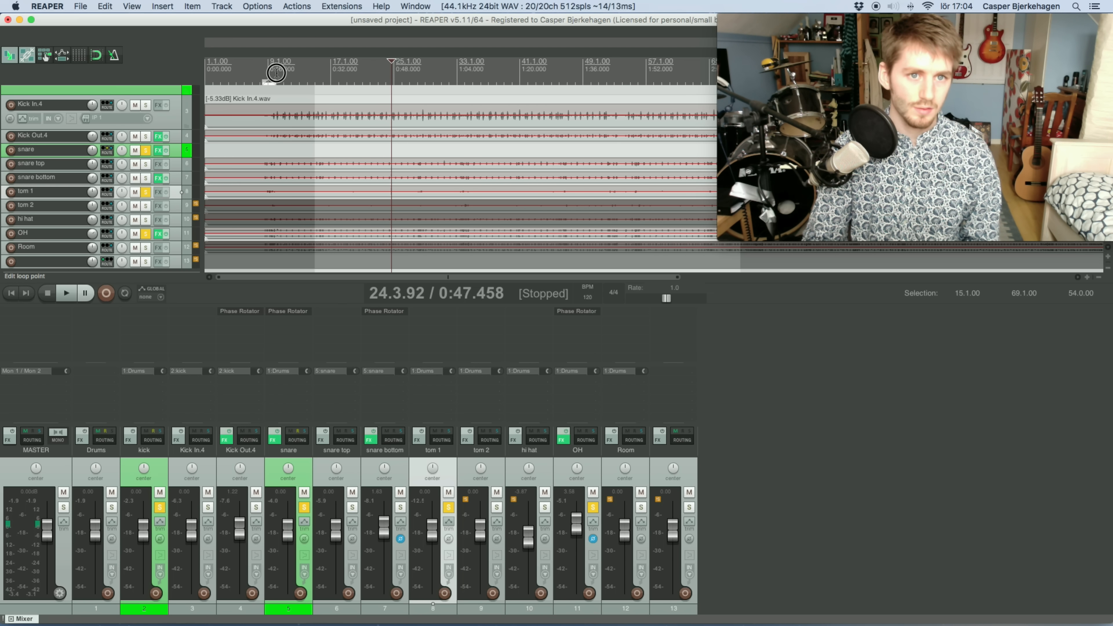
pyautogui.click(265, 78)
pyautogui.press('space')
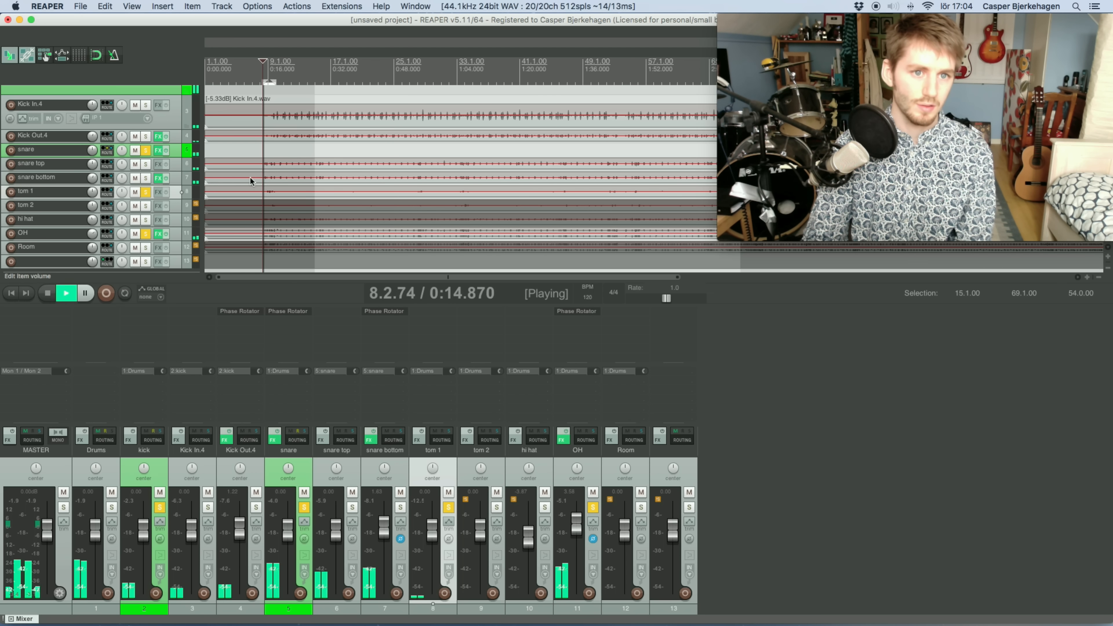
pyautogui.scroll(2, 327, 155)
pyautogui.scroll(3, 327, 156)
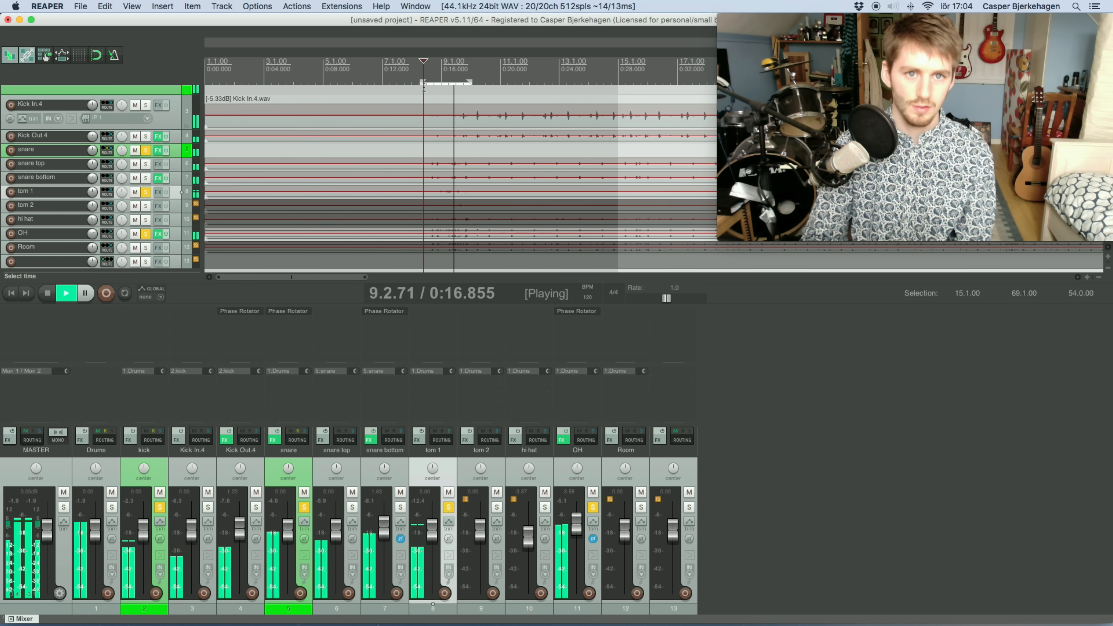
# - Move the loop start to the tom 1 hits just after bar 9 and play that section
pyautogui.press('space')
pyautogui.click(448, 76)
pyautogui.scroll(2, 540, 158)
pyautogui.scroll(-3, 675, 114)
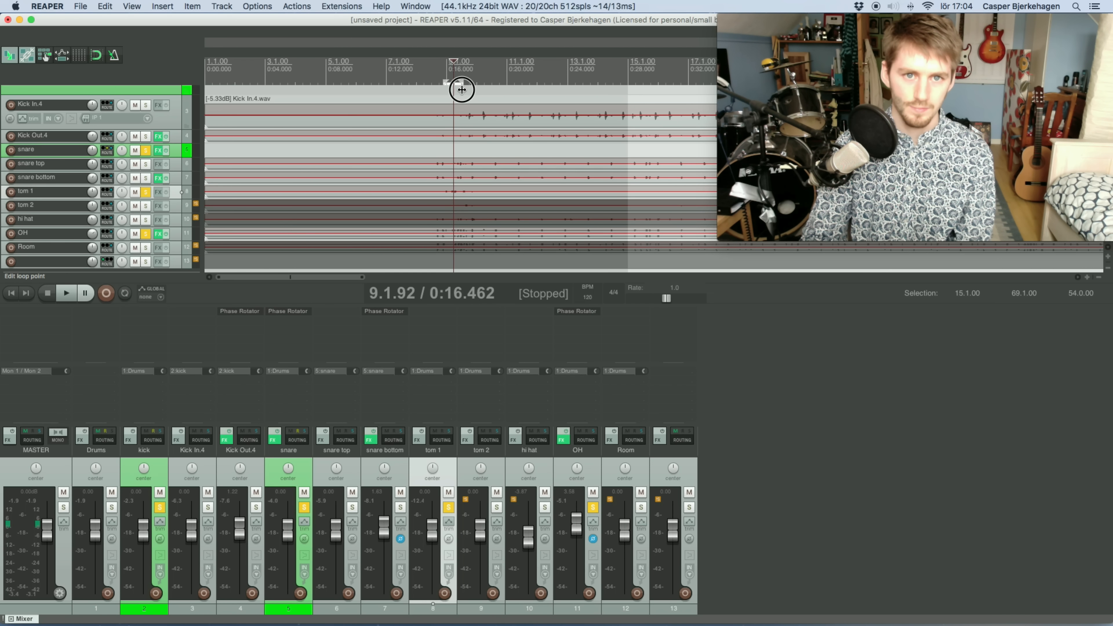
pyautogui.scroll(4, 494, 140)
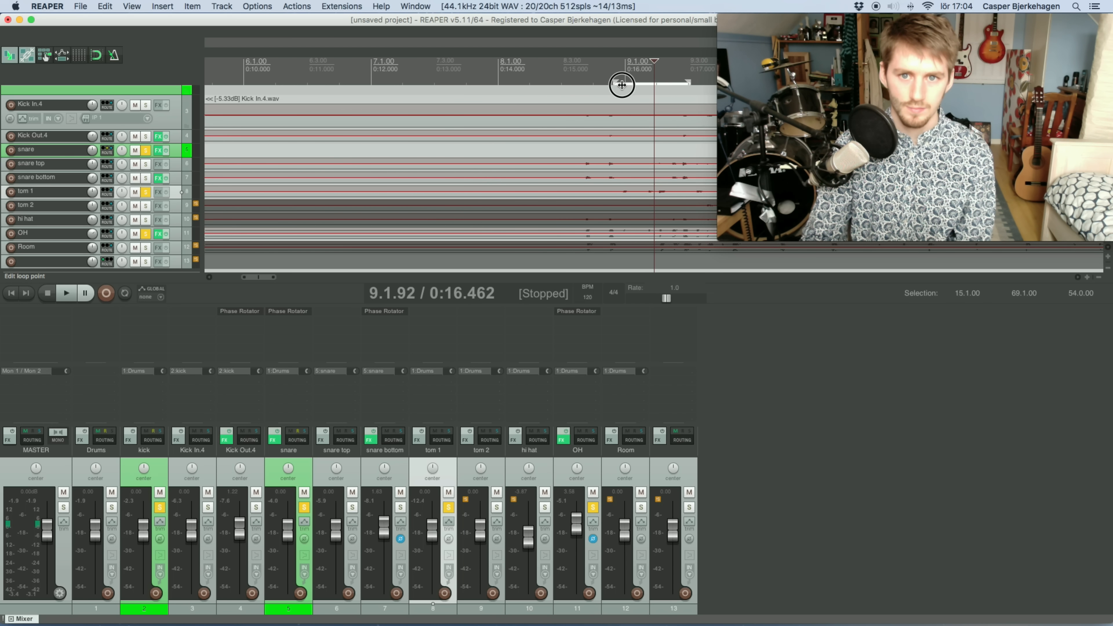
pyautogui.press('space')
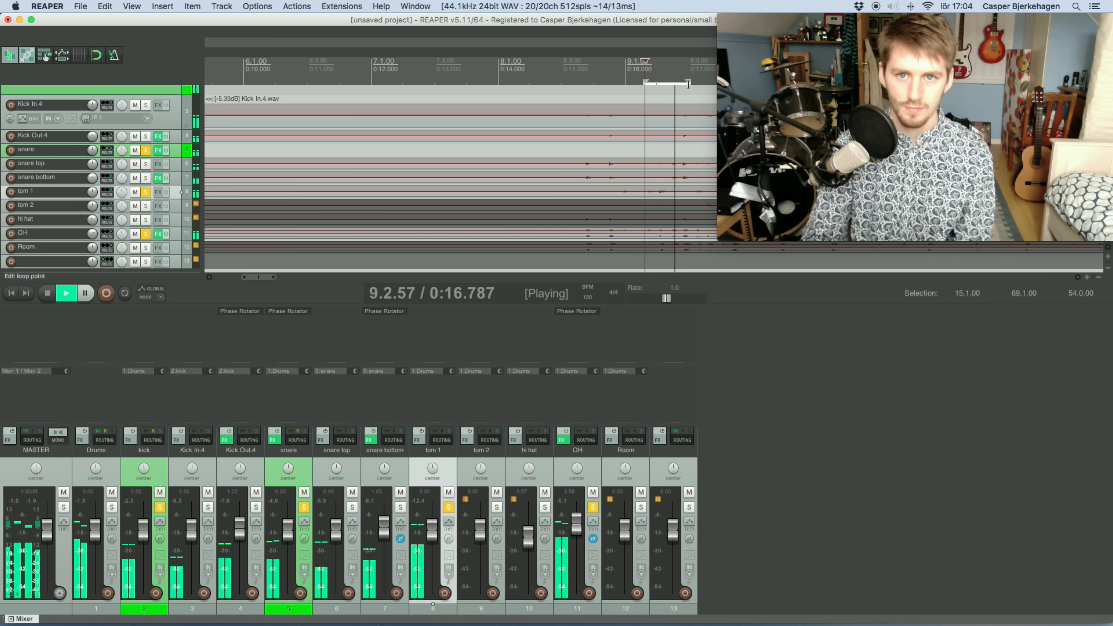
# - Shorten the loop end to isolate the tom 1 hit, turn on repeat, and restart playback
pyautogui.moveTo(670, 86); pyautogui.dragTo(671, 83)
pyautogui.press('space')
pyautogui.press('r')
pyautogui.press('space')
# - Raise the tom 1 volume, invert its polarity, and insert the JS: Phase Rotator effect on it
pyautogui.moveTo(423, 529)
pyautogui.mouseDown()
pyautogui.moveTo(430, 591)
pyautogui.moveTo(431, 524)
pyautogui.mouseUp()
pyautogui.click(449, 540)
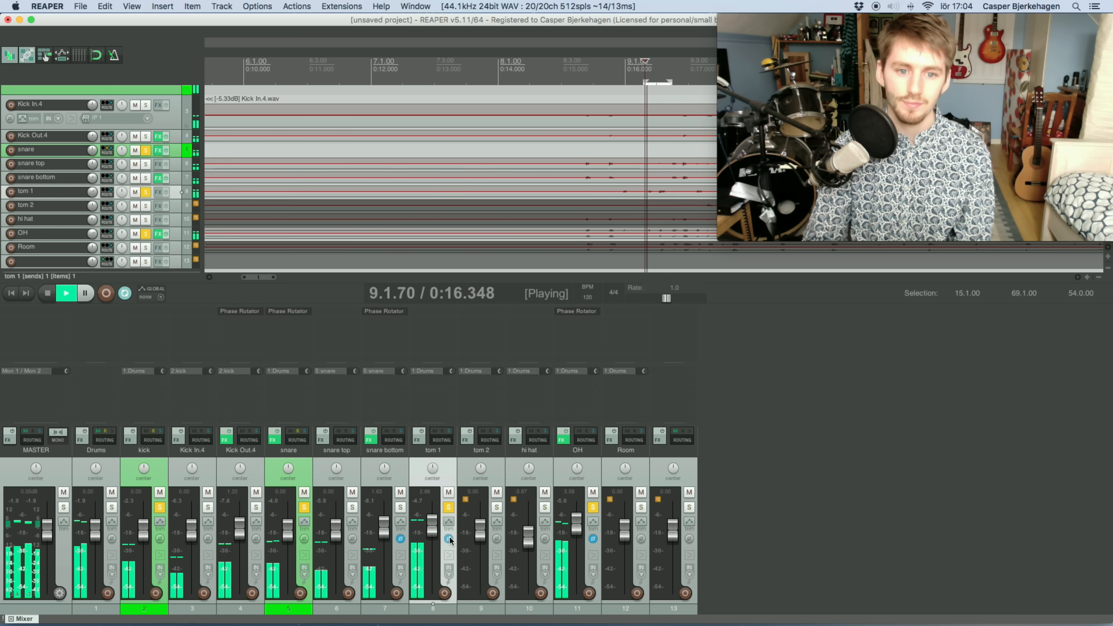
pyautogui.doubleClick(412, 313)
pyautogui.click(546, 284)
pyautogui.click(808, 472)
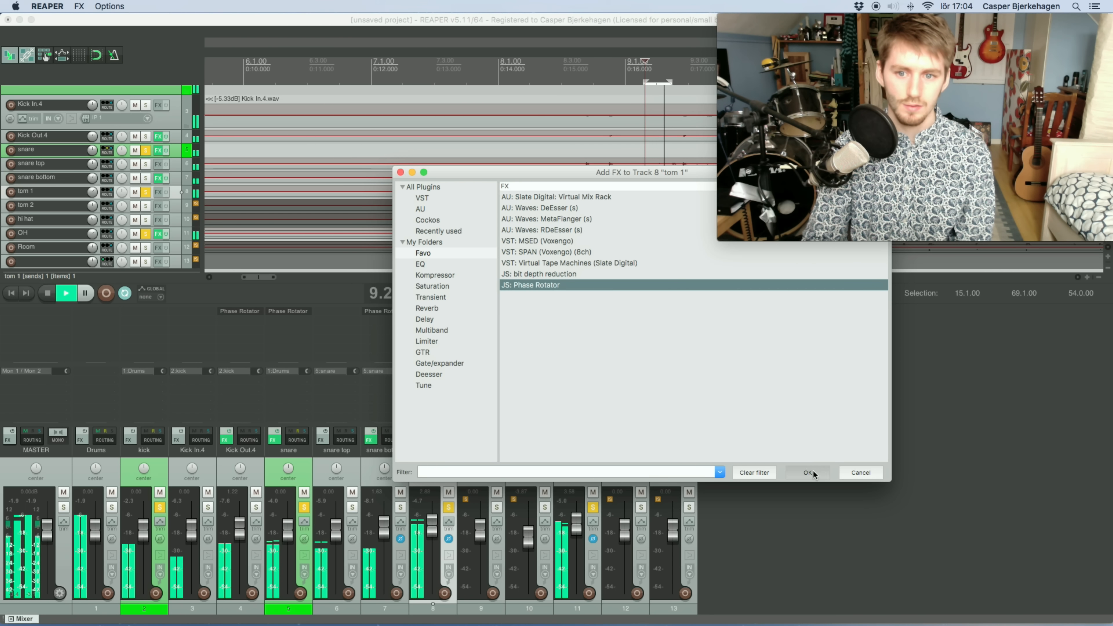
# - Set tom 1's Phase Rotator adjustment to 38, close the effect window and stop playback
pyautogui.moveTo(219, 83)
pyautogui.mouseDown()
pyautogui.moveTo(197, 82)
pyautogui.moveTo(250, 91)
pyautogui.moveTo(192, 90)
pyautogui.moveTo(230, 94)
pyautogui.mouseUp()
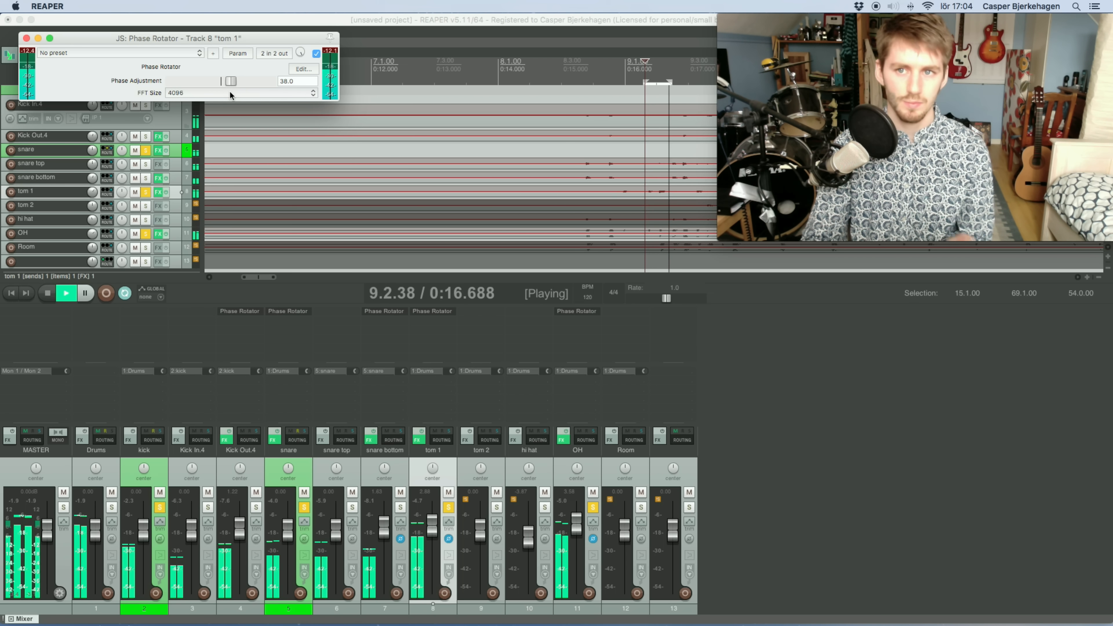
pyautogui.click(26, 38)
pyautogui.press('space')
# - Swap the solo from tom 1 to tom 2 and enlarge the tom 2 track to show its waveform
pyautogui.click(448, 507)
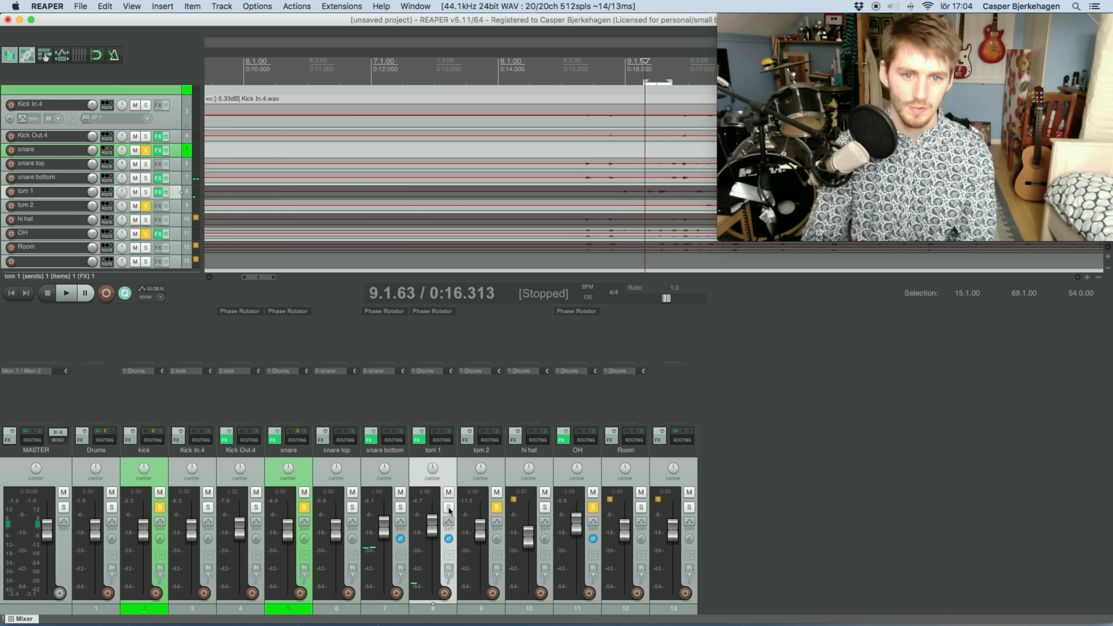
pyautogui.click(478, 605)
pyautogui.scroll(-5, 564, 143)
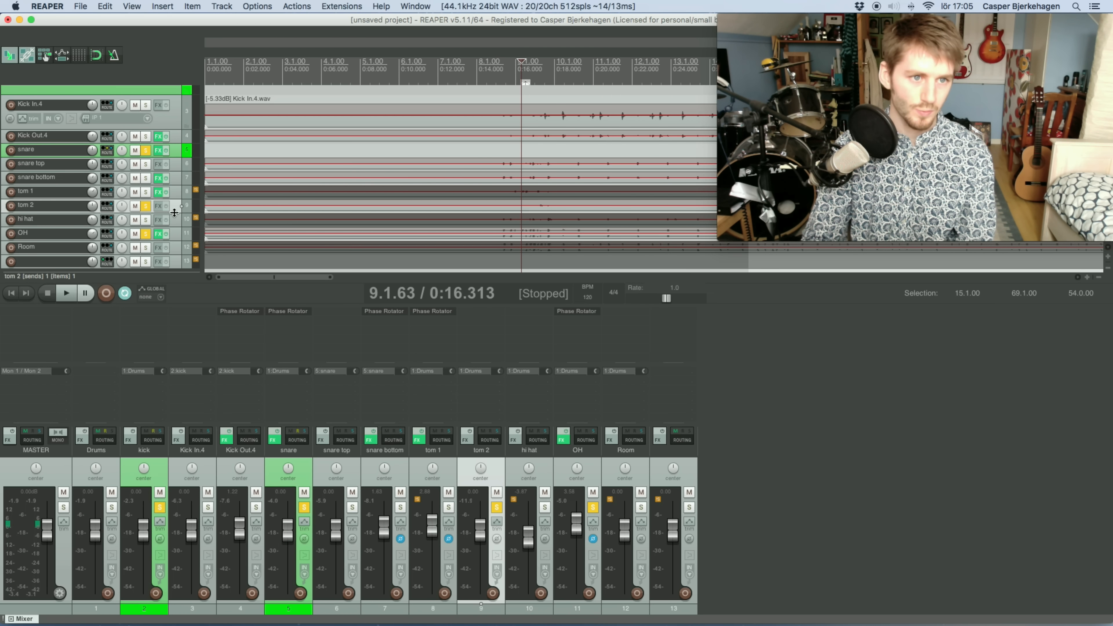
pyautogui.moveTo(174, 213); pyautogui.dragTo(173, 248)
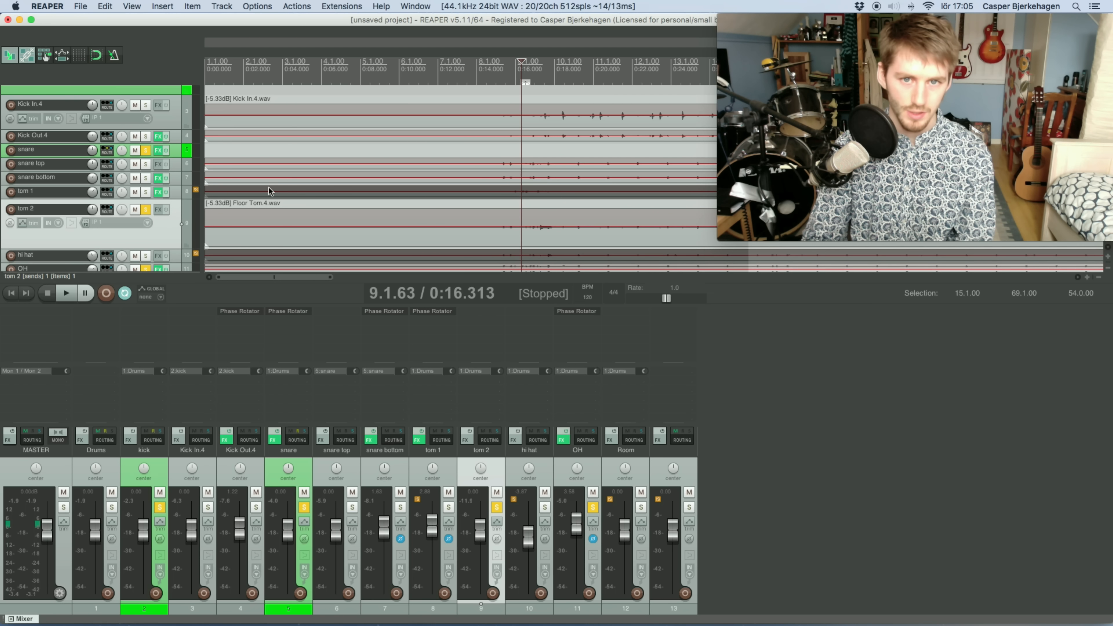
# - Loop the tom 2 hit between 9.3 and bar 10, trimming both loop ends around it during playback
pyautogui.click(540, 78)
pyautogui.scroll(3, 570, 93)
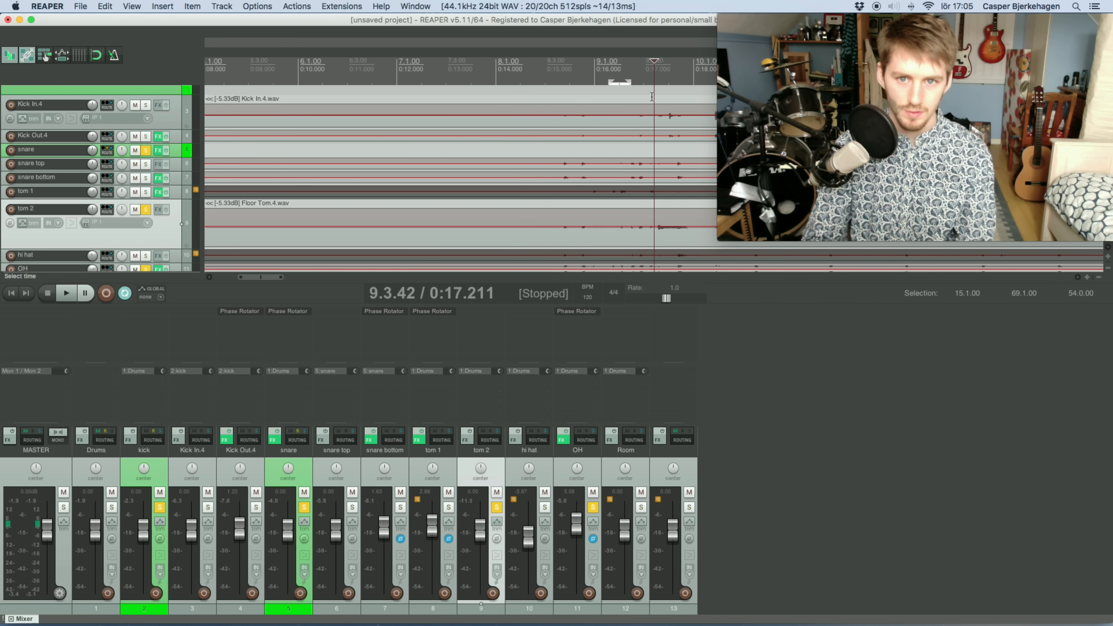
pyautogui.moveTo(668, 76); pyautogui.dragTo(679, 75)
pyautogui.press('space')
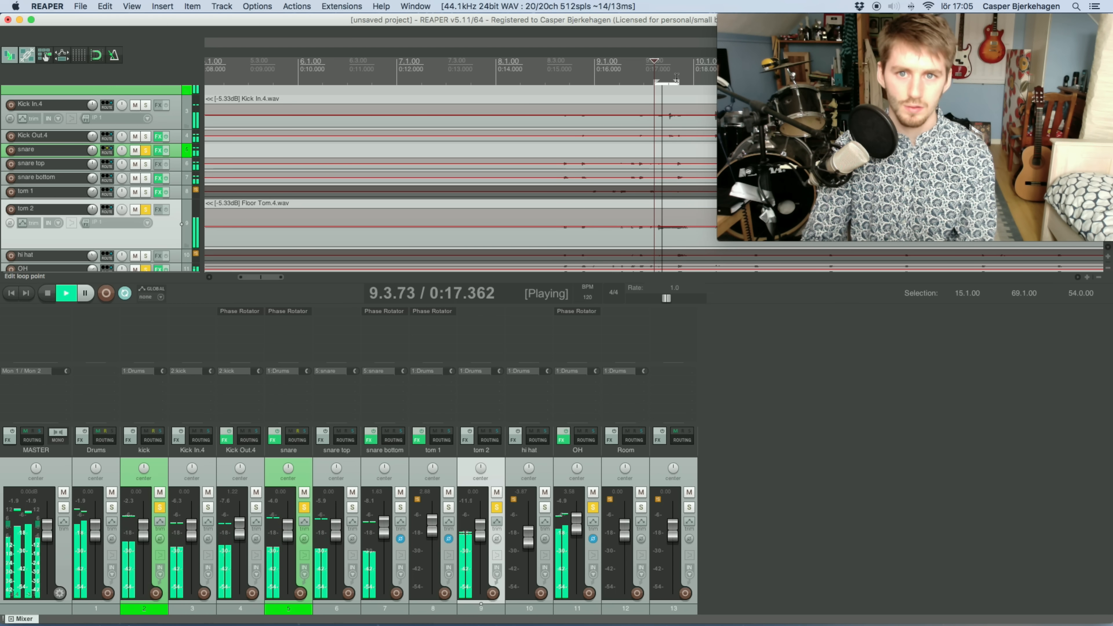
pyautogui.moveTo(678, 79)
pyautogui.mouseDown()
pyautogui.moveTo(691, 82)
pyautogui.moveTo(657, 83)
pyautogui.mouseUp()
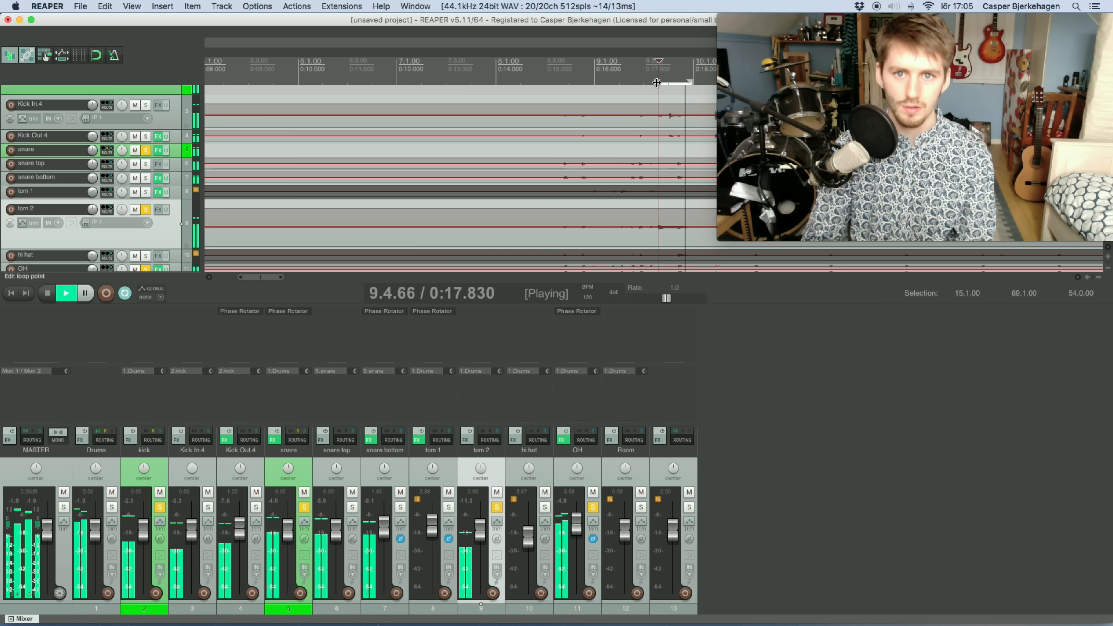
# - Raise the tom 2 volume to about +9.98 dB, invert its polarity, and insert the JS: Phase Rotator effect on it
pyautogui.moveTo(476, 534)
pyautogui.mouseDown()
pyautogui.moveTo(479, 597)
pyautogui.moveTo(479, 513)
pyautogui.mouseUp()
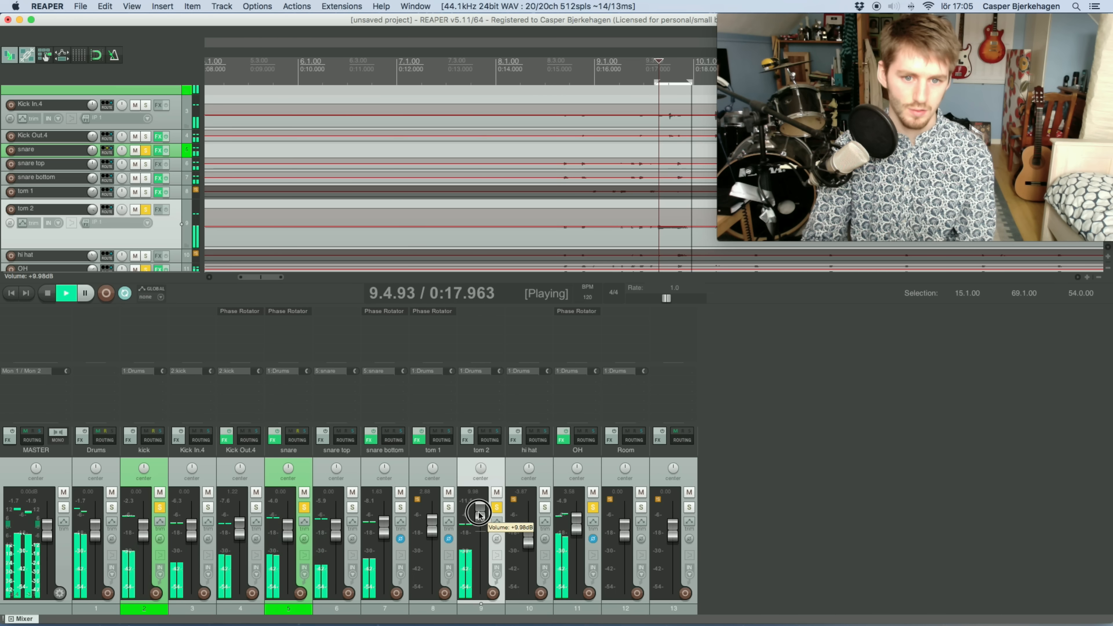
pyautogui.click(497, 539)
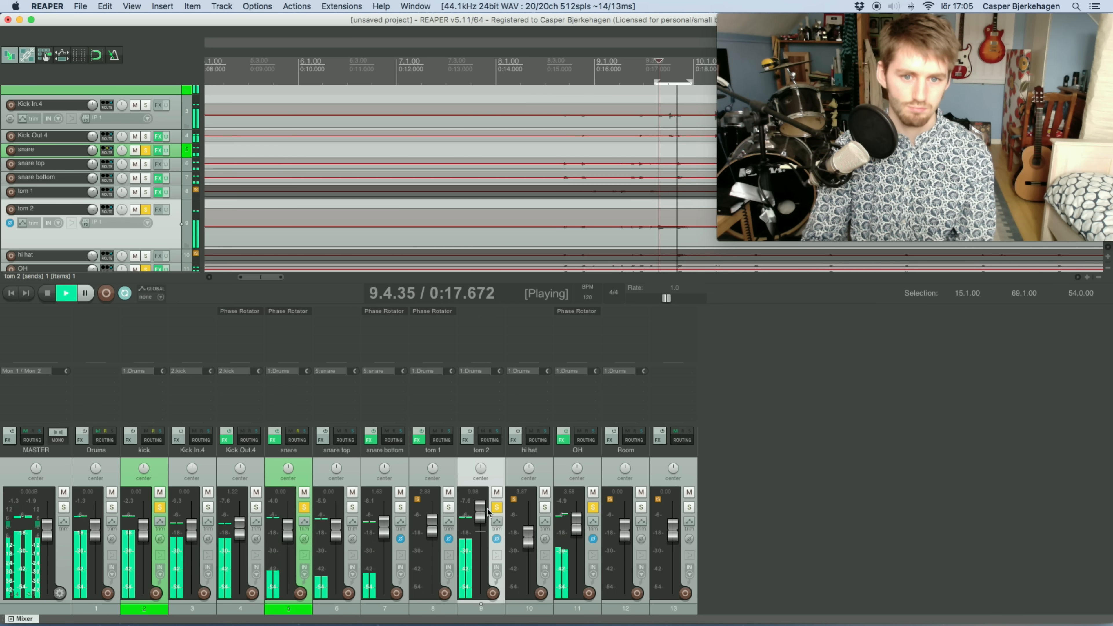
pyautogui.doubleClick(486, 313)
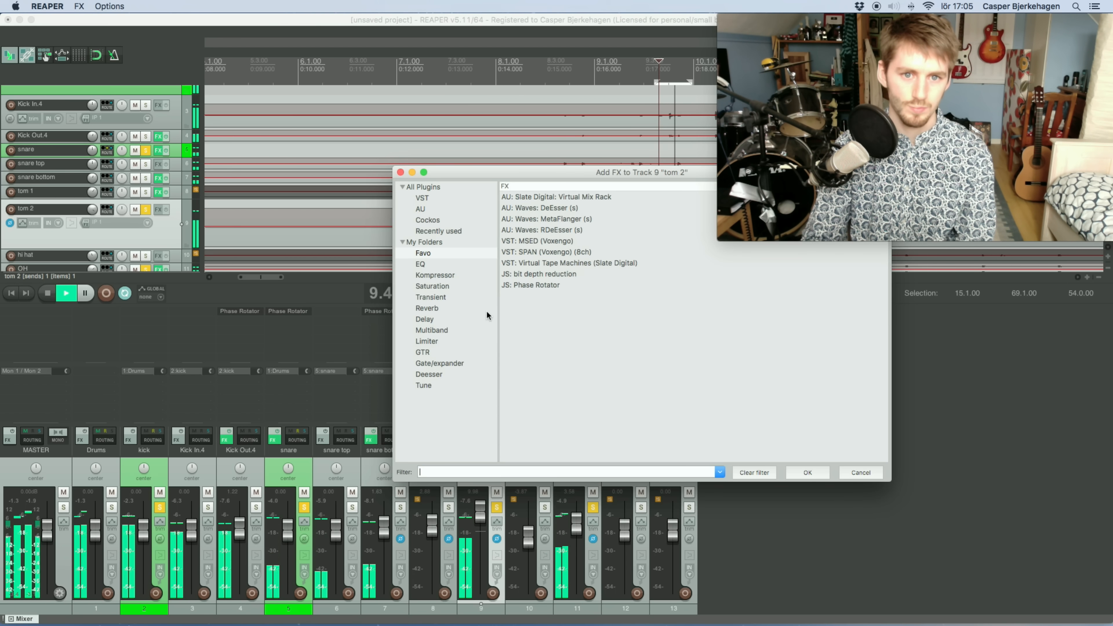
pyautogui.click(546, 286)
pyautogui.click(815, 475)
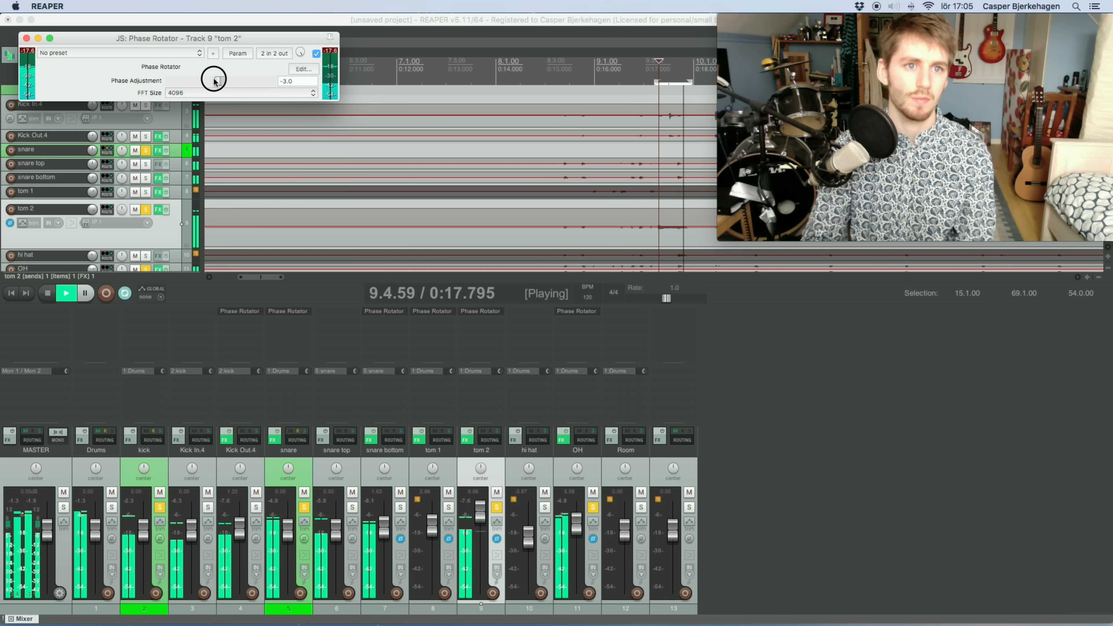
# - Set tom 2's phase adjustment to -98, close the effect, and compare against the bypassed effect with normal polarity before restoring both
pyautogui.moveTo(196, 82); pyautogui.dragTo(195, 83)
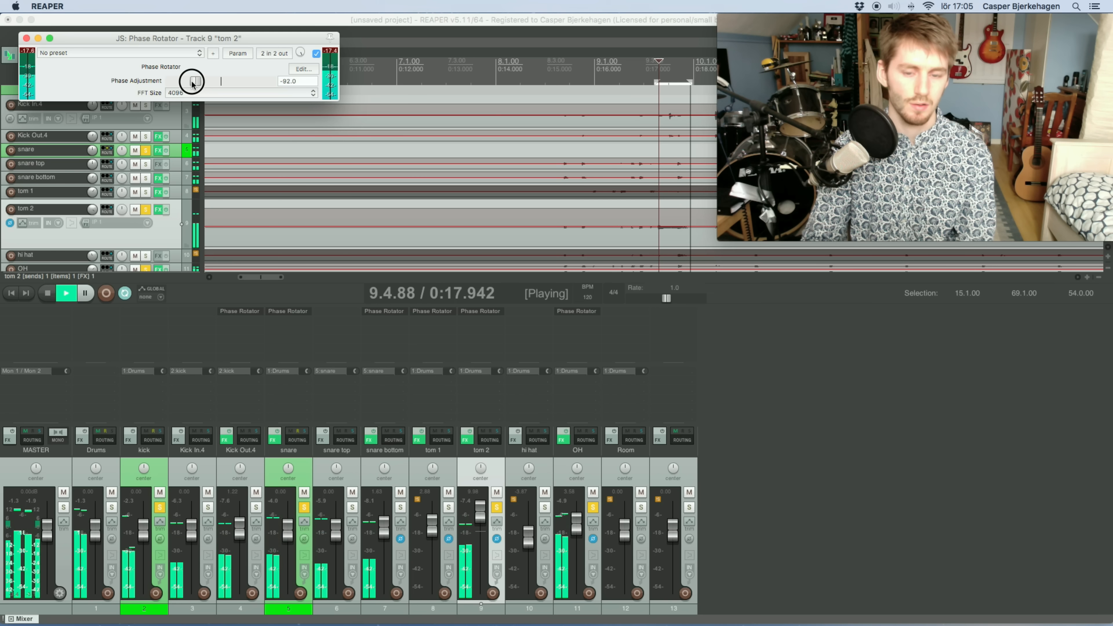
pyautogui.moveTo(192, 83); pyautogui.dragTo(191, 84)
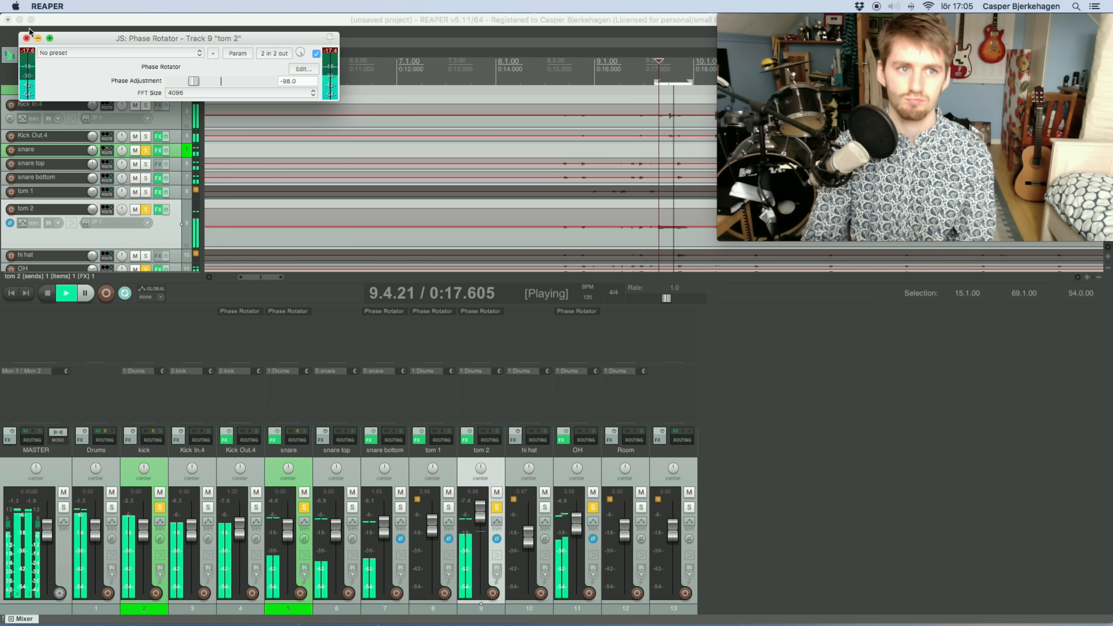
pyautogui.click(27, 38)
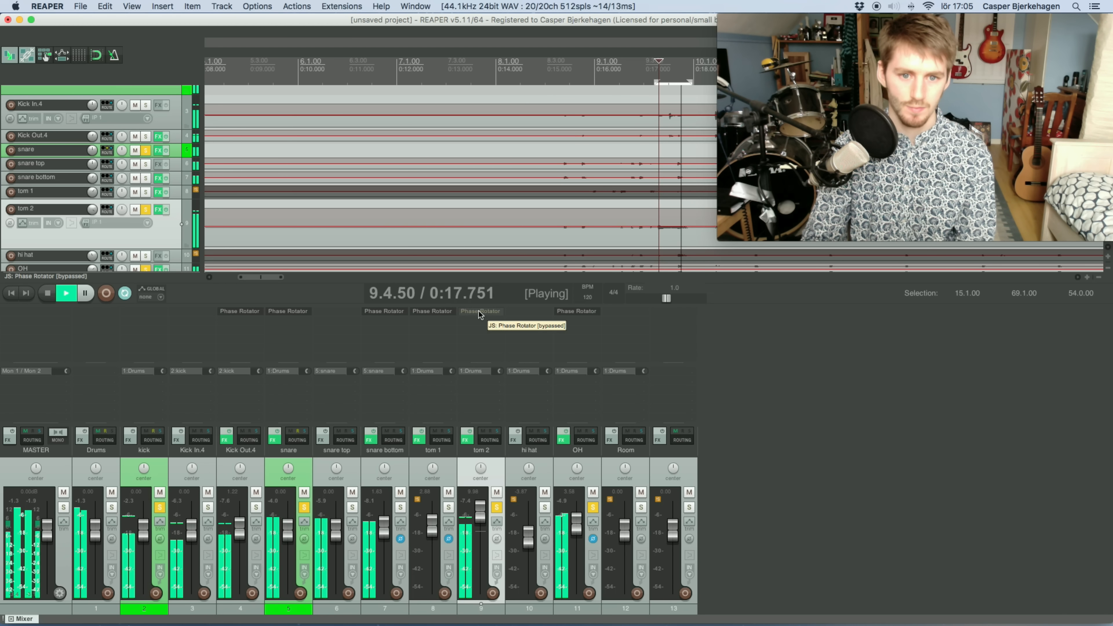
pyautogui.click(495, 539)
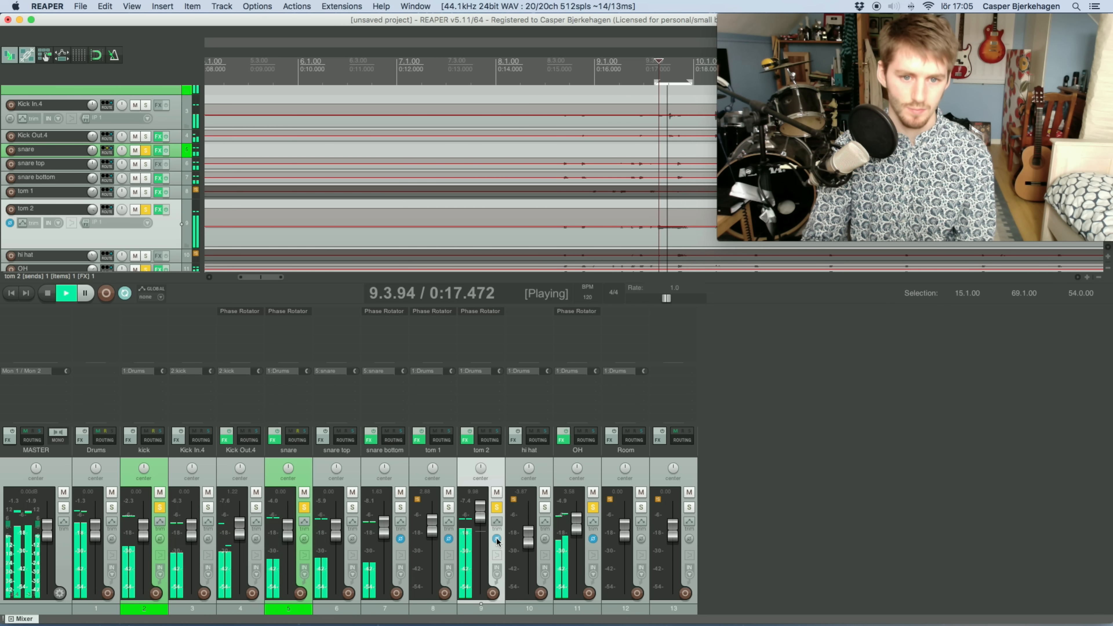
# - Stop the tom 2 loop, move the play position to just before 10.3, and briefly play from there
pyautogui.scroll(-1, 530, 187)
pyautogui.scroll(-3, 530, 187)
pyautogui.press('space')
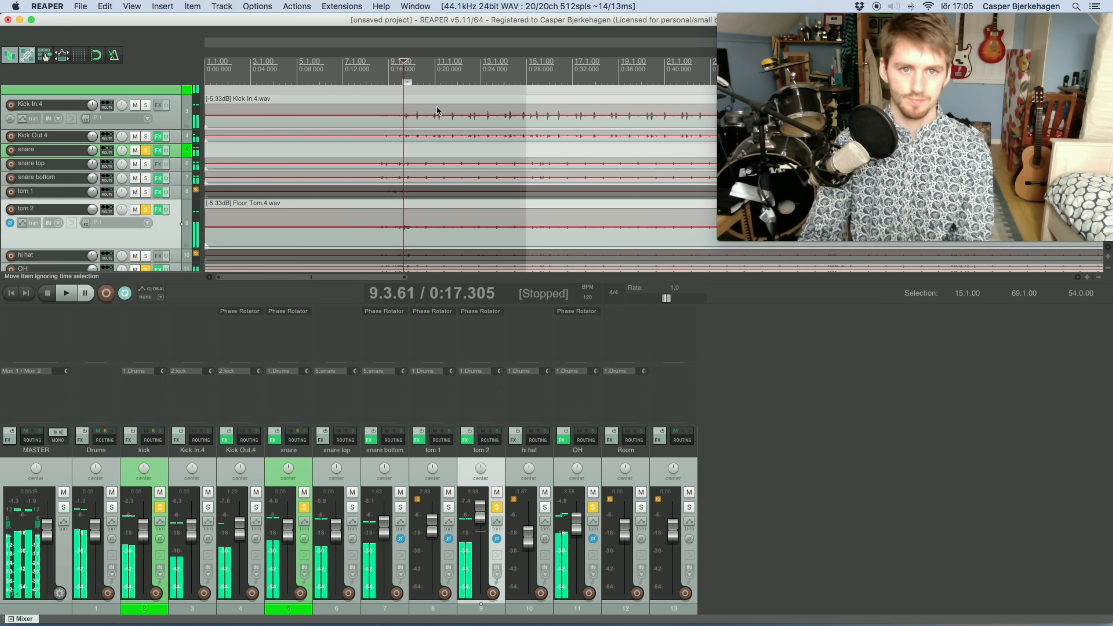
pyautogui.click(423, 145)
pyautogui.press('space')
pyautogui.press('space')
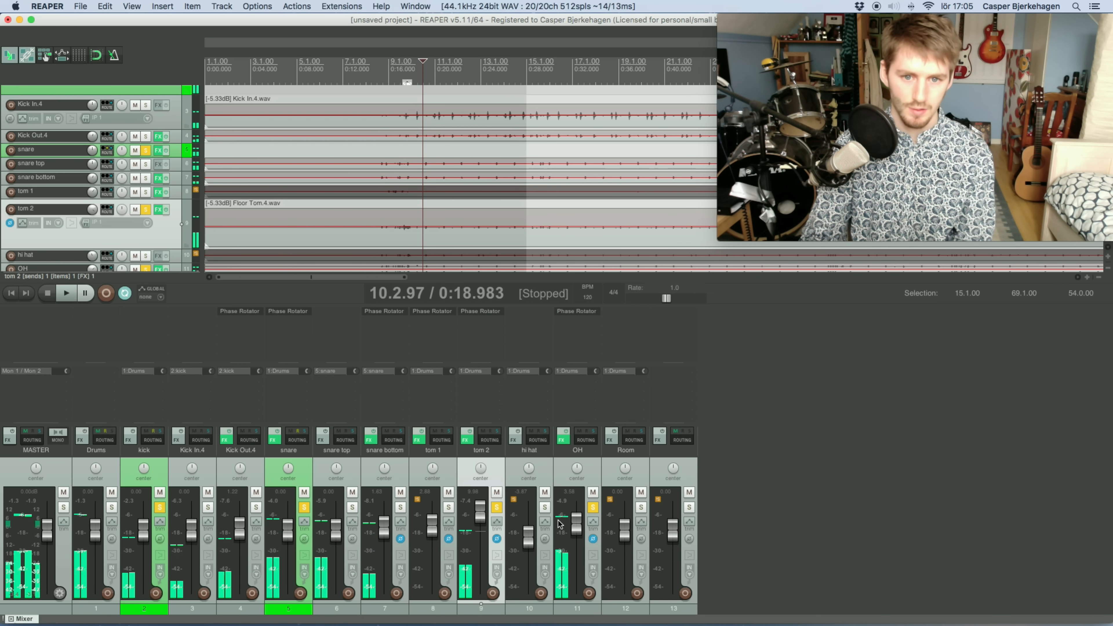
# - Solo the hi hat and unsolo tom 2, the overheads and the kick, keeping the snare soloed
pyautogui.click(545, 507)
pyautogui.click(496, 507)
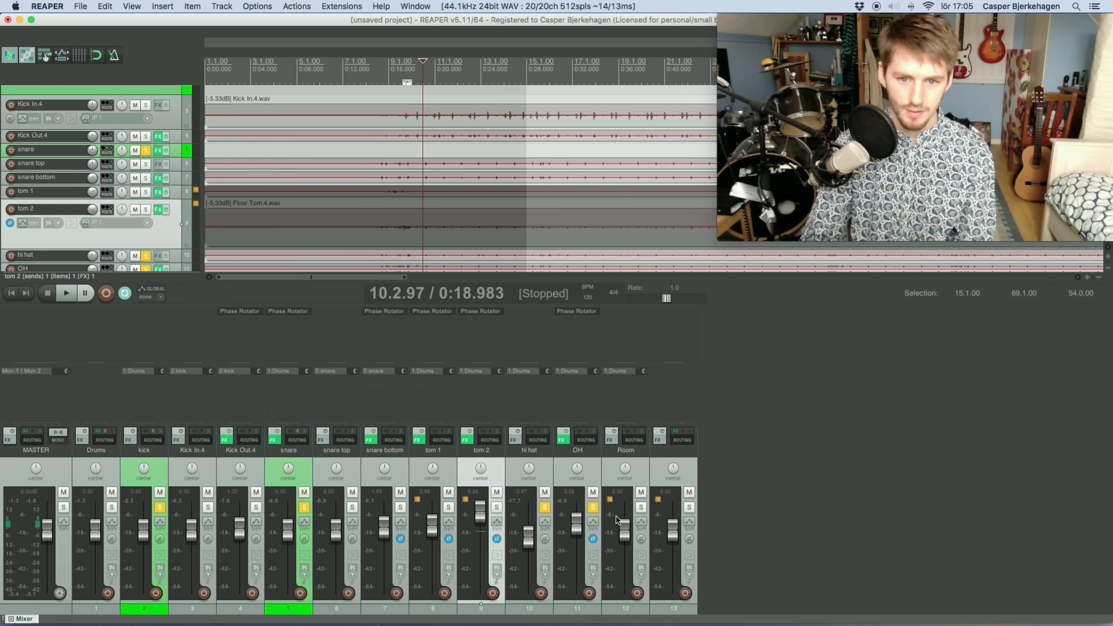
pyautogui.click(596, 509)
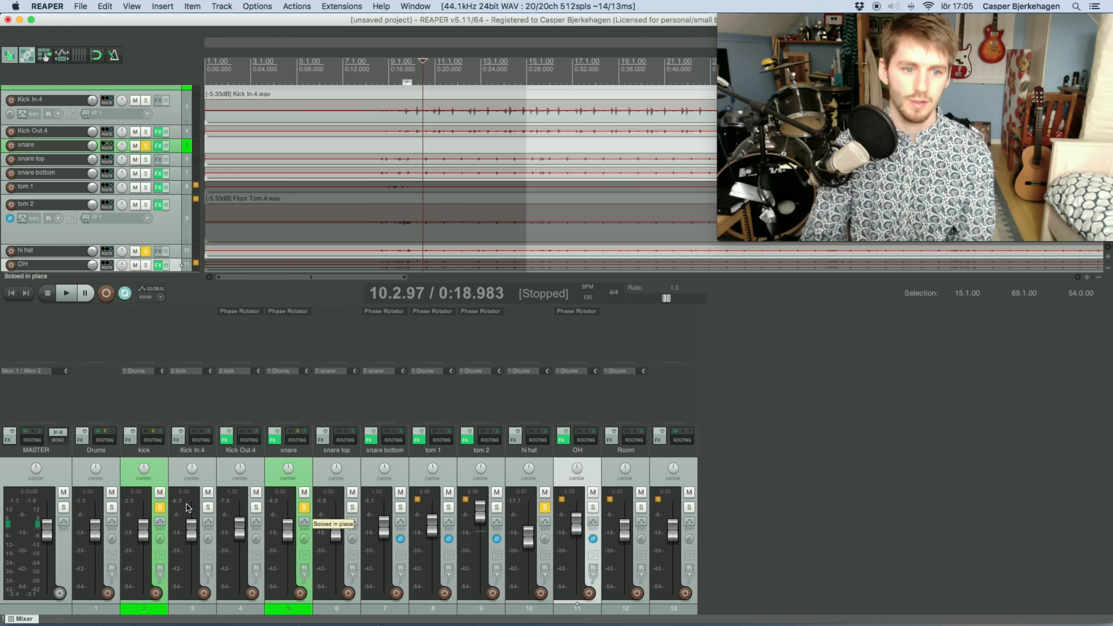
pyautogui.click(159, 508)
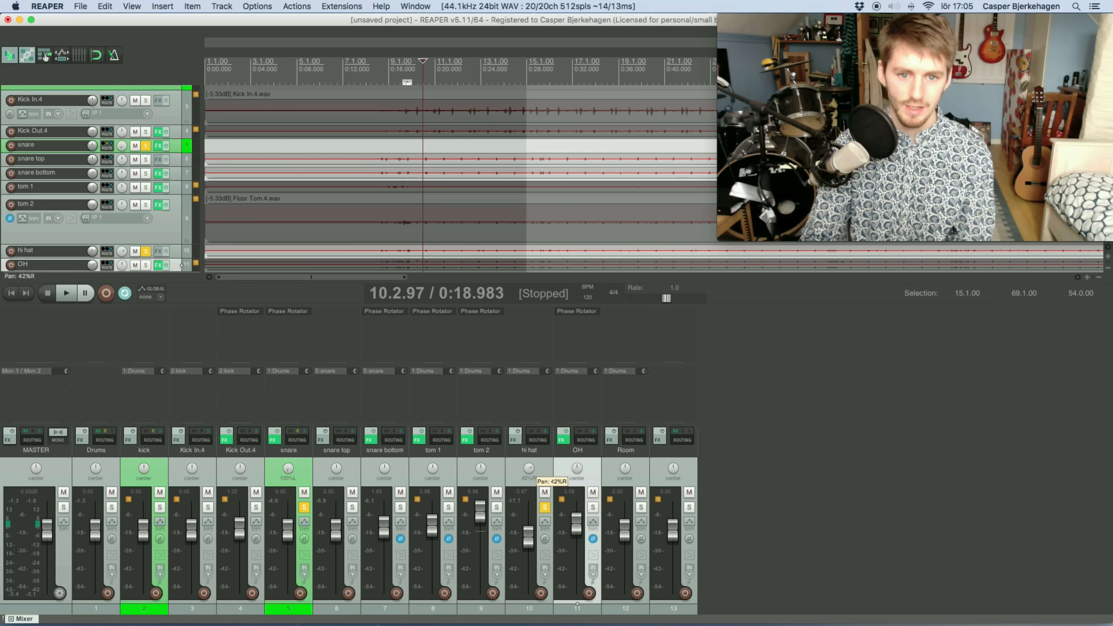
# - Pan the snare fully left and the hi hat fully right, raise the hi hat, play in mono and compare hi hat polarity
pyautogui.moveTo(528, 535); pyautogui.dragTo(534, 511)
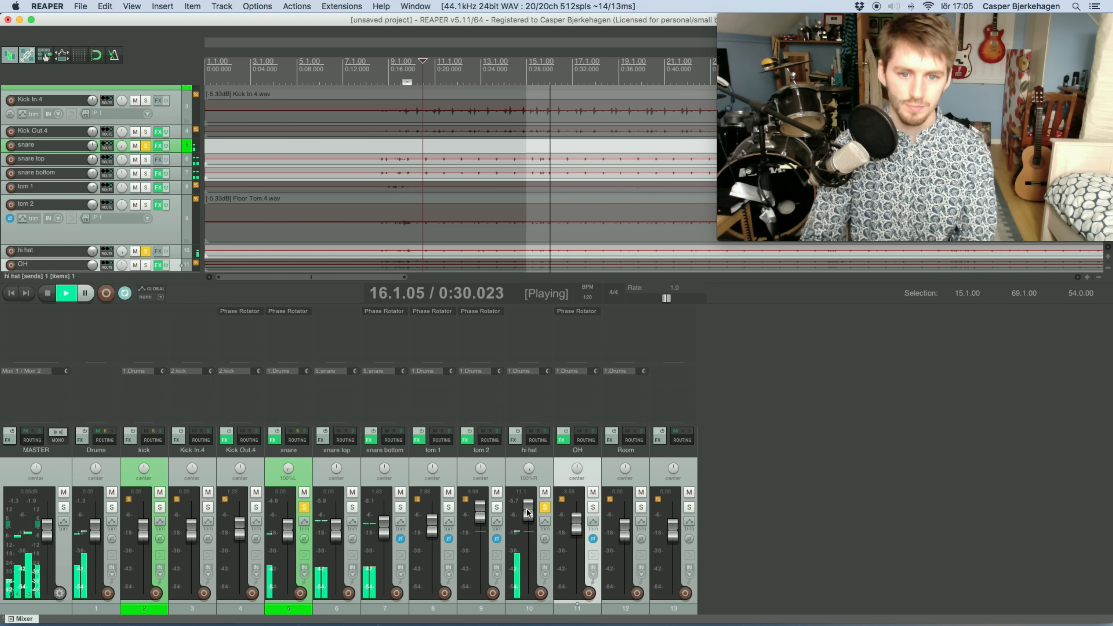
pyautogui.click(57, 439)
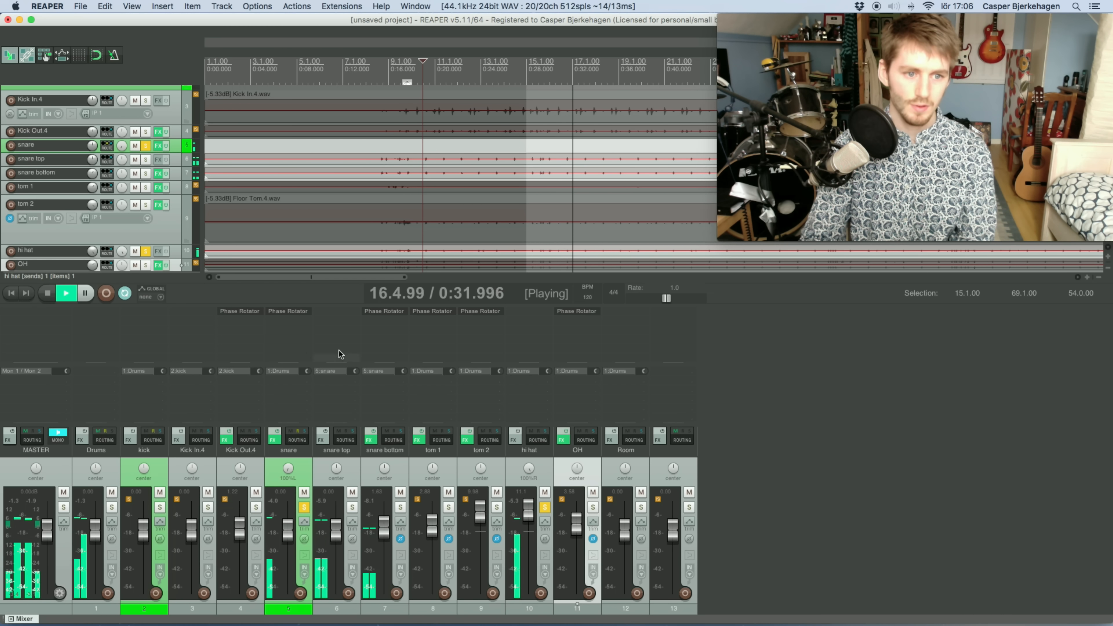
pyautogui.click(546, 538)
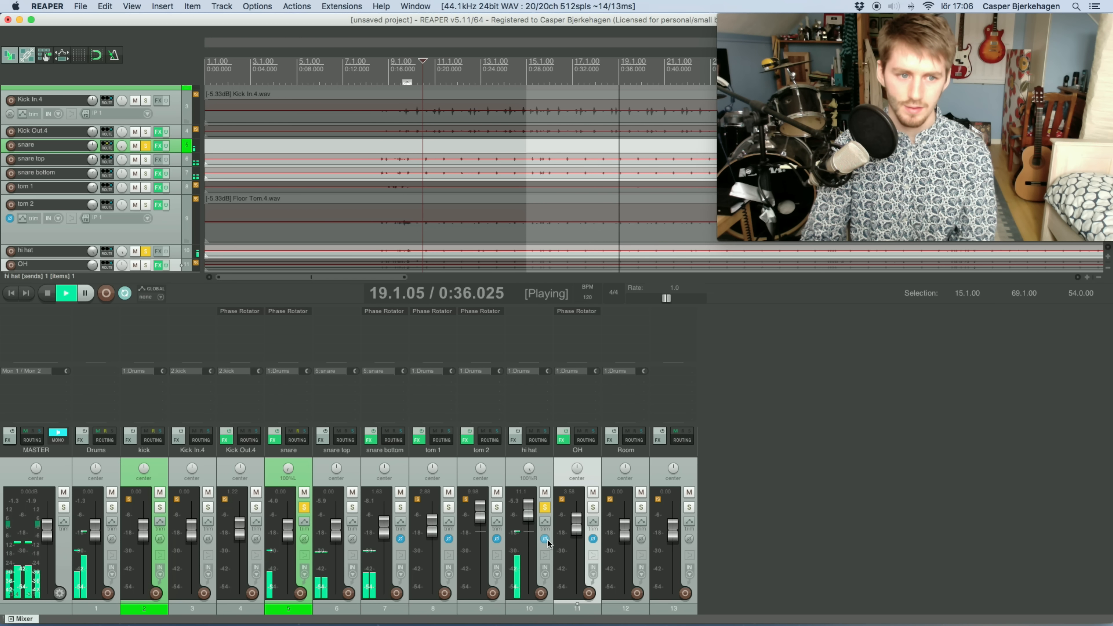
pyautogui.click(545, 540)
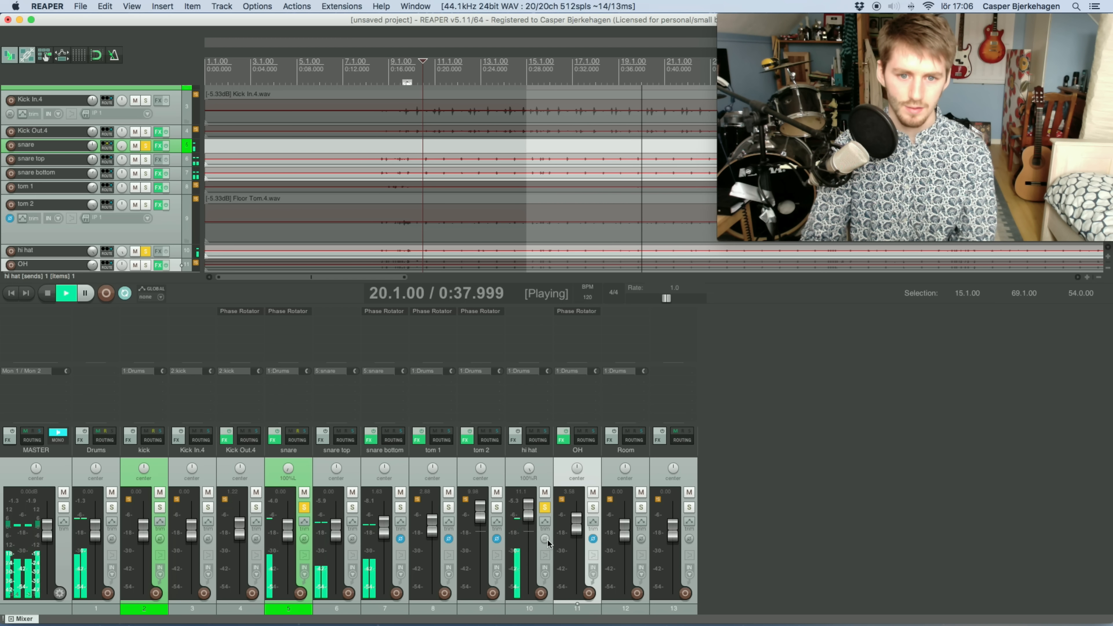
pyautogui.press('space')
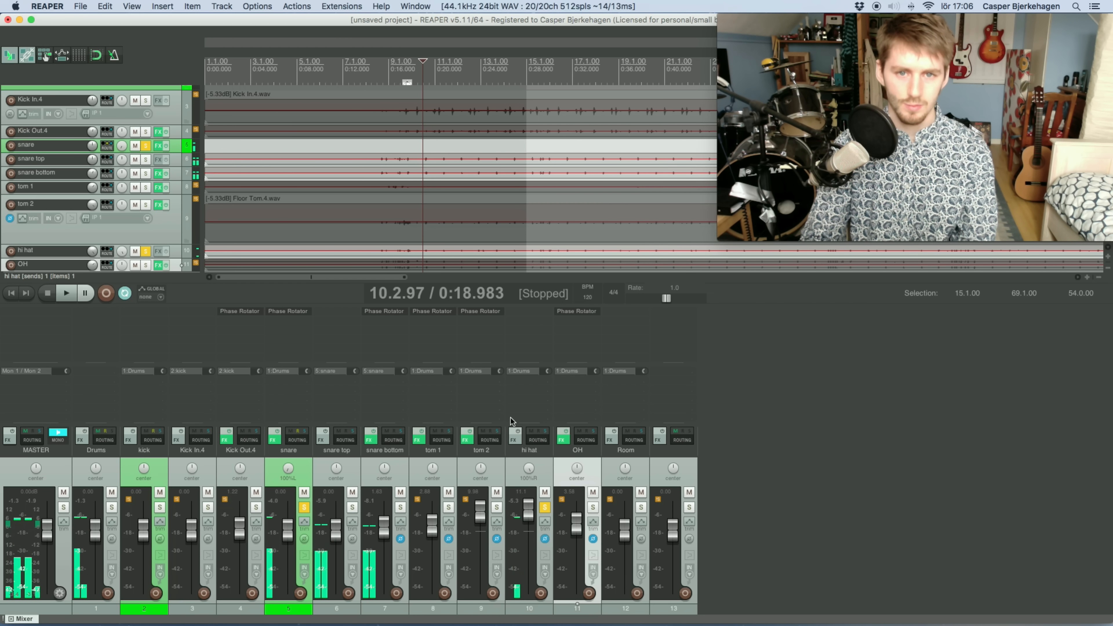
# - Insert the JS: Phase Rotator effect on the hi hat and set its phase adjustment to -81
pyautogui.click(528, 311)
pyautogui.click(804, 471)
pyautogui.moveTo(254, 39); pyautogui.dragTo(457, 271)
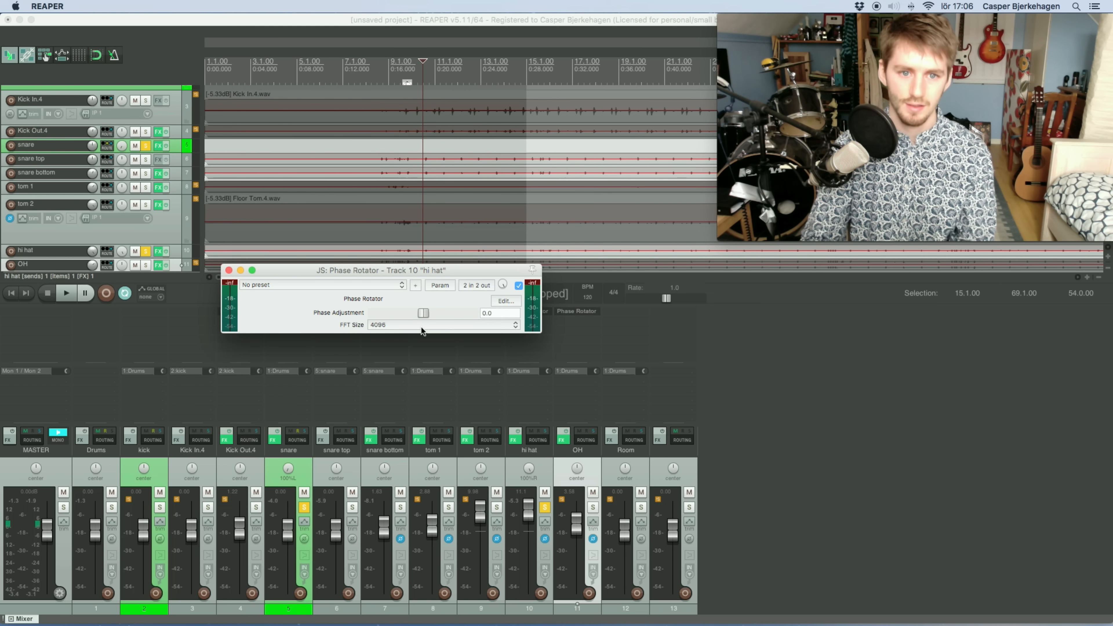
pyautogui.moveTo(406, 320); pyautogui.dragTo(400, 319)
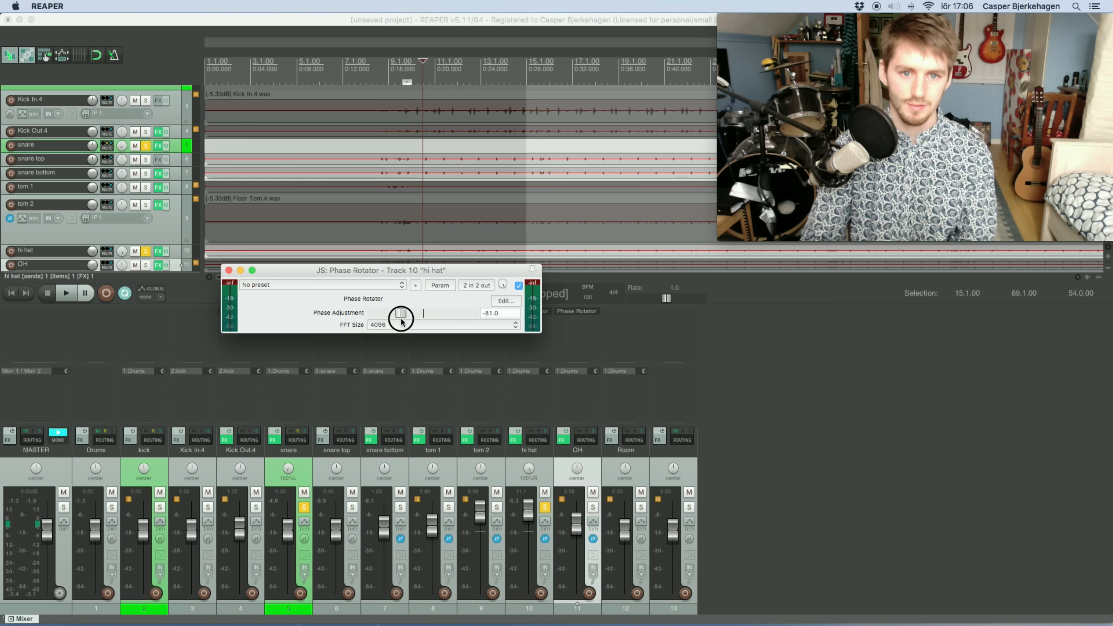
# - During playback, return the hi hat to normal polarity and try phase adjustments of 101 and -115
pyautogui.press('space')
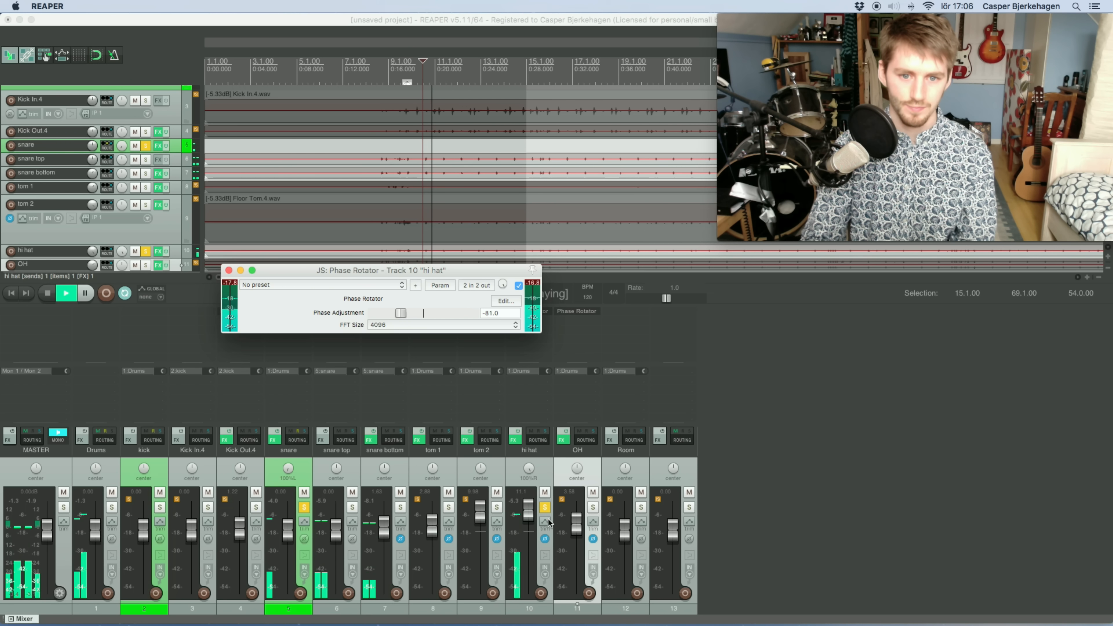
pyautogui.click(545, 539)
pyautogui.moveTo(400, 313); pyautogui.dragTo(449, 322)
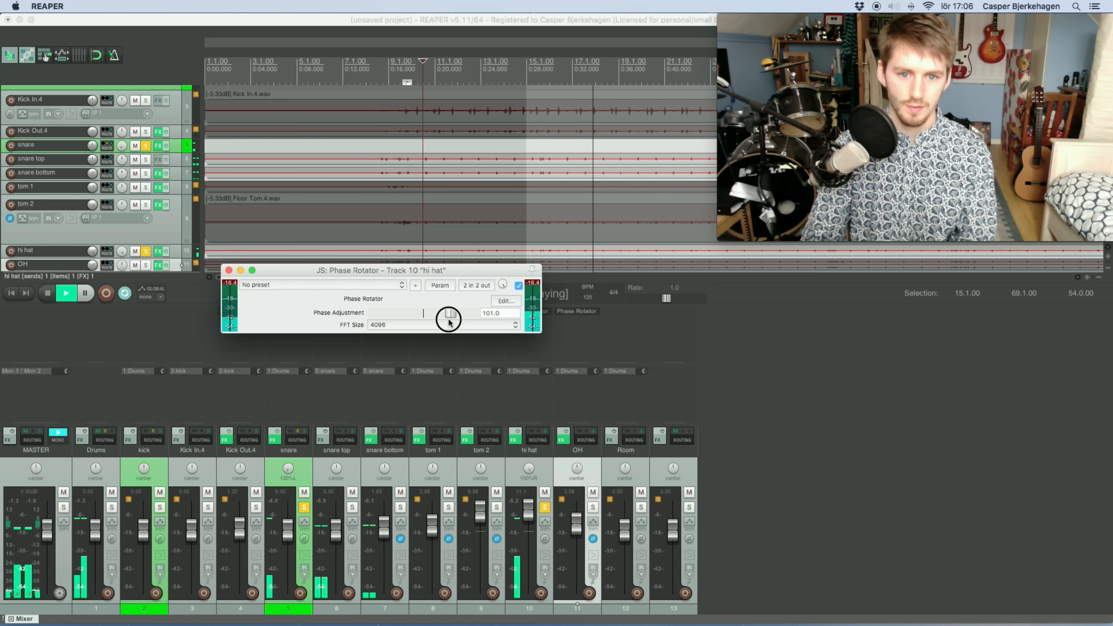
pyautogui.moveTo(448, 321); pyautogui.dragTo(389, 324)
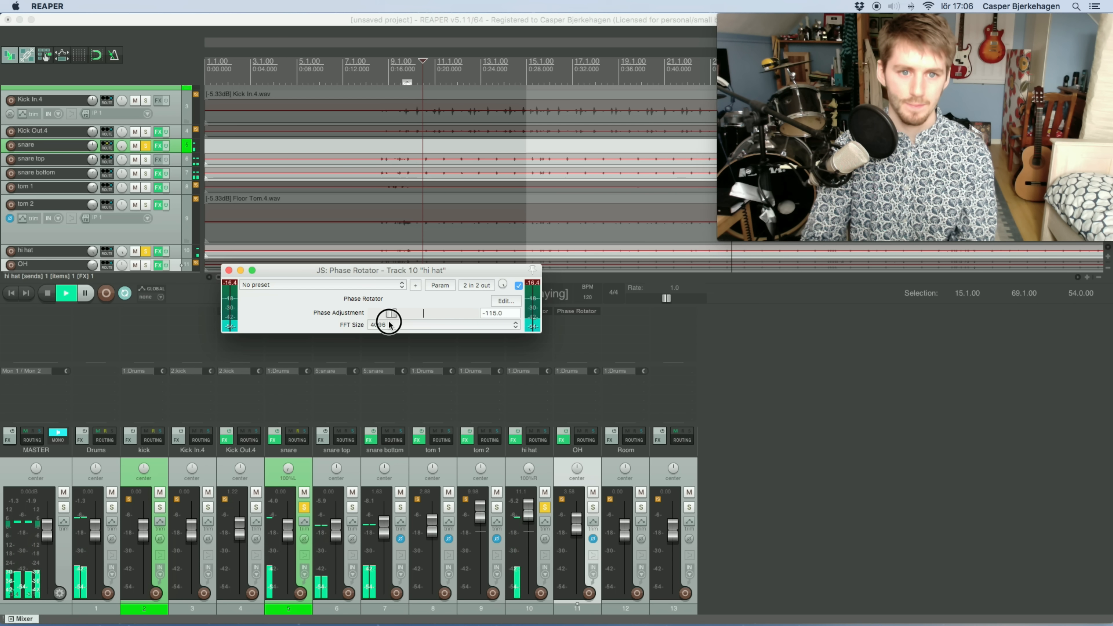
# - Compare the hi hat with the Phase Rotator bypassed and active, fine-tune the phase adjustment, close the effect and stop playback
pyautogui.click(518, 285)
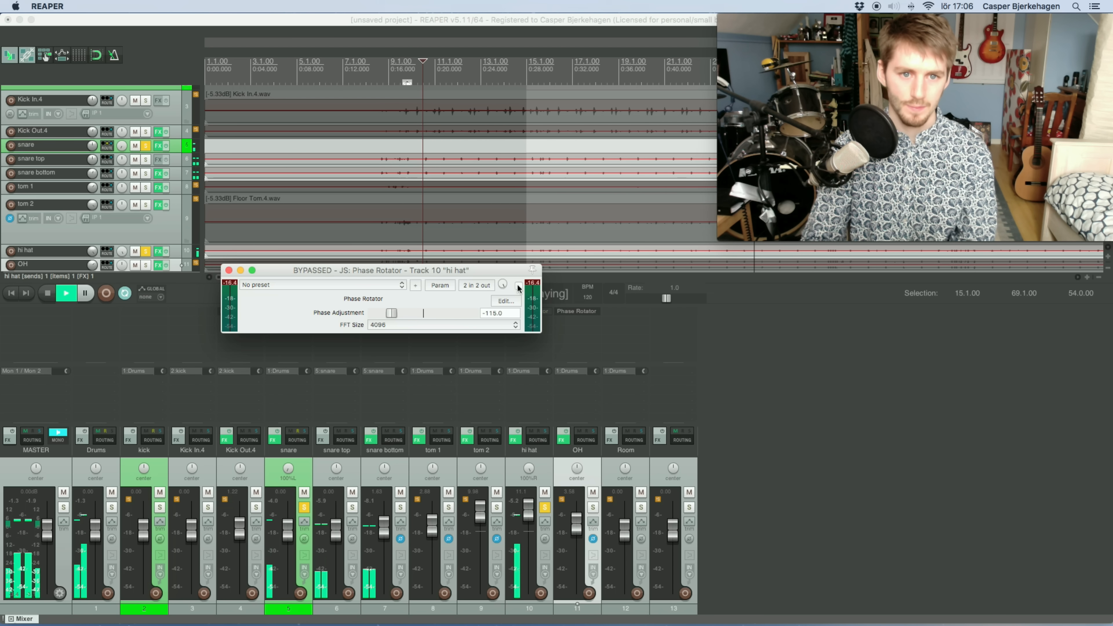
pyautogui.click(518, 285)
pyautogui.click(393, 315)
pyautogui.moveTo(391, 316); pyautogui.dragTo(394, 314)
pyautogui.click(228, 271)
pyautogui.press('space')
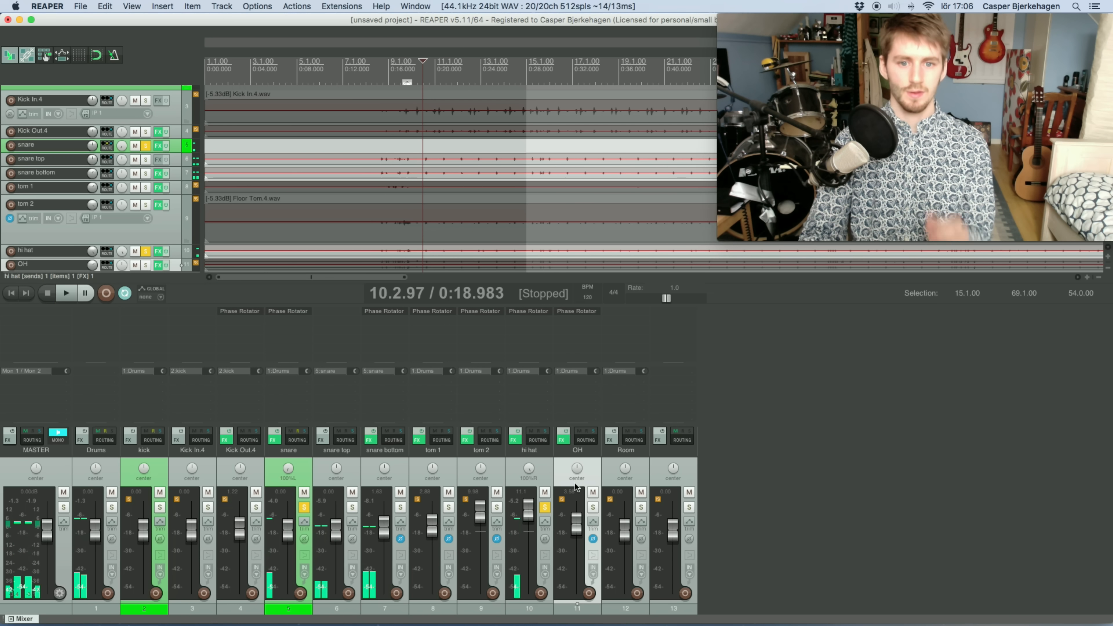
# - Turn off the remaining solos and master mono, recenter the hi hat pan, and select the Drums track
pyautogui.click(543, 507)
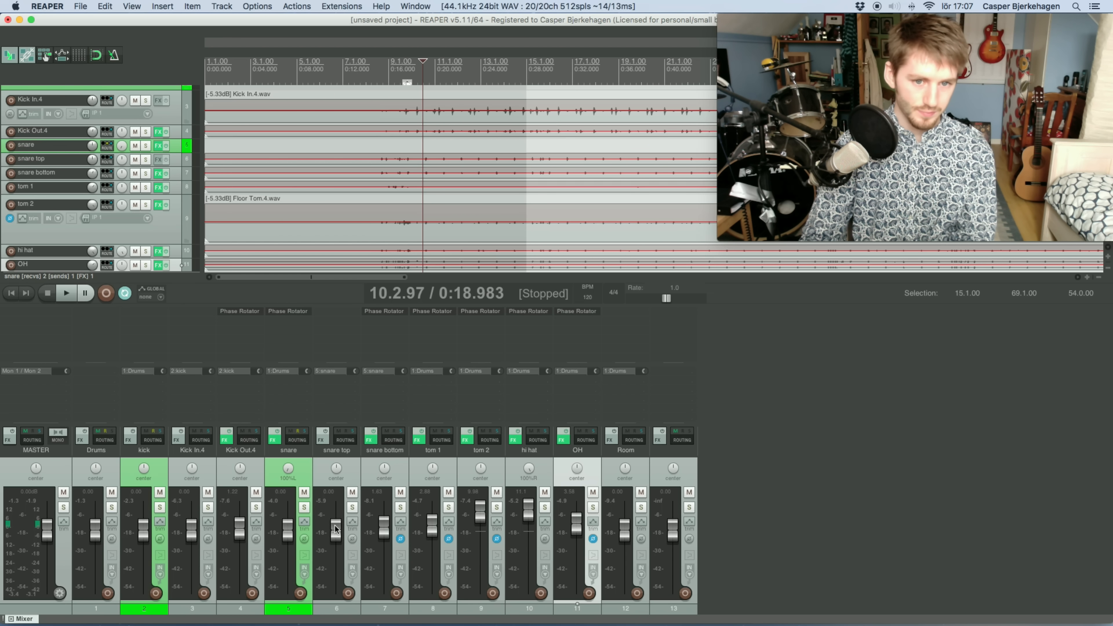
pyautogui.doubleClick(530, 469)
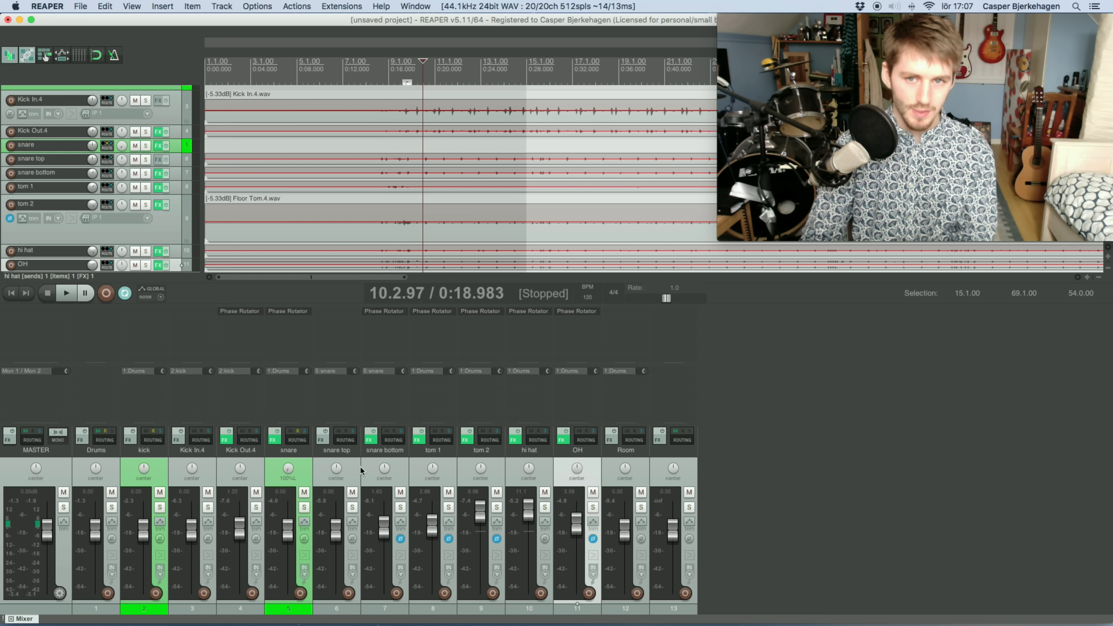
pyautogui.click(104, 610)
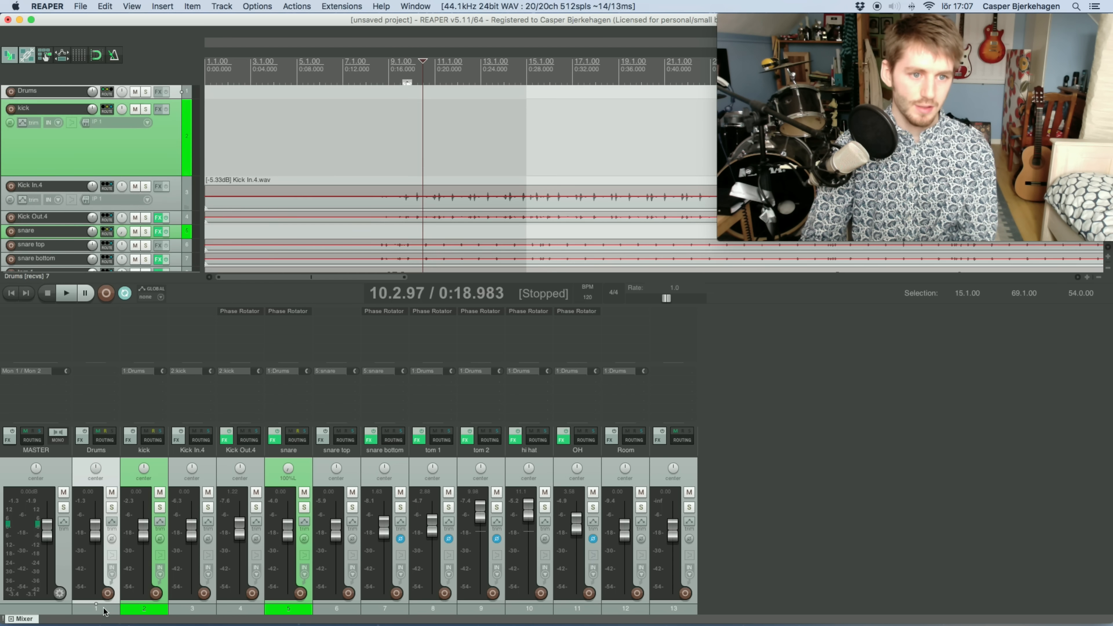
# - Select the tracks from kick through the last track, switch the inverted tracks to normal polarity, and restore their inversion
pyautogui.click(138, 610)
pyautogui.click(674, 611)
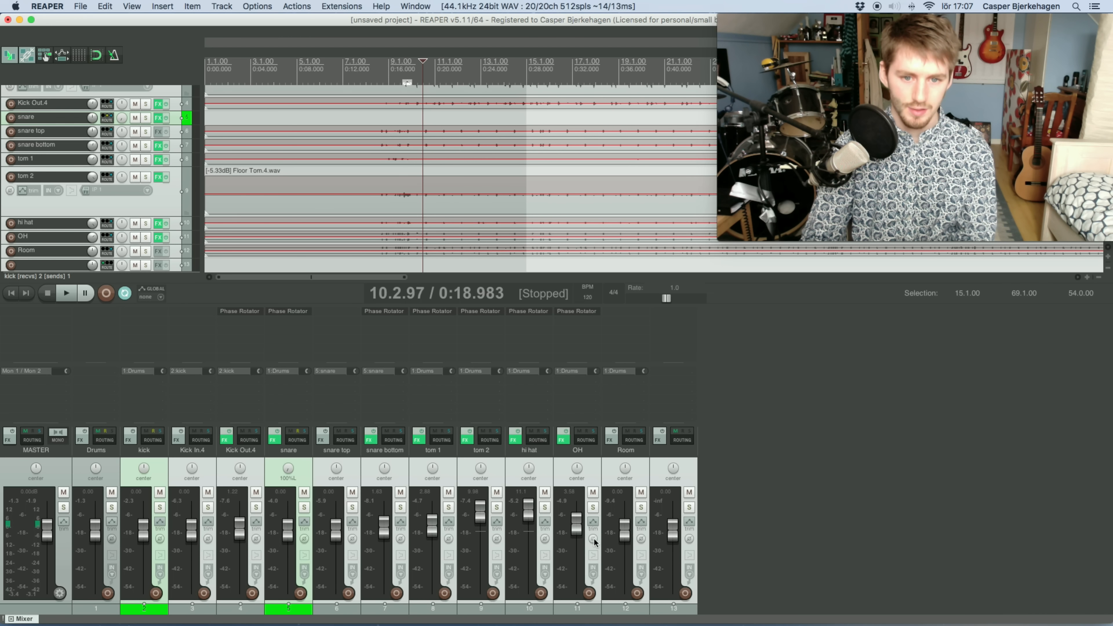
pyautogui.click(593, 539)
pyautogui.click(593, 538)
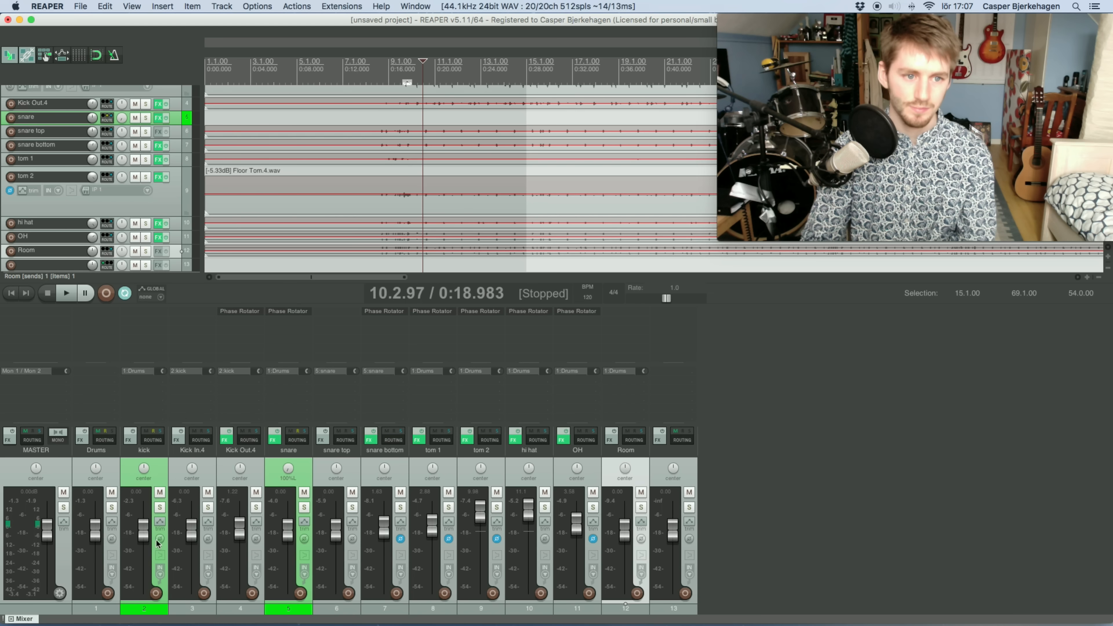
# - During playback, dip the Room fader, recenter the snare pan, and raise the Room fader above its starting level
pyautogui.press('space')
pyautogui.moveTo(625, 532); pyautogui.dragTo(627, 587)
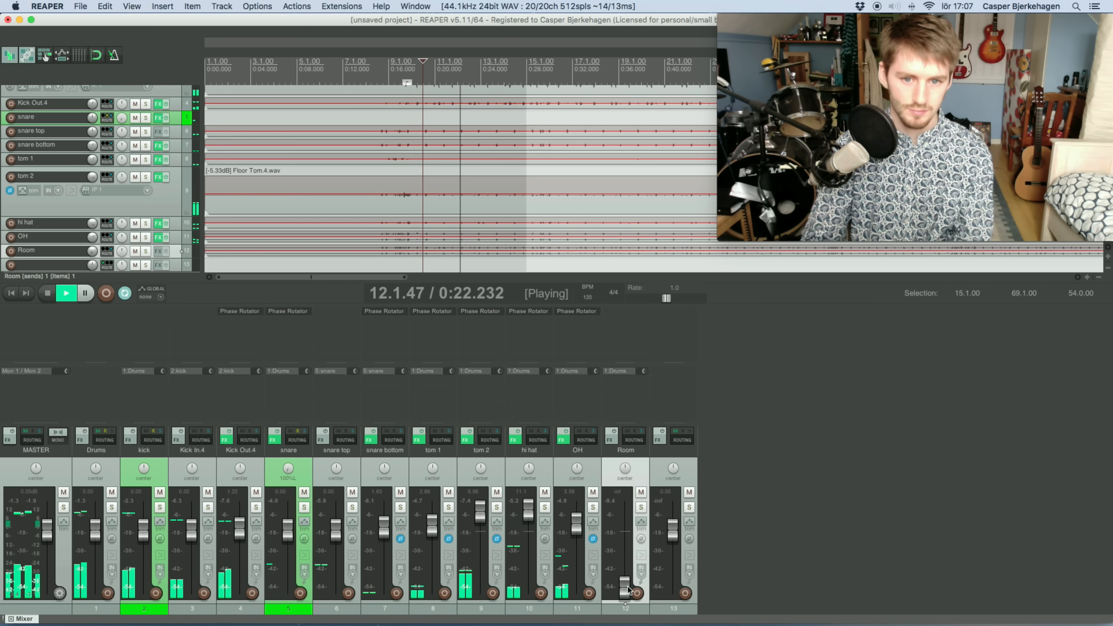
pyautogui.doubleClick(288, 469)
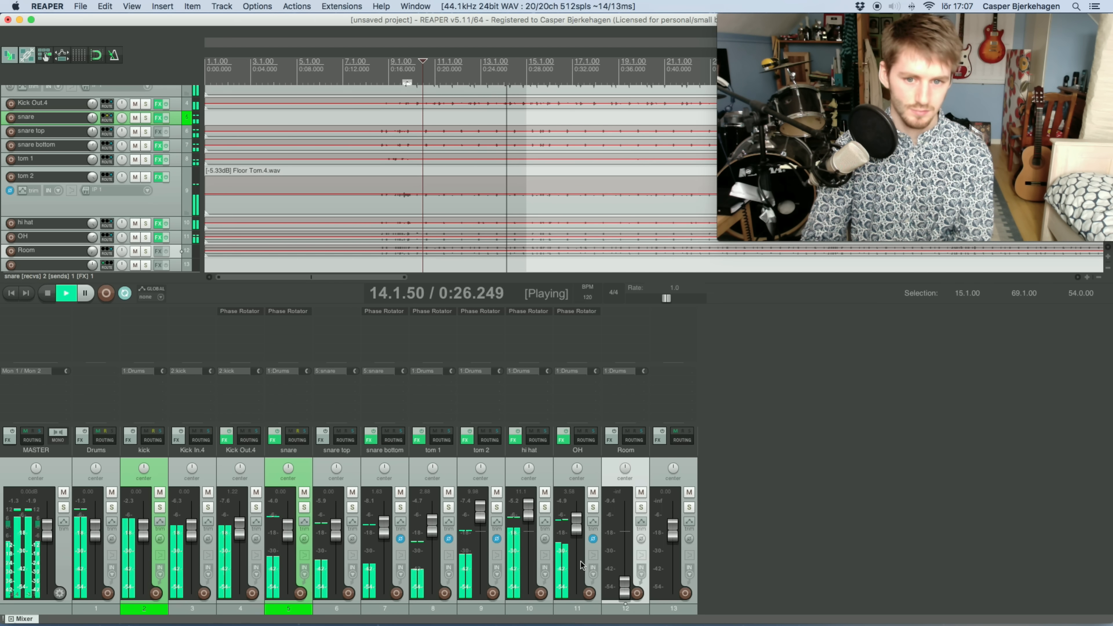
pyautogui.moveTo(624, 586); pyautogui.dragTo(636, 522)
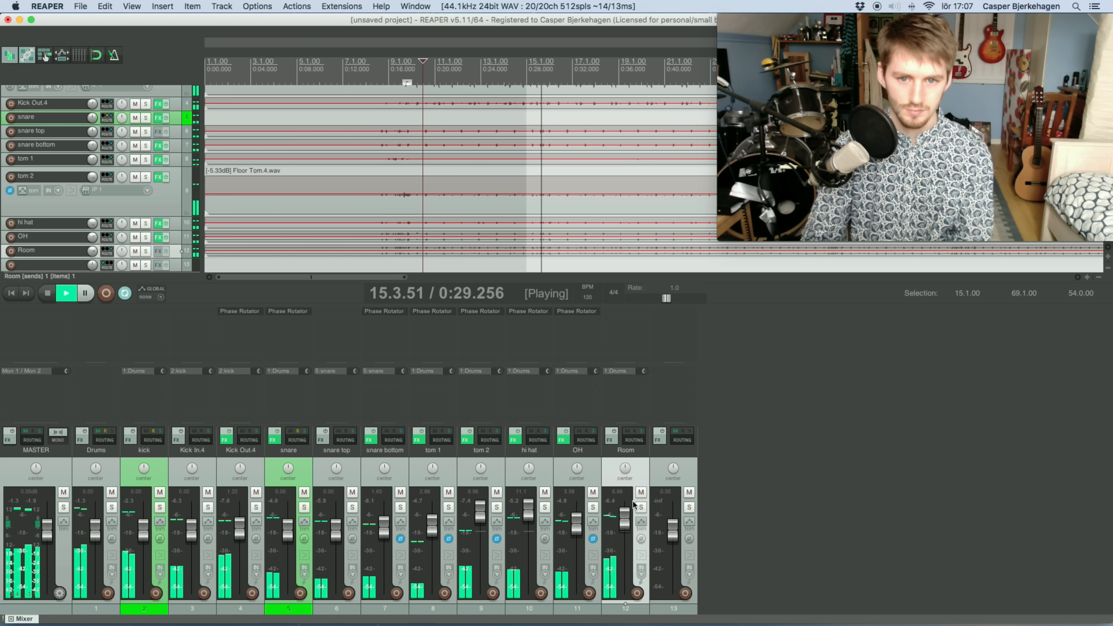
# - Insert the JS: Phase Rotator effect on the Room track and set its phase adjustment to 114
pyautogui.doubleClick(621, 312)
pyautogui.click(524, 285)
pyautogui.click(829, 470)
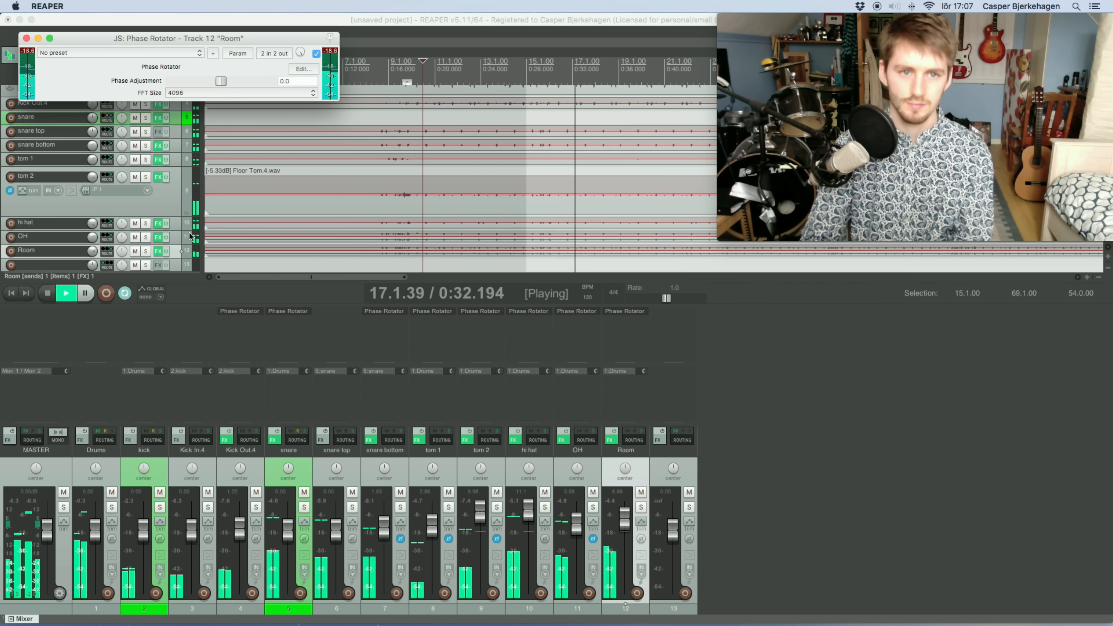
pyautogui.moveTo(221, 81); pyautogui.dragTo(251, 83)
# - Compare the Room with its Phase Rotator bypassed and active, lower its fader slightly, and fine-tune the phase adjustment to 132
pyautogui.click(315, 53)
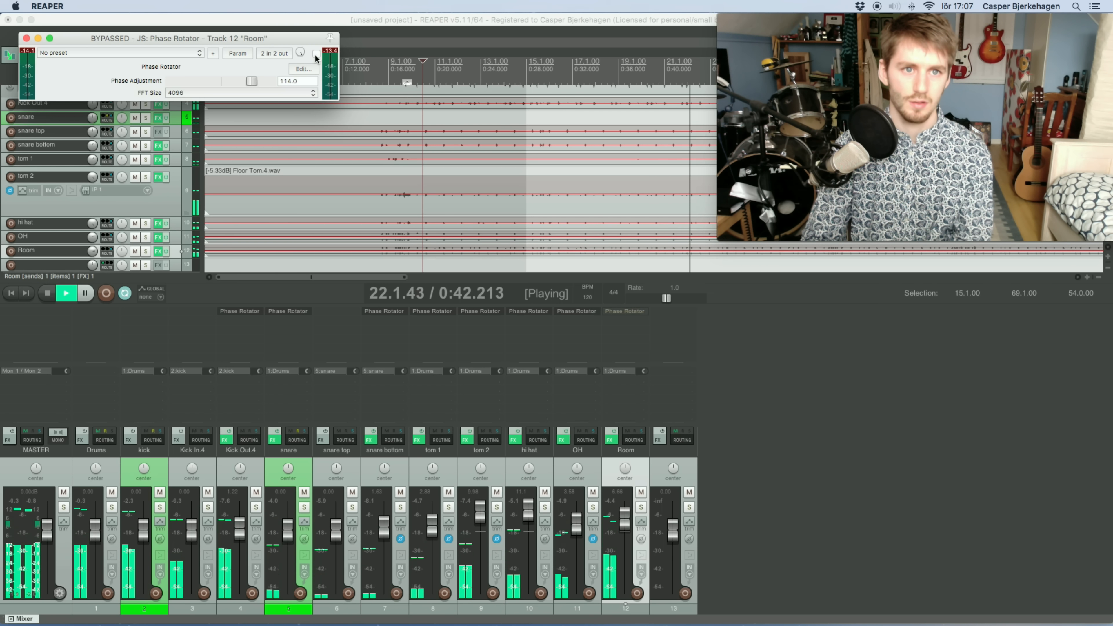
pyautogui.click(315, 53)
pyautogui.moveTo(252, 83); pyautogui.dragTo(254, 84)
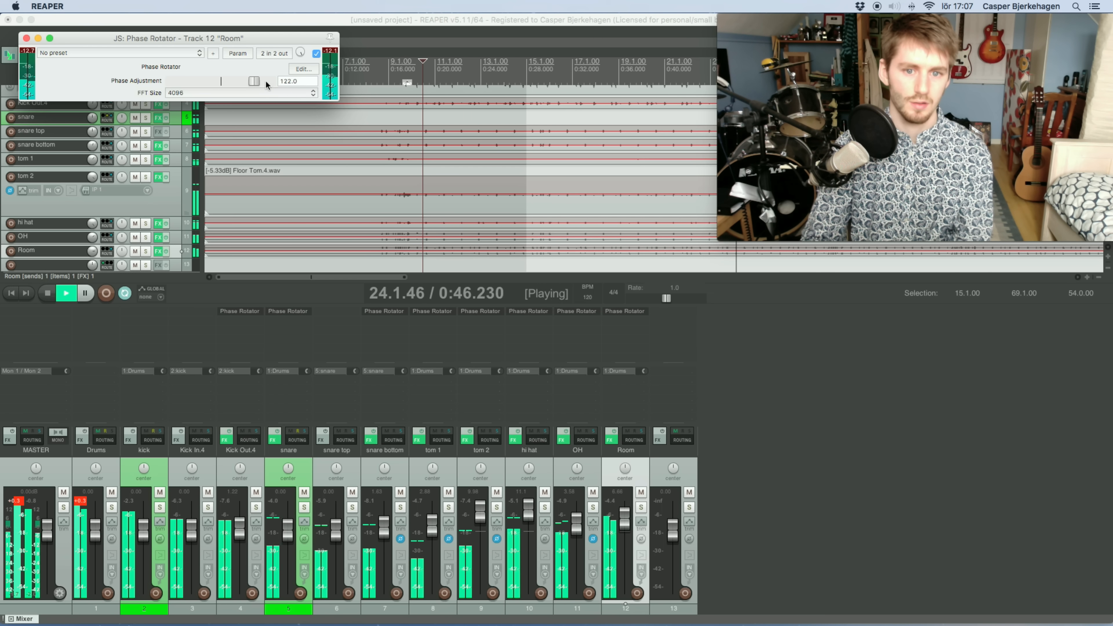
pyautogui.moveTo(627, 528)
pyautogui.mouseDown()
pyautogui.moveTo(629, 609)
pyautogui.moveTo(629, 523)
pyautogui.moveTo(627, 539)
pyautogui.mouseUp()
pyautogui.moveTo(253, 82)
pyautogui.mouseDown()
pyautogui.moveTo(183, 83)
pyautogui.moveTo(258, 87)
pyautogui.mouseUp()
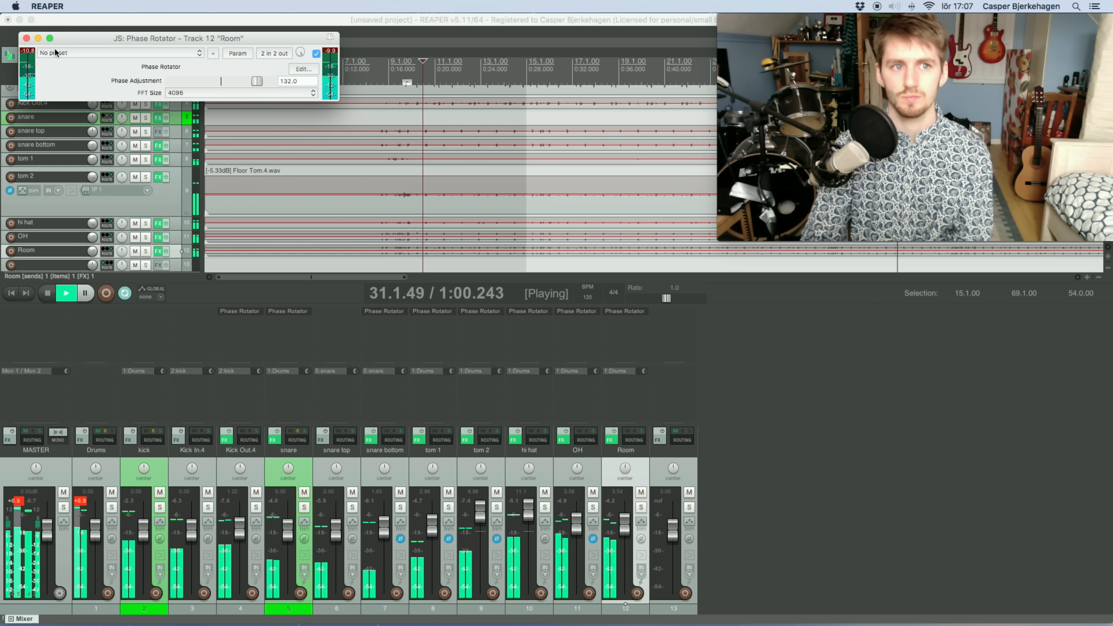
# - Close the Phase Rotator, reset the master and Drums clip indicators, and lower the Room fader slightly
pyautogui.click(27, 38)
pyautogui.click(27, 499)
pyautogui.click(80, 501)
pyautogui.moveTo(617, 522); pyautogui.dragTo(618, 527)
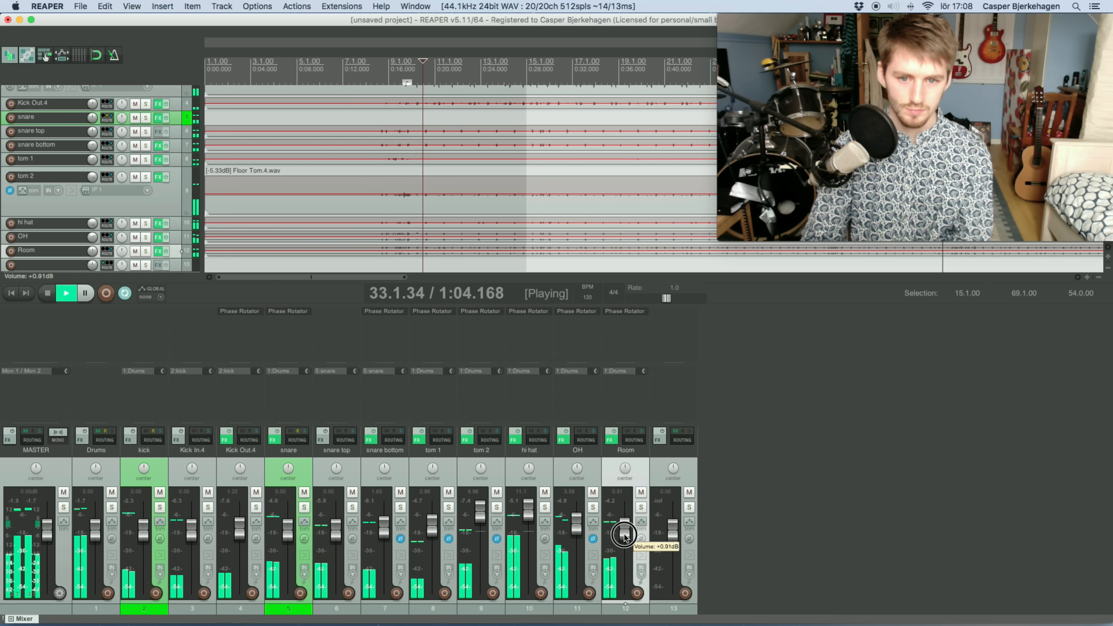
# - Set snare bottom, tom 1, tom 2 and OH to normal polarity, bypass effects on all tracks, and play the unaligned drums
pyautogui.moveTo(379, 607); pyautogui.dragTo(475, 608)
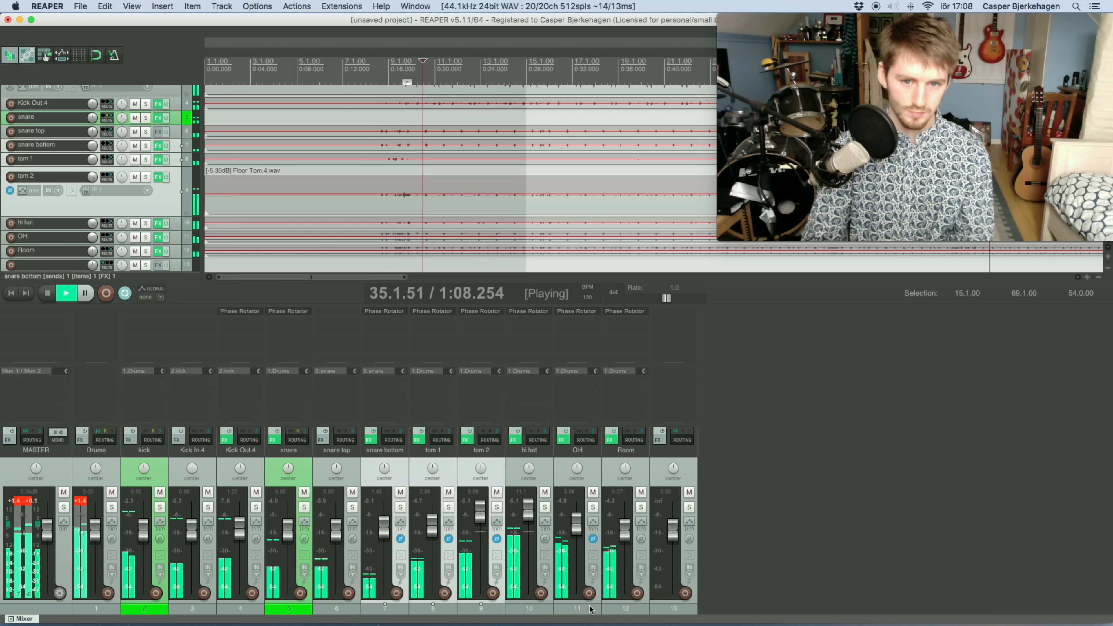
pyautogui.click(592, 562)
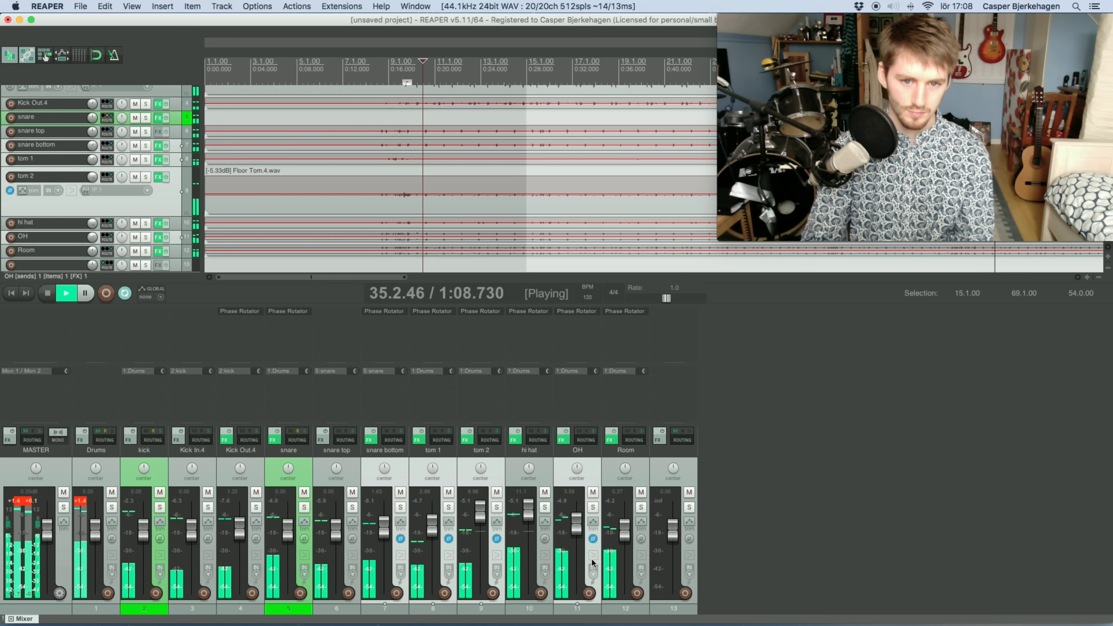
pyautogui.press('space')
pyautogui.click(593, 539)
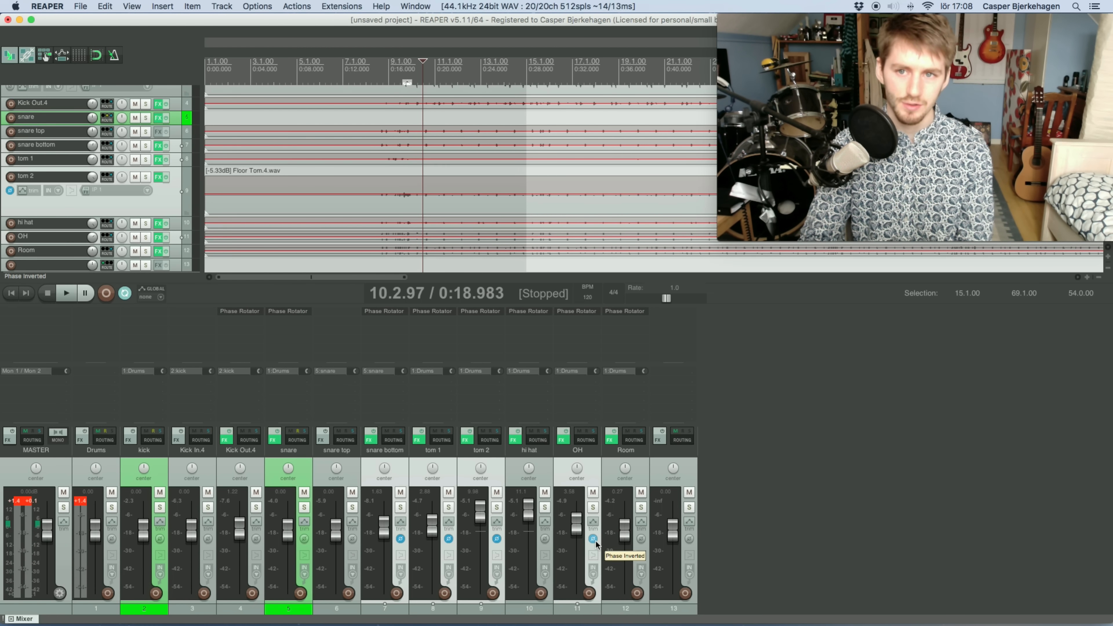
pyautogui.keyDown('super'); pyautogui.click(568, 433); pyautogui.keyUp('super')
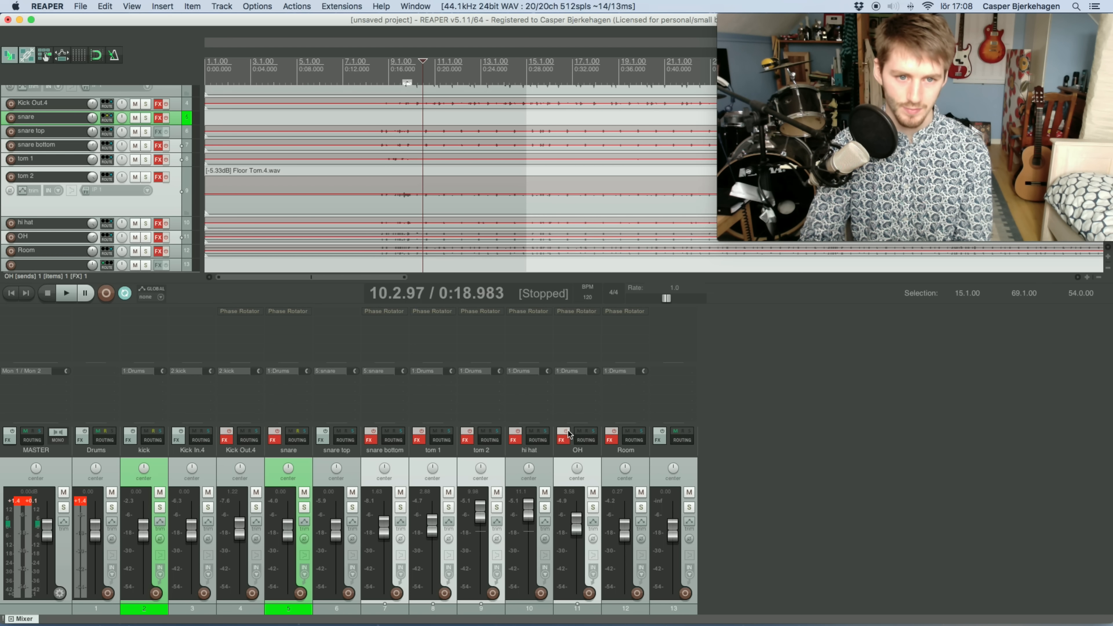
pyautogui.press('space')
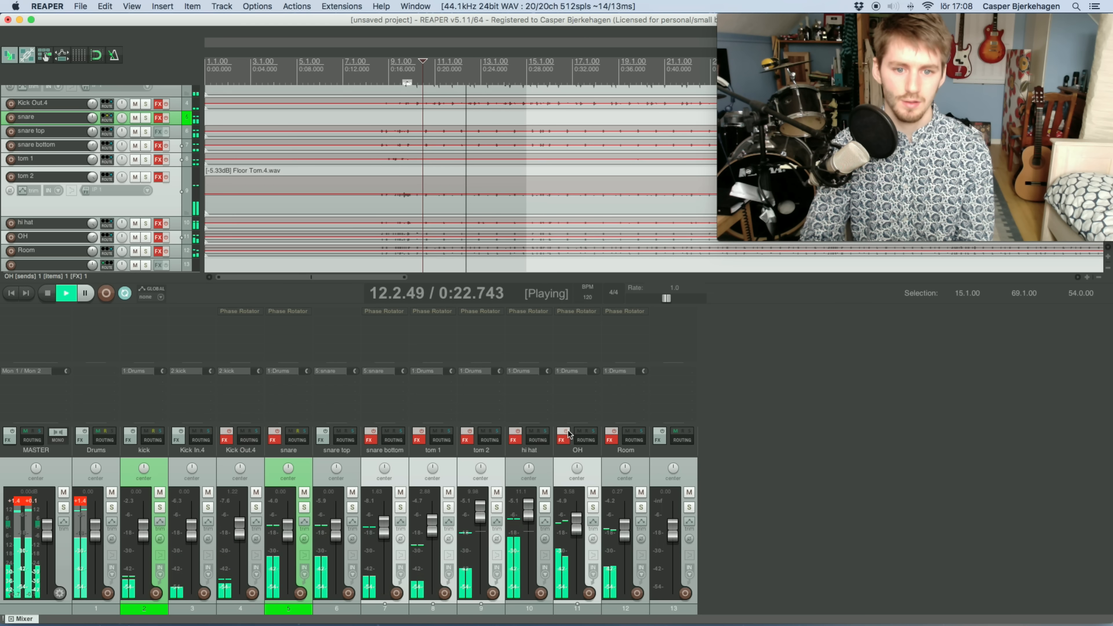
# - During playback, switch the polarity inversions and all track effects on, off and on again to compare aligned and unaligned drums
pyautogui.click(593, 539)
pyautogui.click(515, 435)
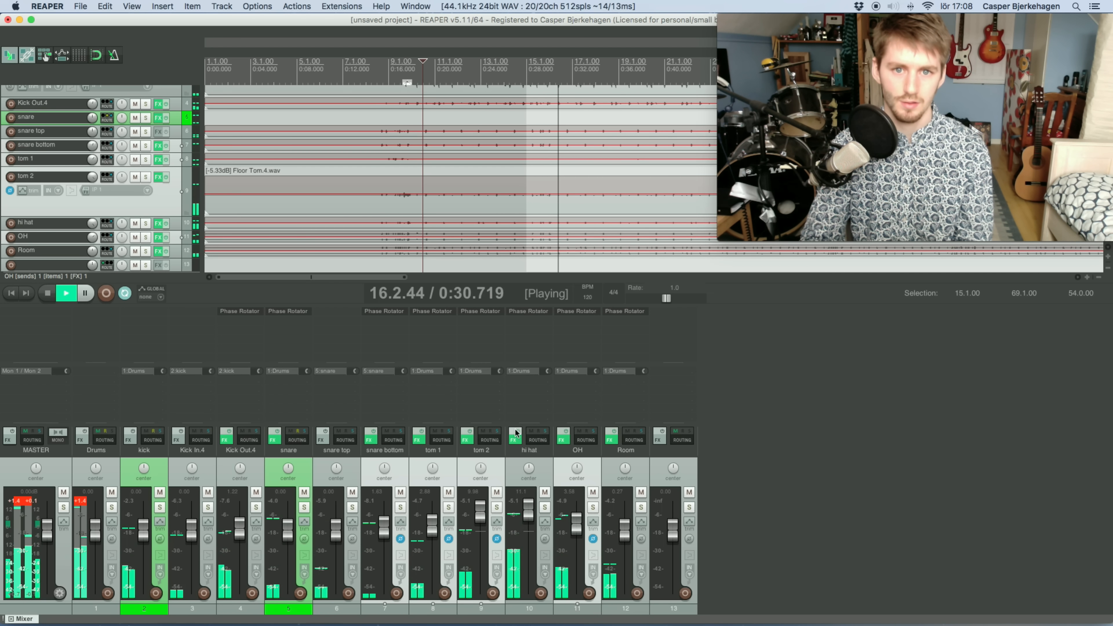
pyautogui.click(516, 435)
pyautogui.click(593, 539)
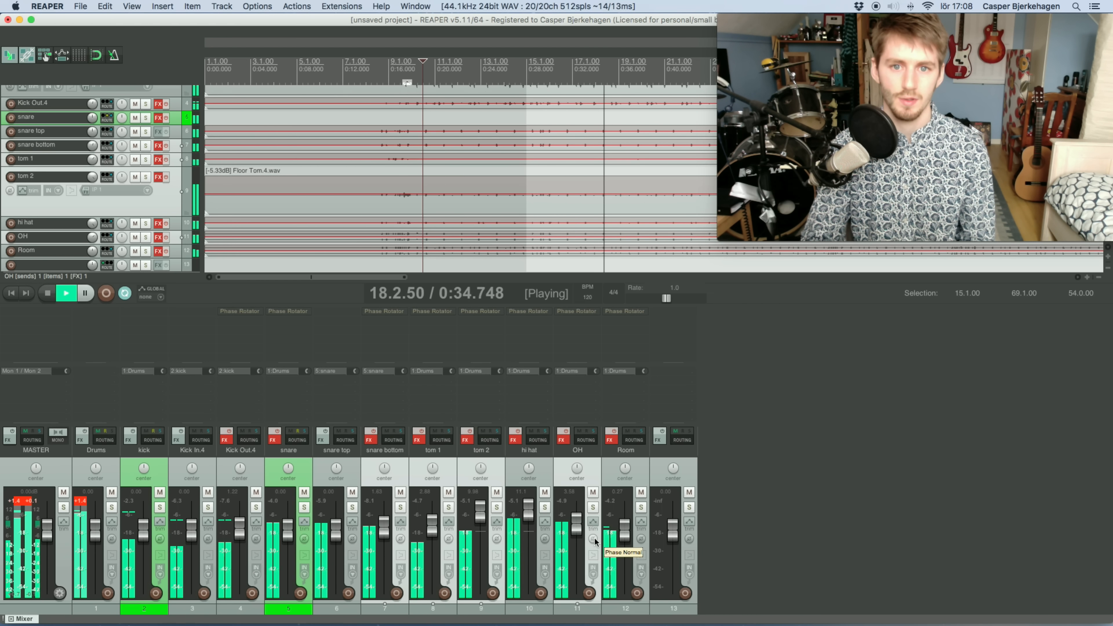
pyautogui.click(593, 539)
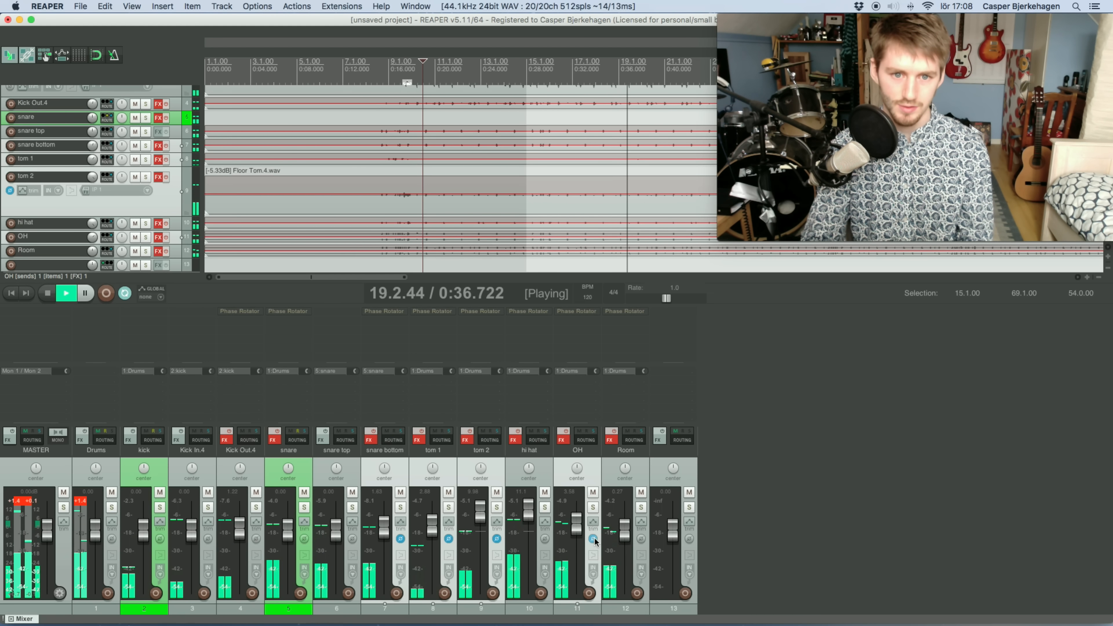
pyautogui.click(519, 433)
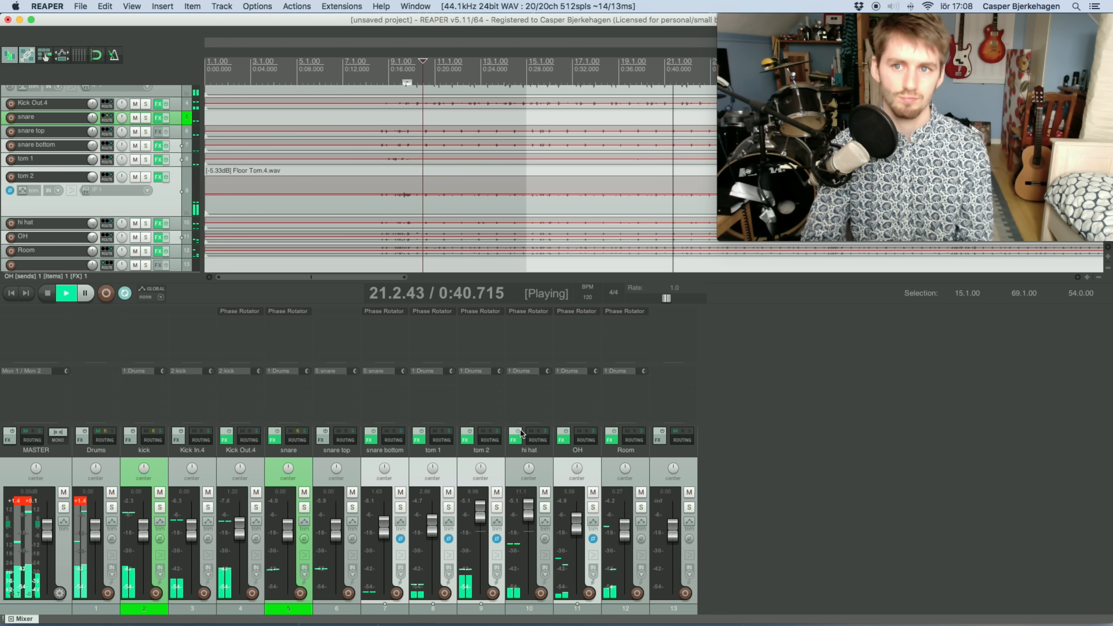
# - Stop playback and reset the clip indicators on the Drums and master tracks
pyautogui.press('space')
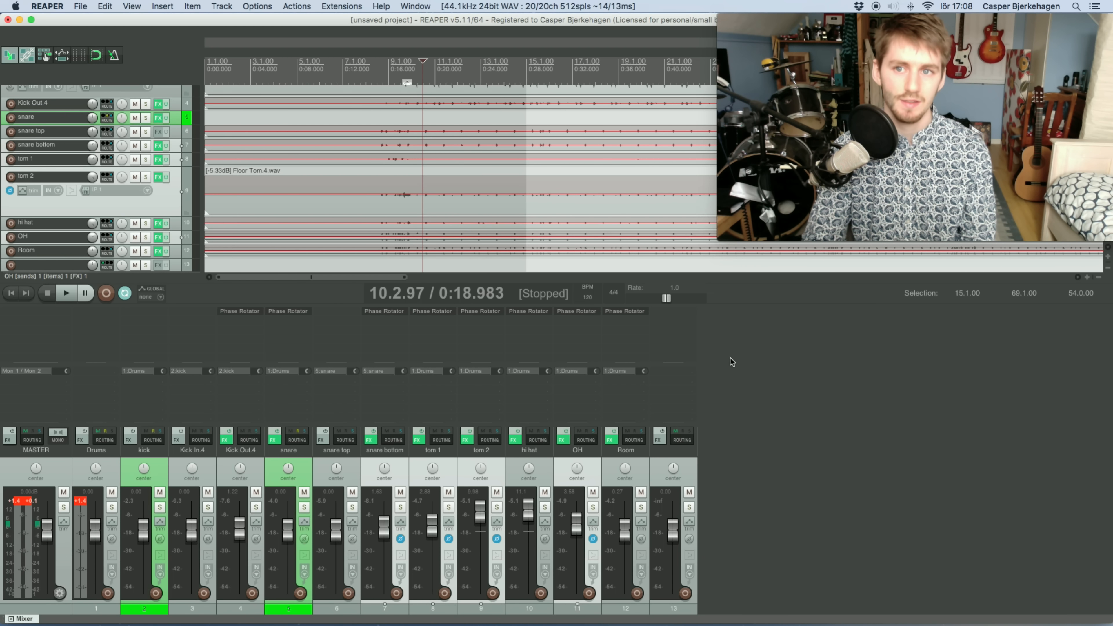
pyautogui.click(79, 501)
pyautogui.click(29, 504)
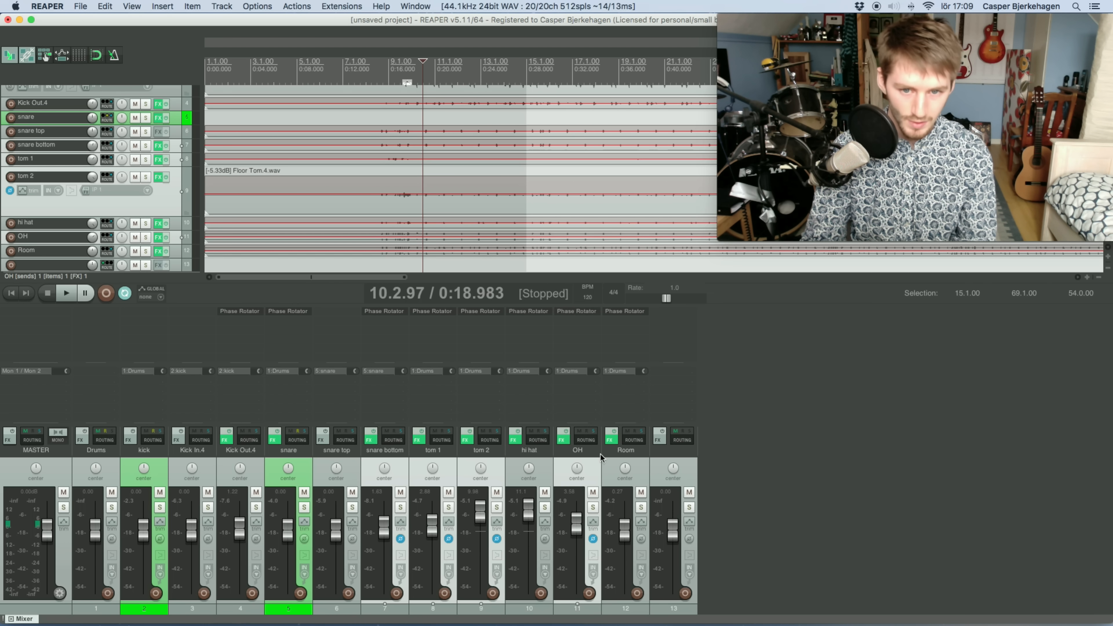
# - Select the Room and OH tracks, examine the Room's Phase Rotator settings, and close the effect
pyautogui.click(618, 454)
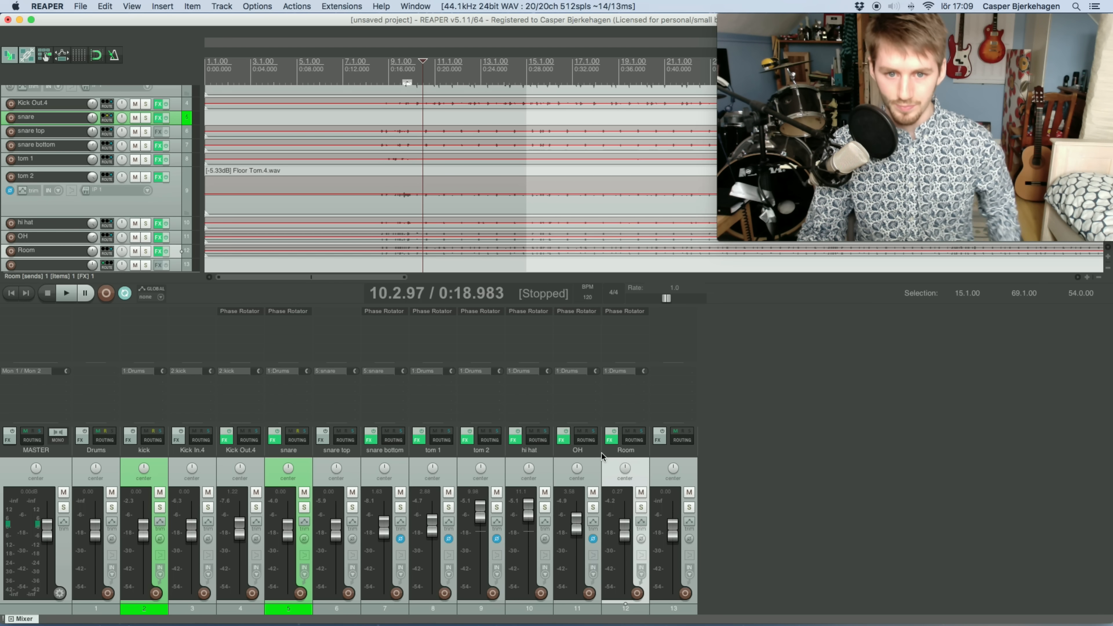
pyautogui.keyDown('shift'); pyautogui.click(597, 452); pyautogui.keyUp('shift')
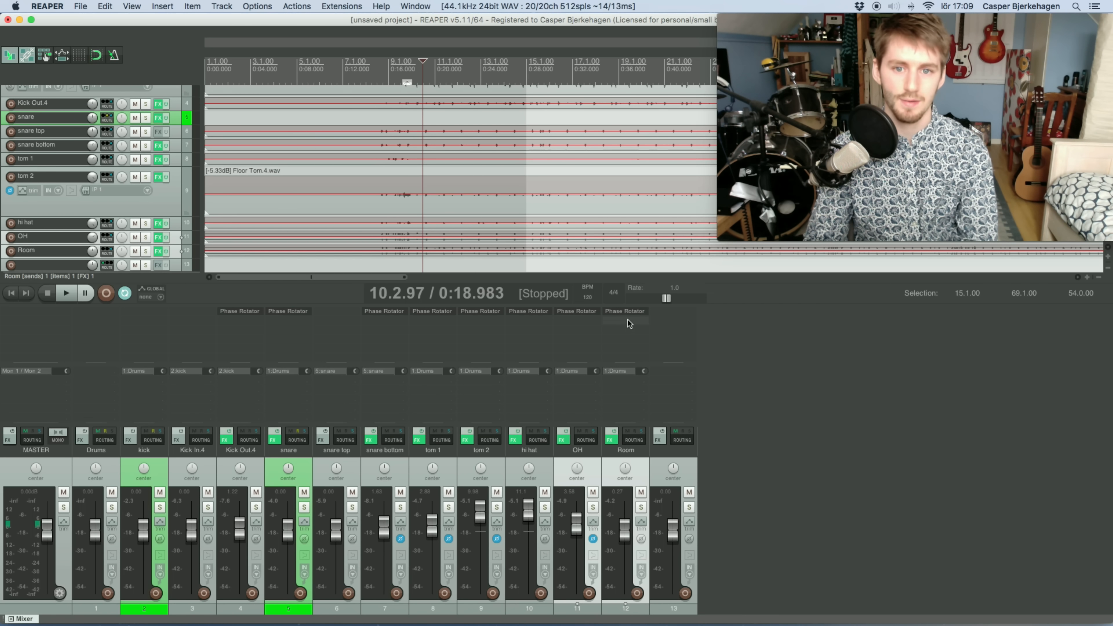
pyautogui.click(628, 311)
pyautogui.moveTo(201, 32); pyautogui.dragTo(458, 241)
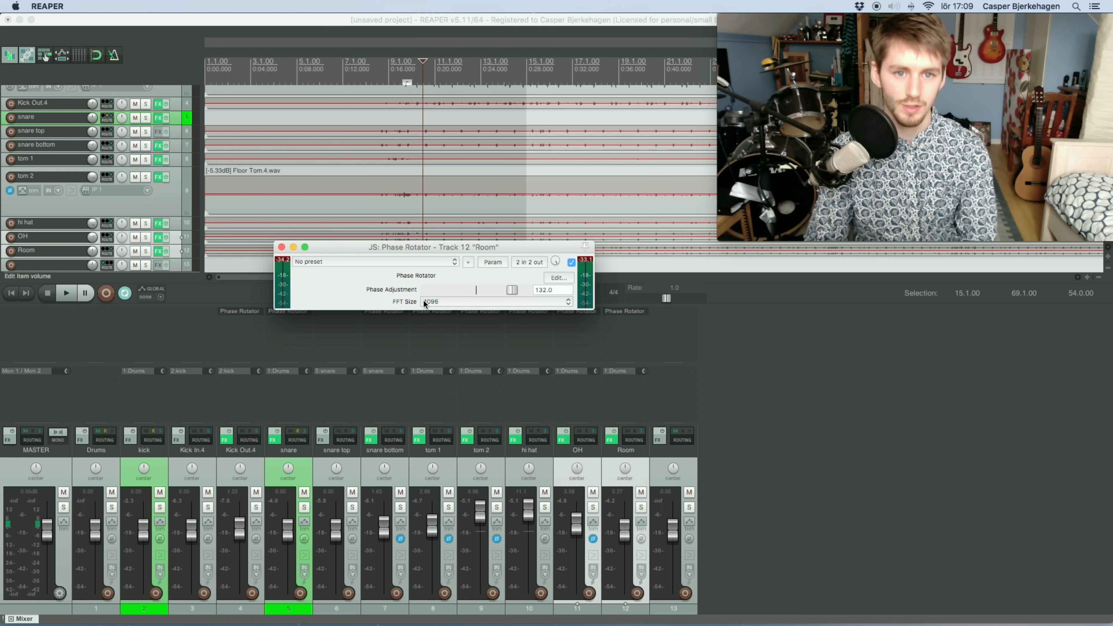
pyautogui.moveTo(422, 247); pyautogui.dragTo(448, 202)
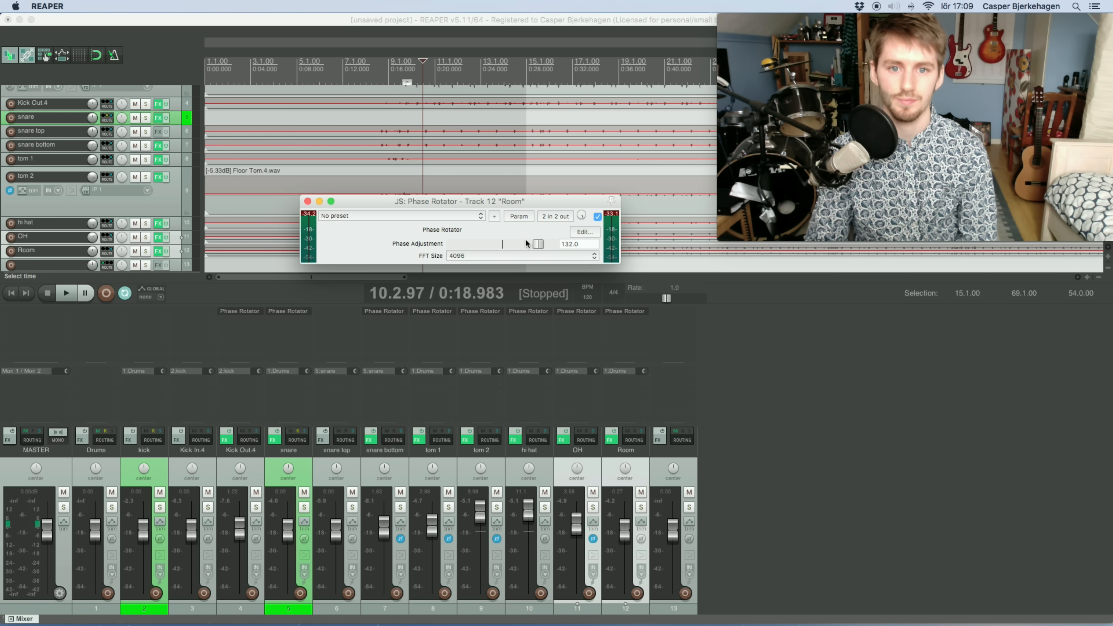
pyautogui.click(308, 201)
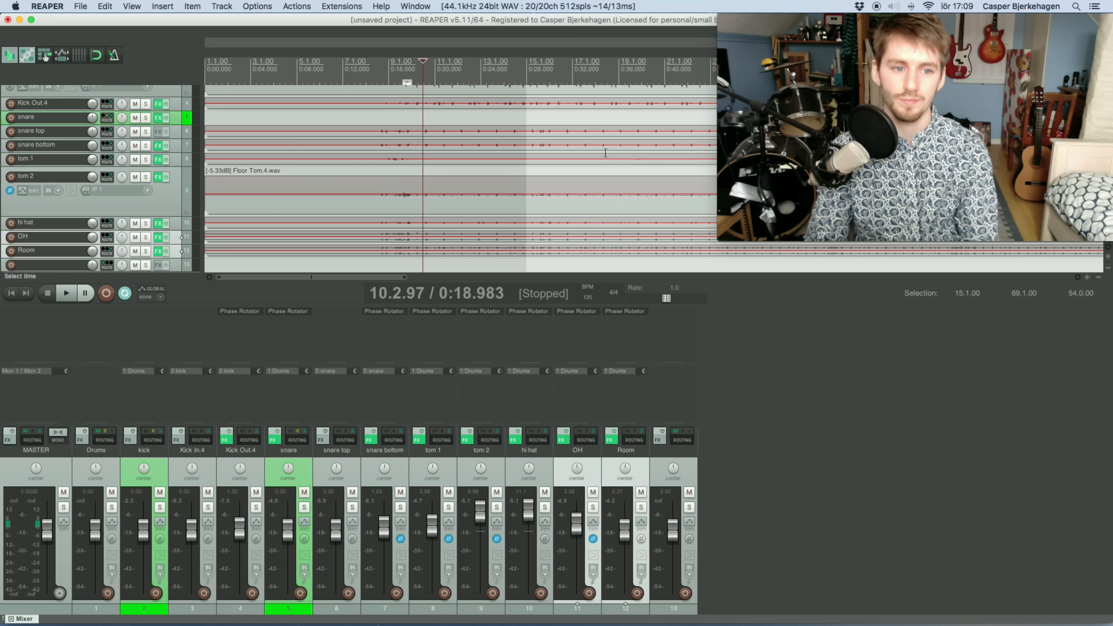